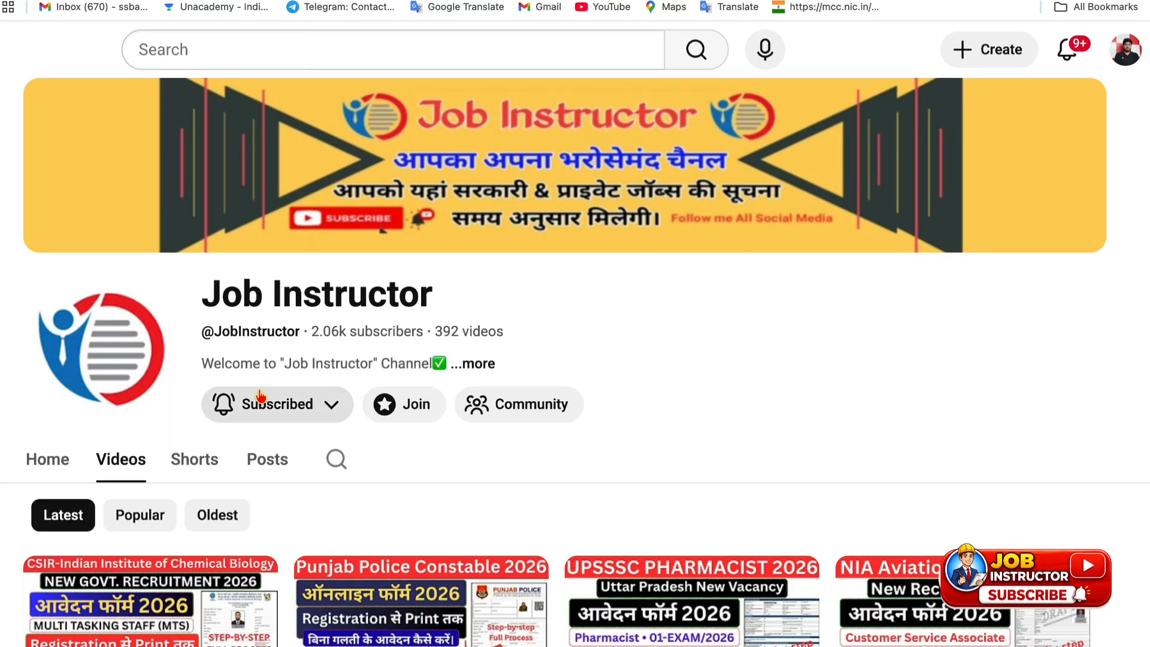
Show the notification preference options on the subscribed Job Instructor YouTube channel
left_click(259, 397)
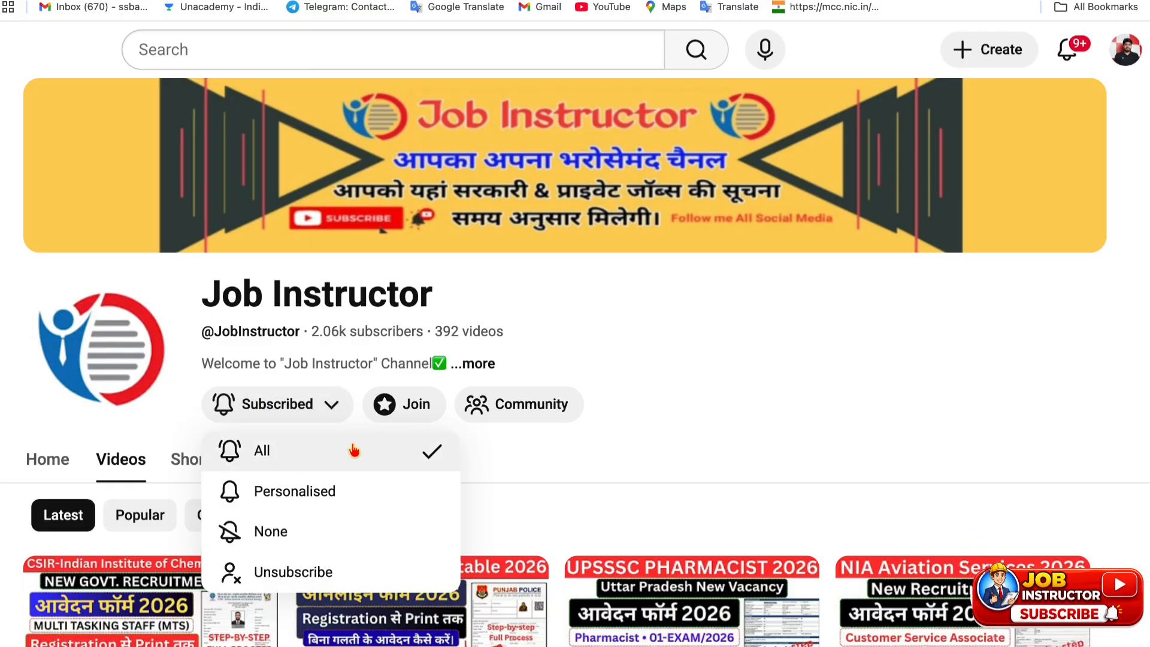
Close the notification options unchanged and scroll through the channel's video grid
left_click(990, 376)
scroll(579, 422, "down", 5)
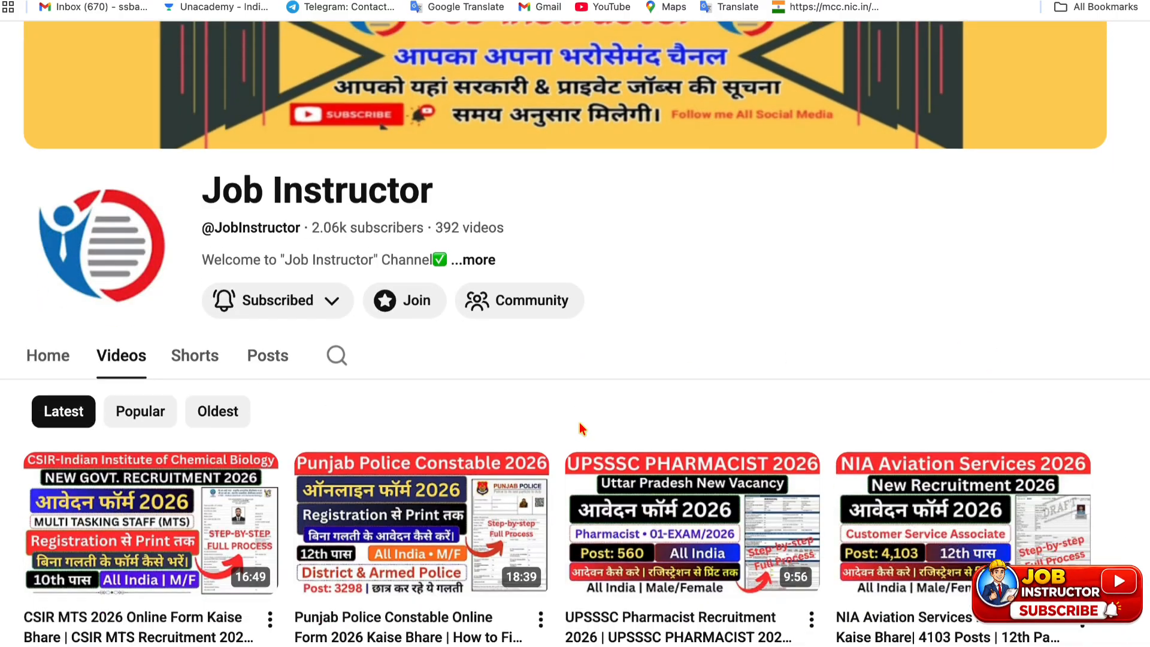
scroll(582, 427, "down", 1)
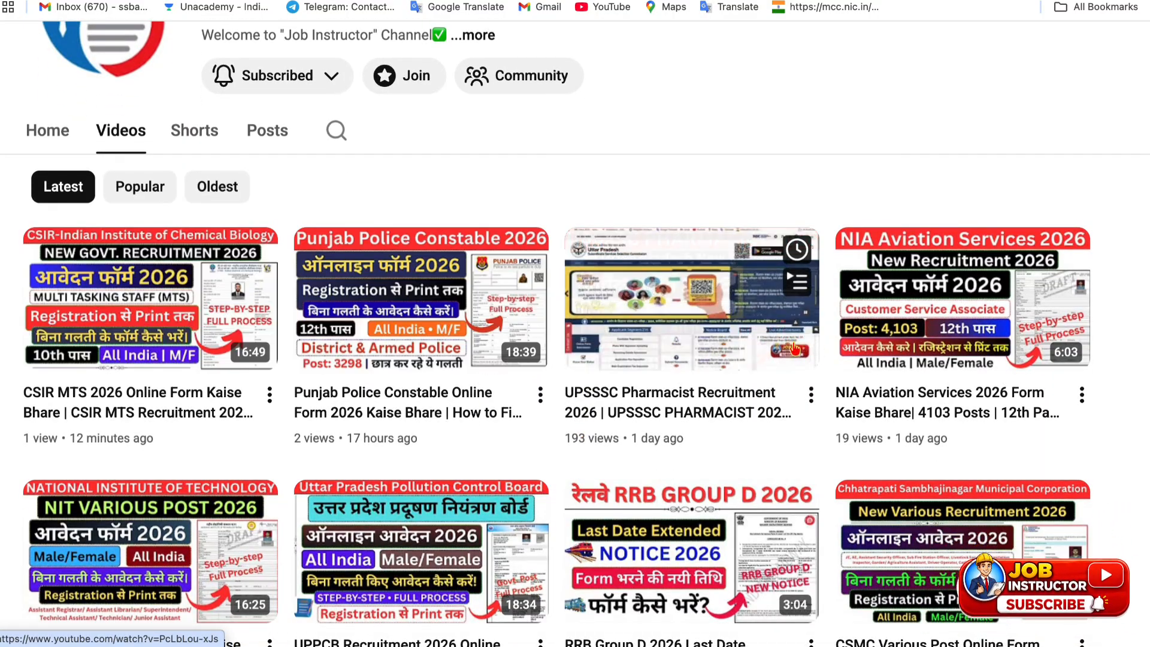
scroll(392, 359, "down", 3)
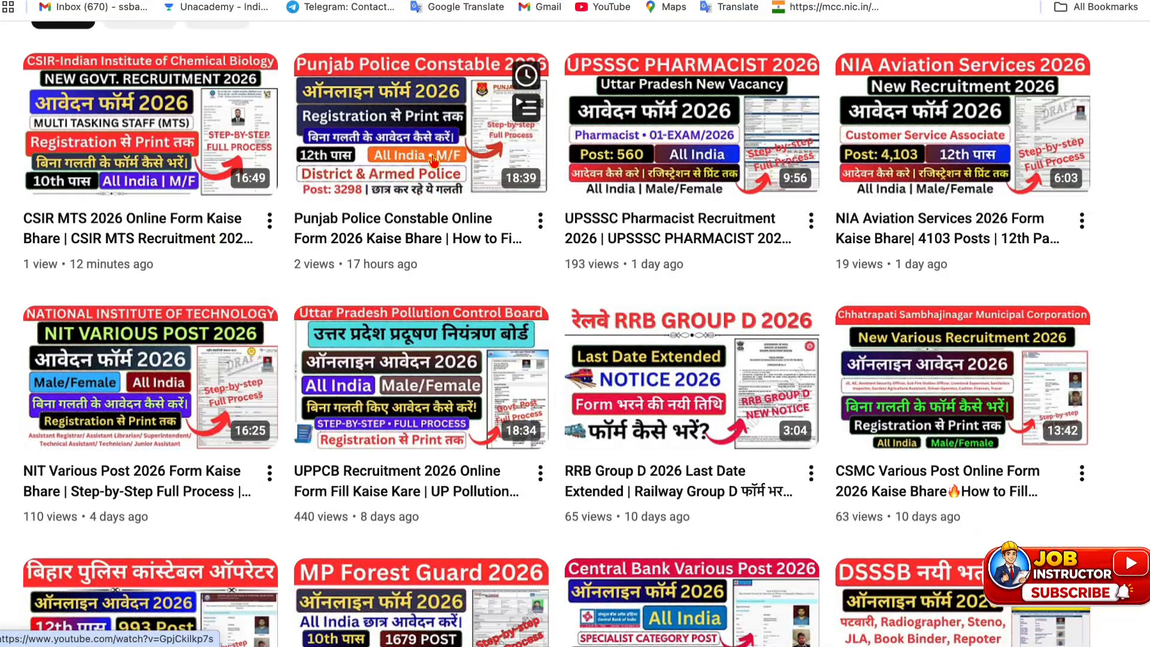
scroll(355, 329, "down", 2)
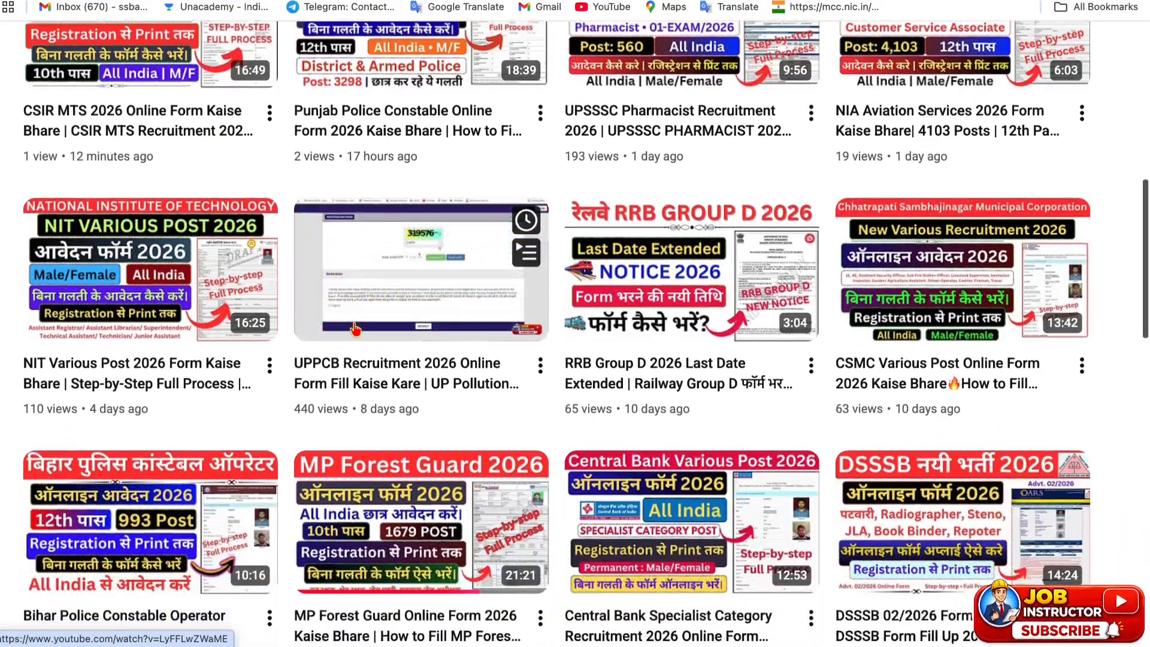
scroll(355, 328, "up", 1)
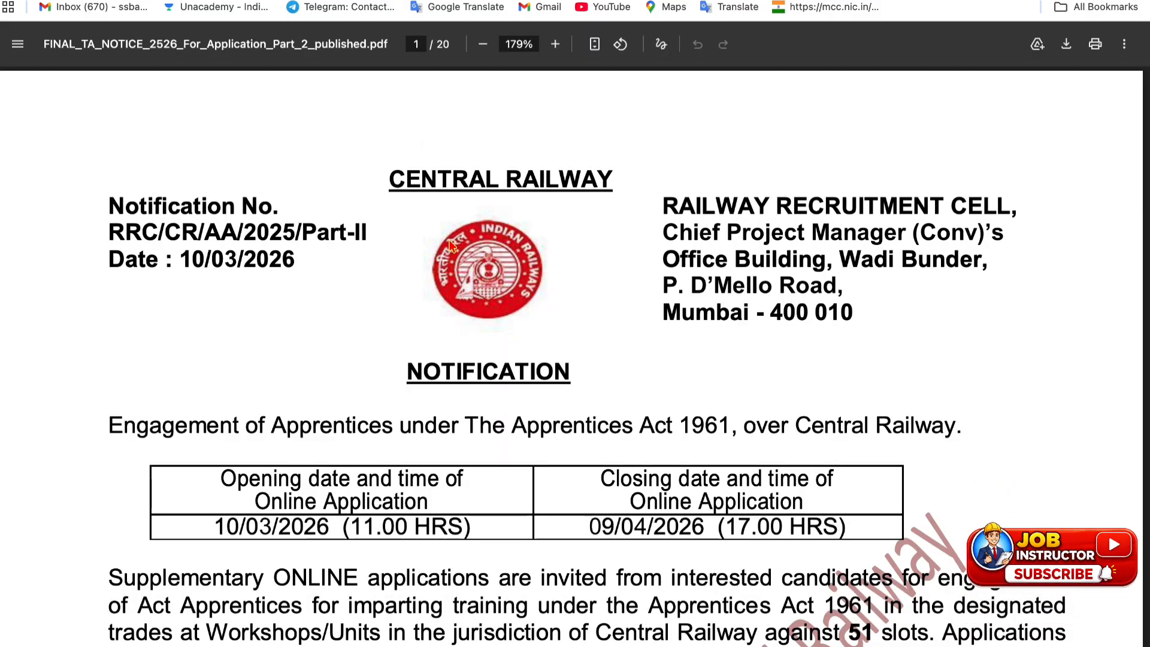
Highlight the application dates 10/03/2026 and 09/04/2026 and the minimum 50% matriculation marks
scroll(540, 99, "down", 2)
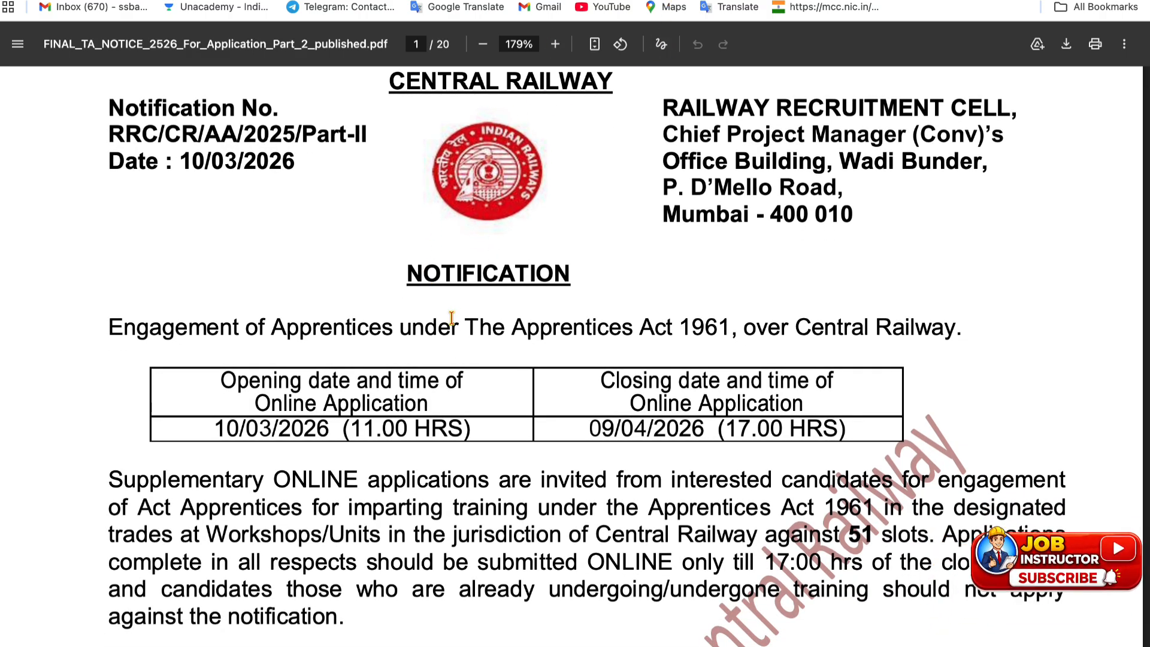
scroll(451, 317, "down", 2)
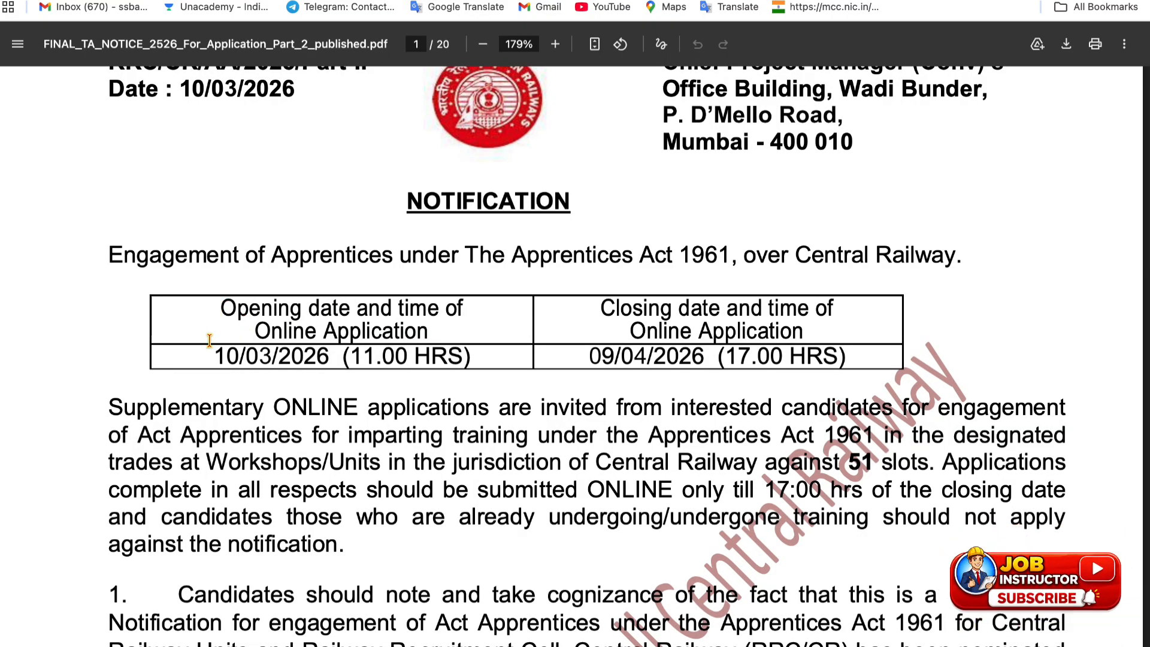
left_click_drag(215, 354, 327, 352)
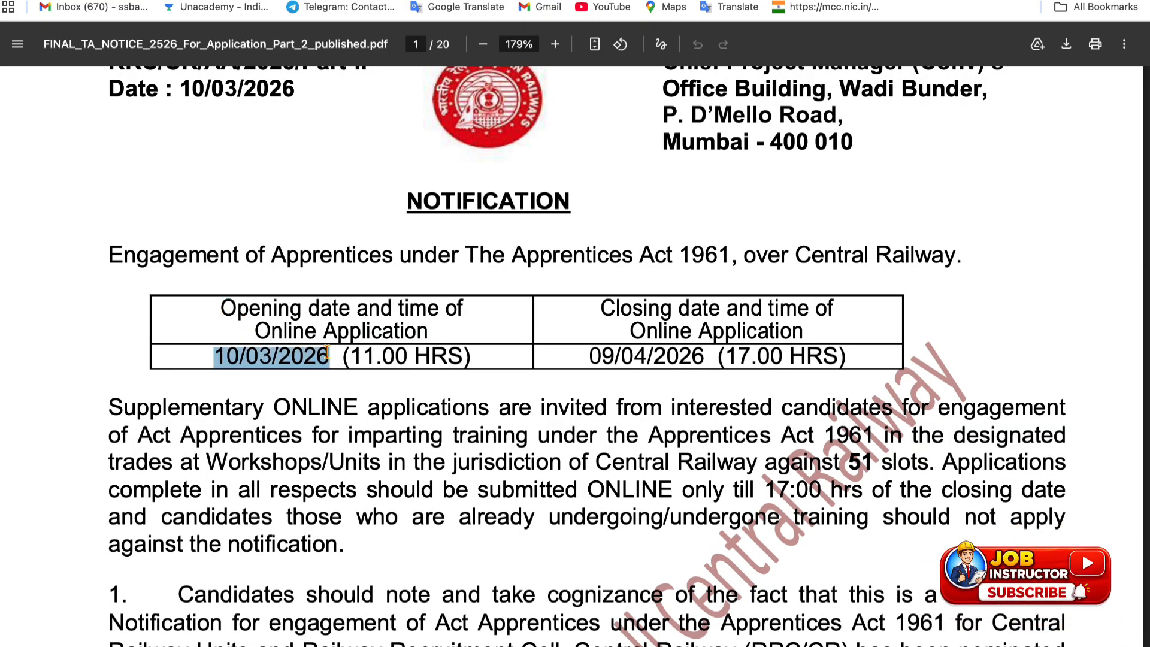
left_click_drag(587, 358, 702, 355)
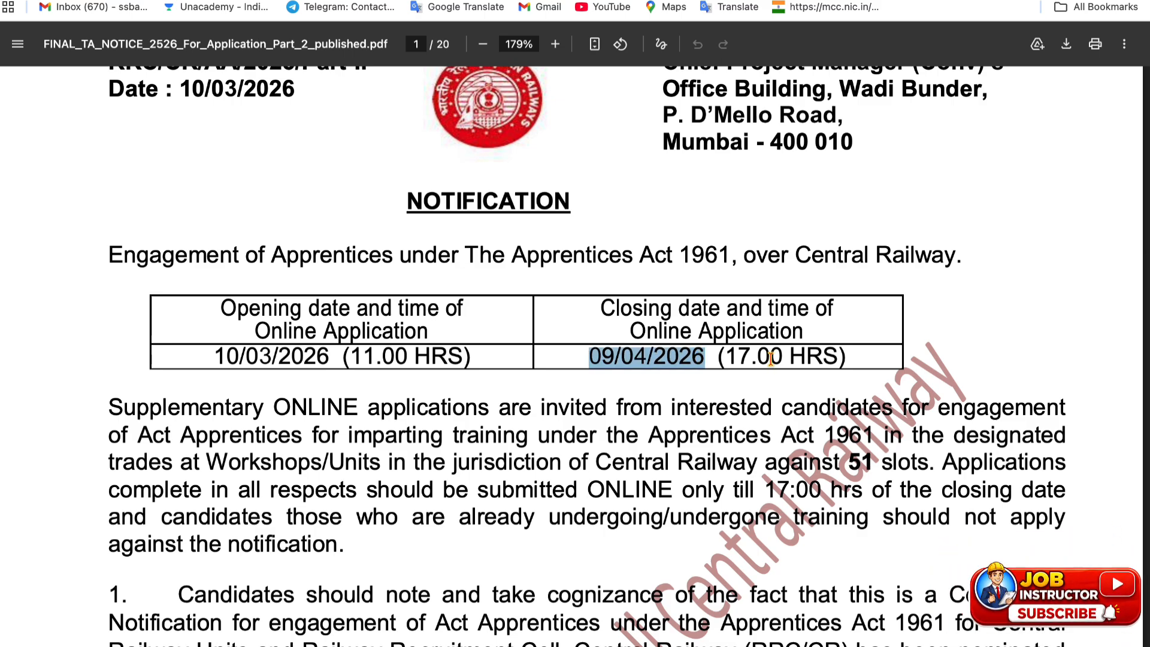
scroll(496, 391, "down", 10)
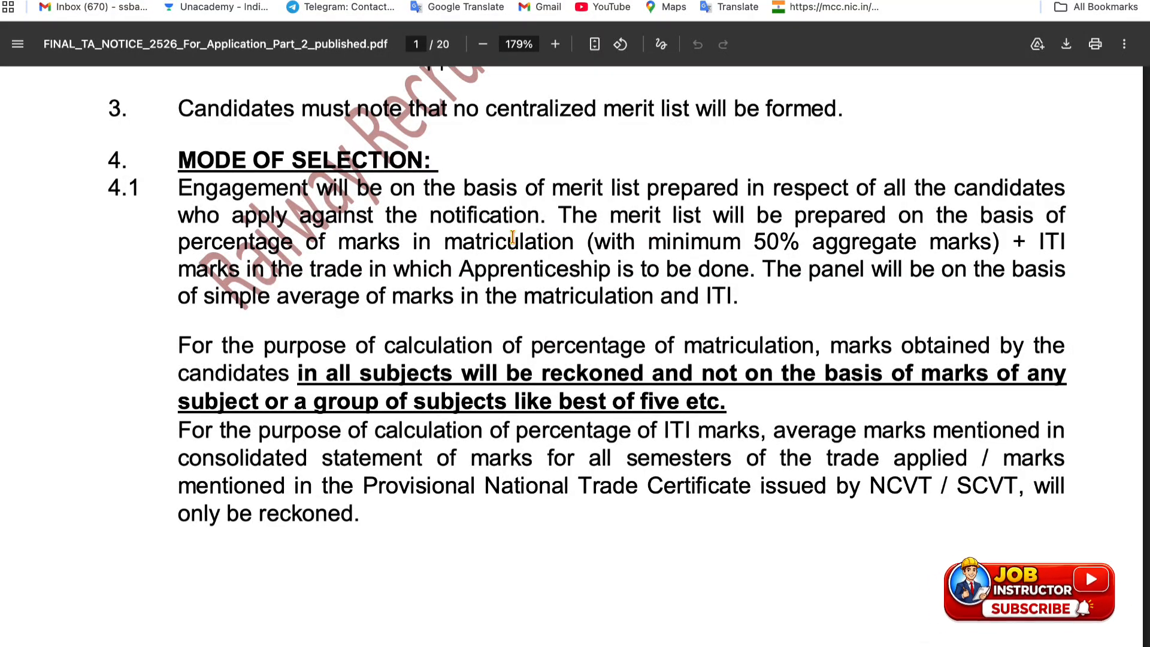
left_click_drag(455, 242, 983, 239)
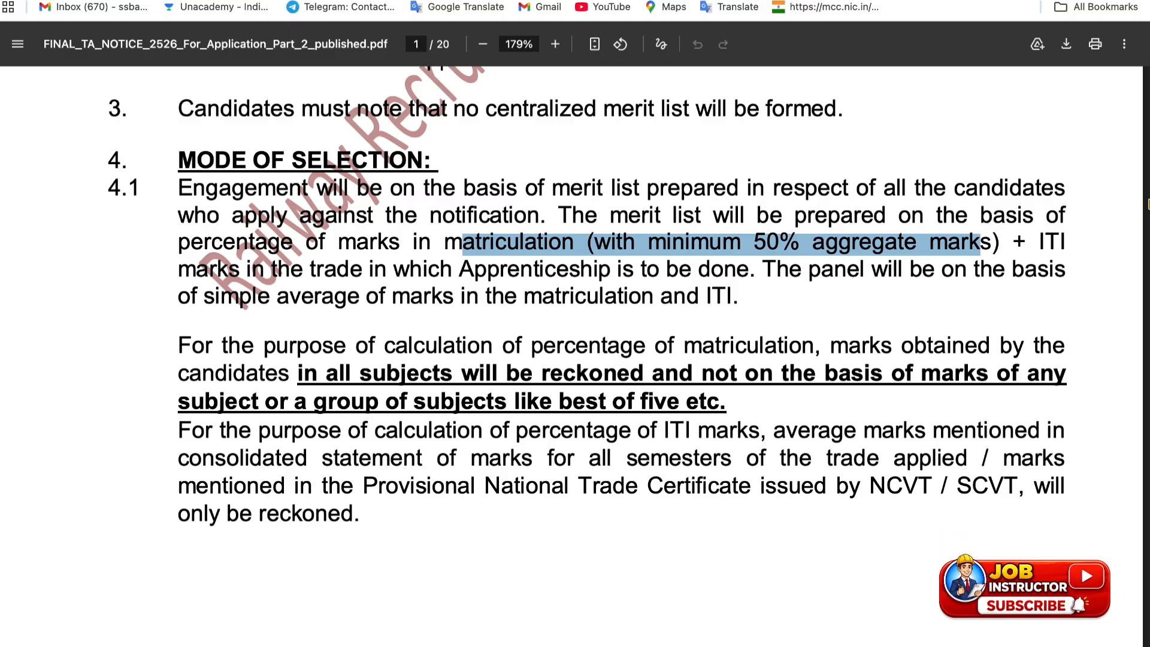
Read on to page 3's section 8 eligibility conditions: ages 15–24 with category relaxations
scroll(443, 272, "down", 10)
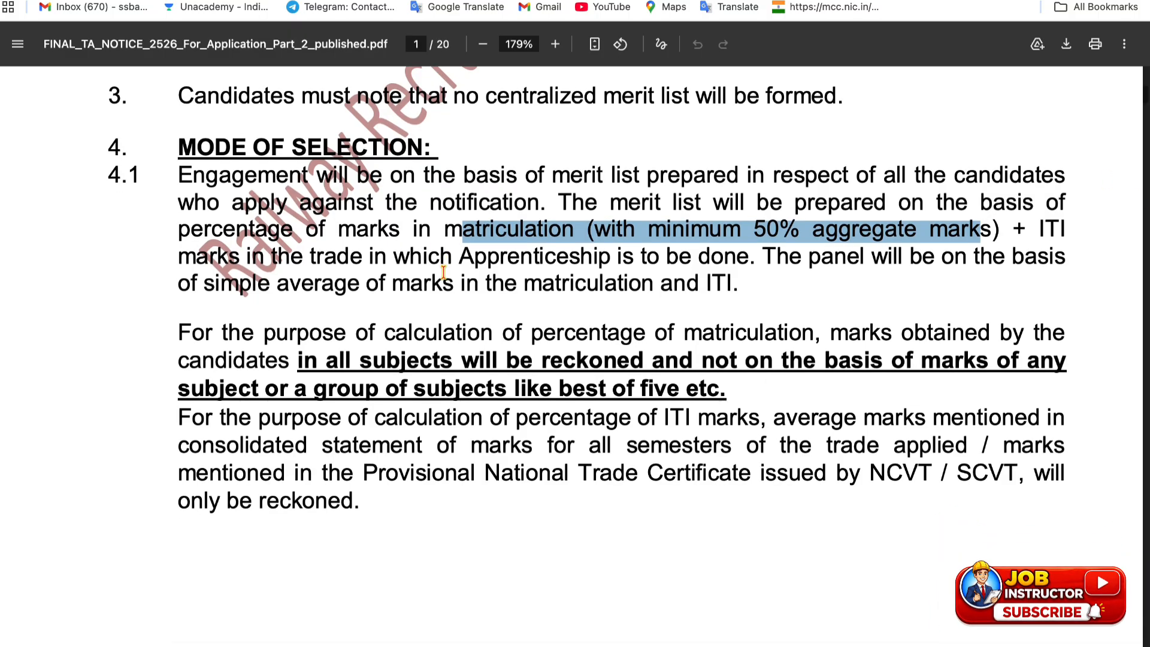
scroll(443, 271, "down", 15)
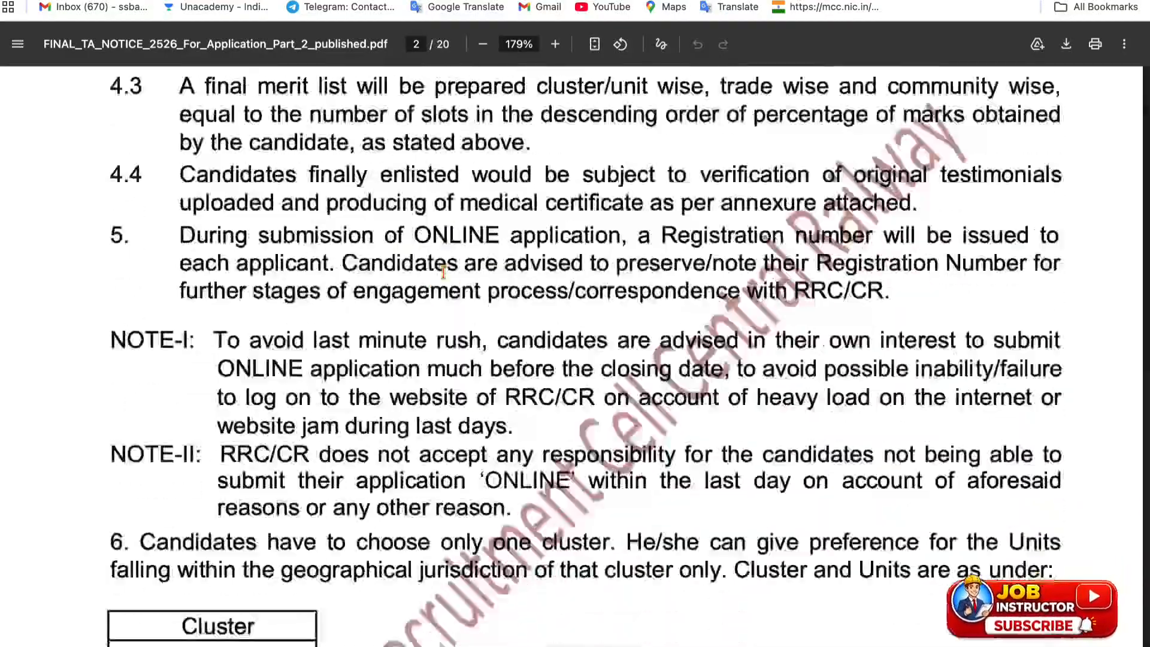
scroll(443, 273, "down", 3)
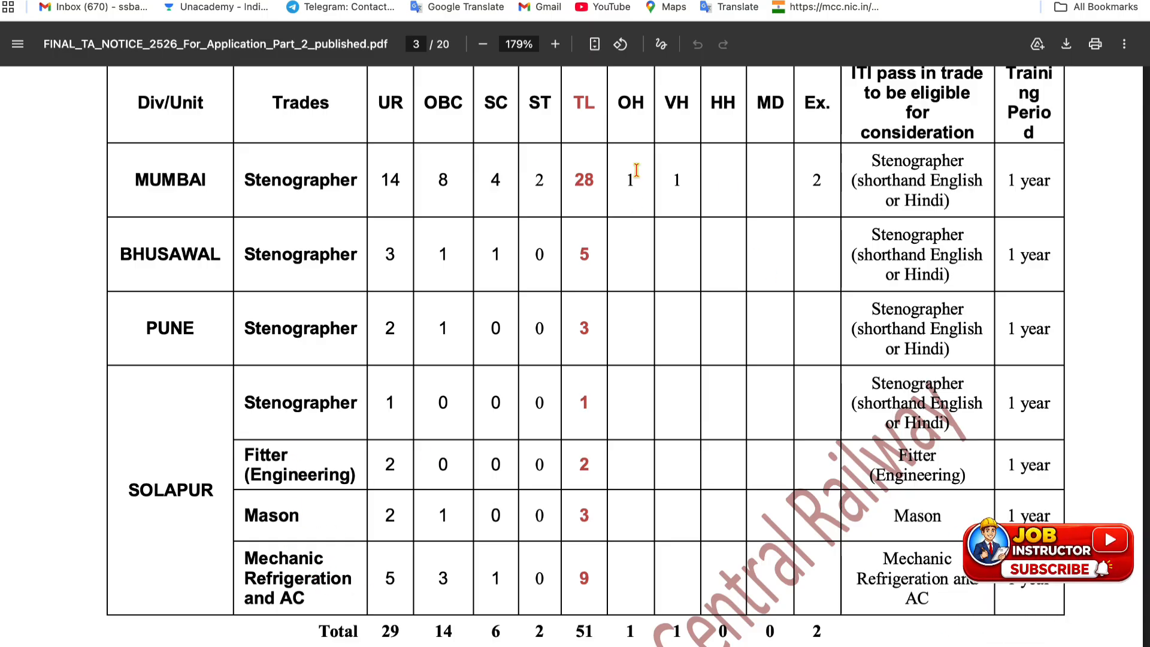
scroll(538, 464, "down", 2)
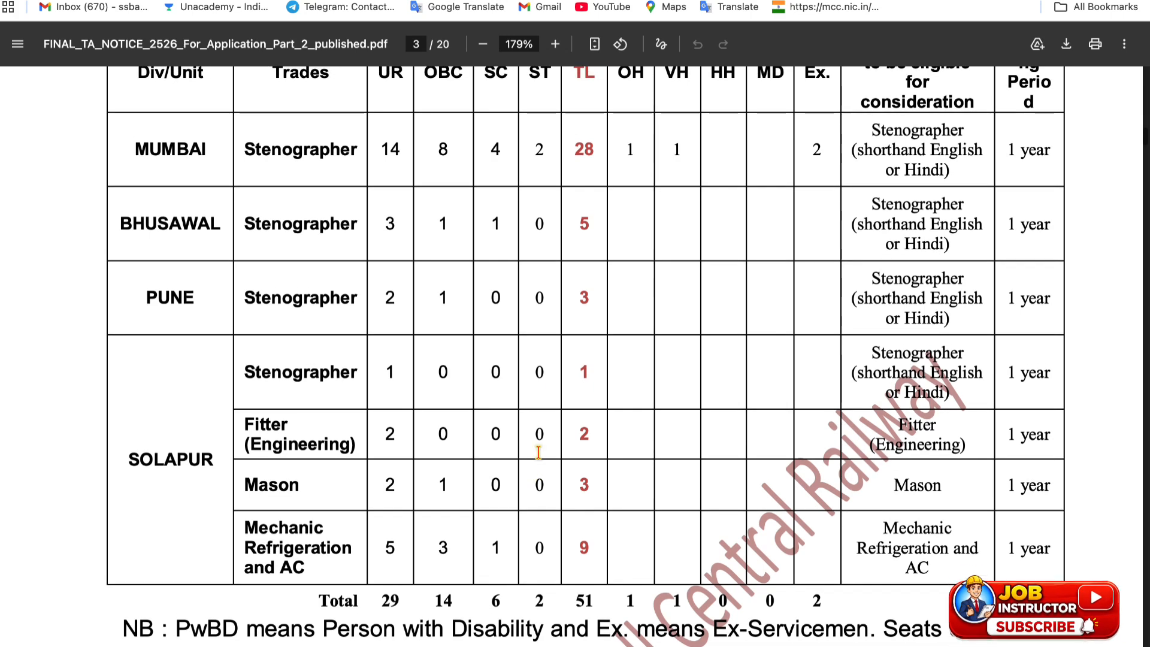
scroll(500, 220, "up", 2)
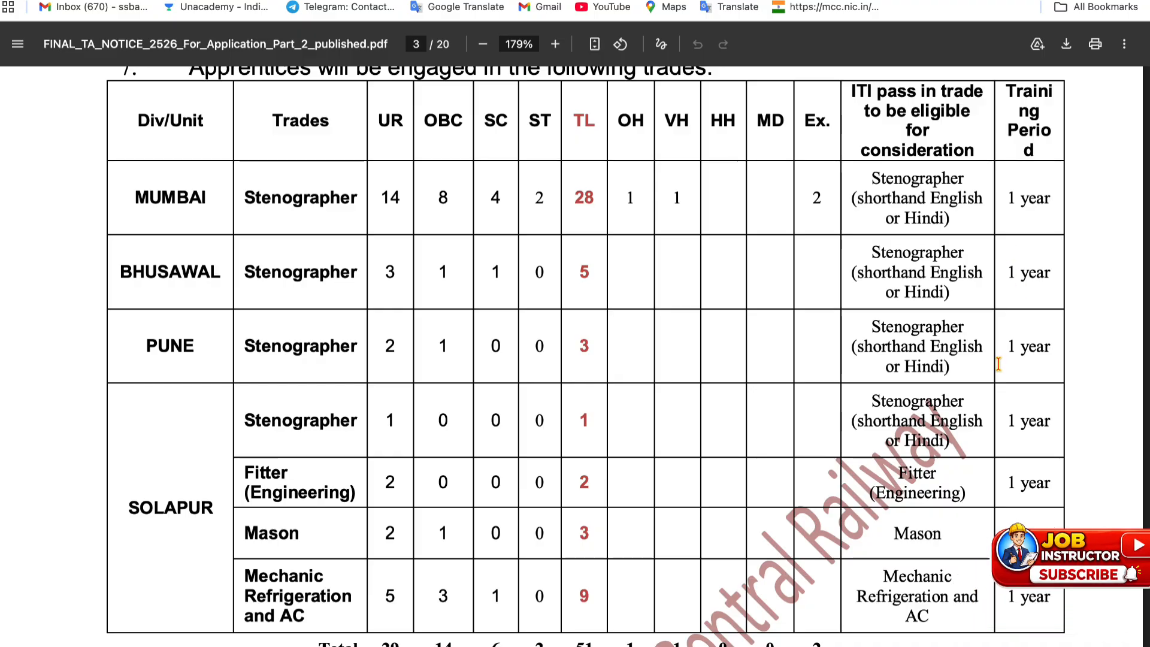
scroll(998, 363, "down", 9)
scroll(998, 363, "down", 6)
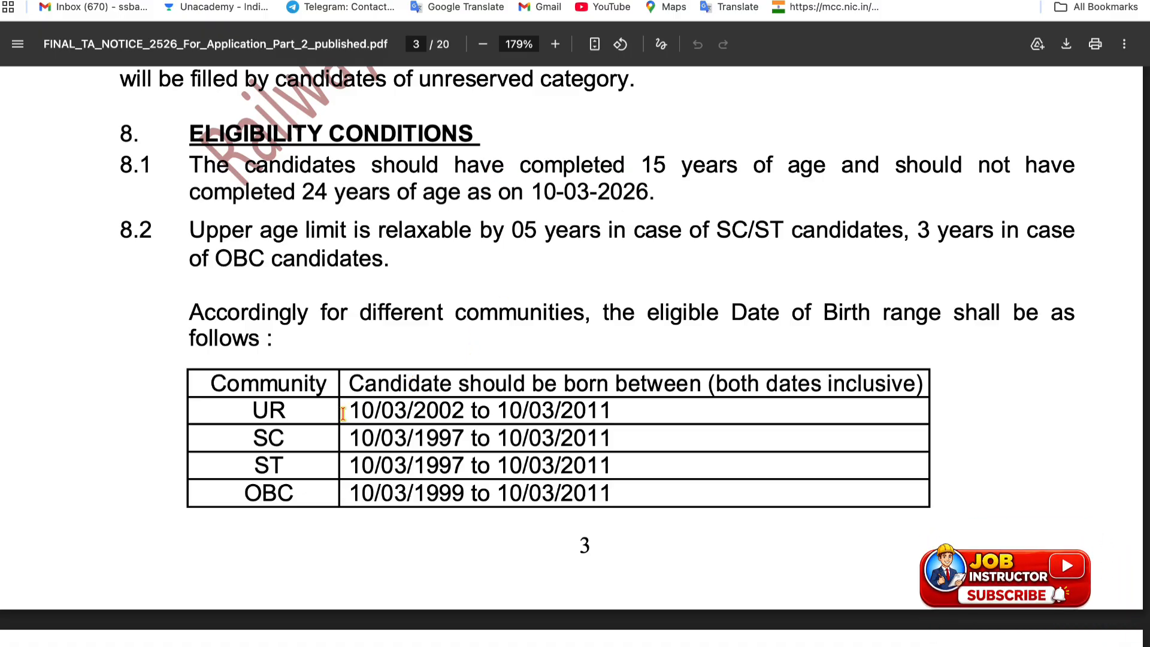
Highlight the UR row's birth-date range 10/03/2002 to 10/03/2011
left_click_drag(255, 412, 270, 411)
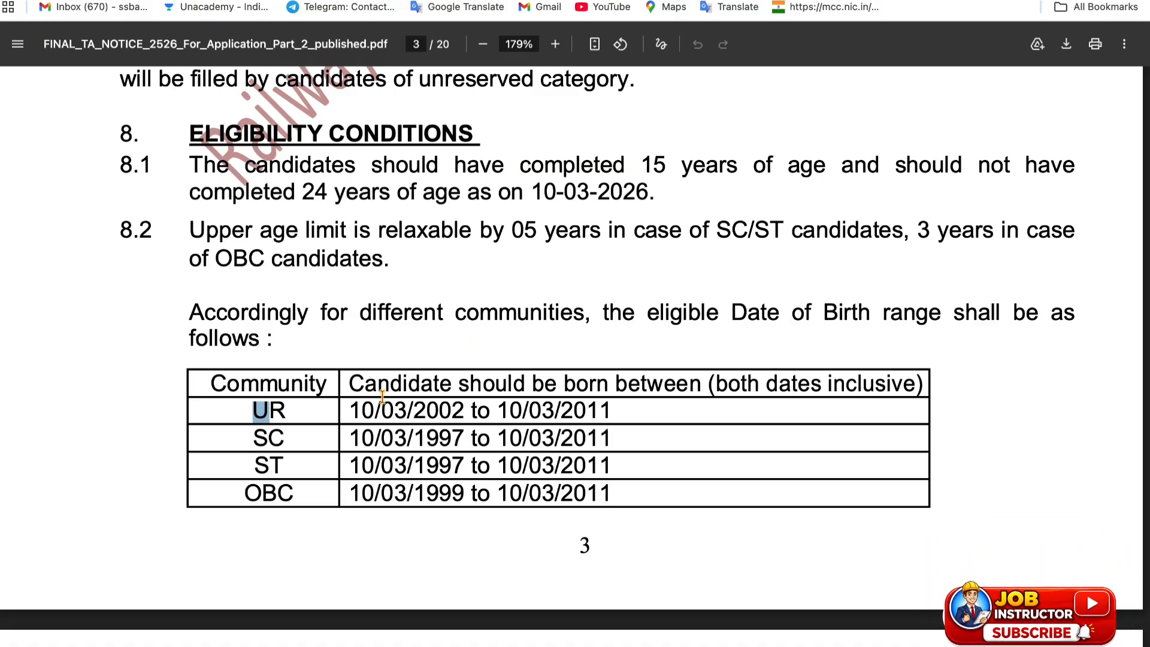
left_click_drag(350, 403, 616, 404)
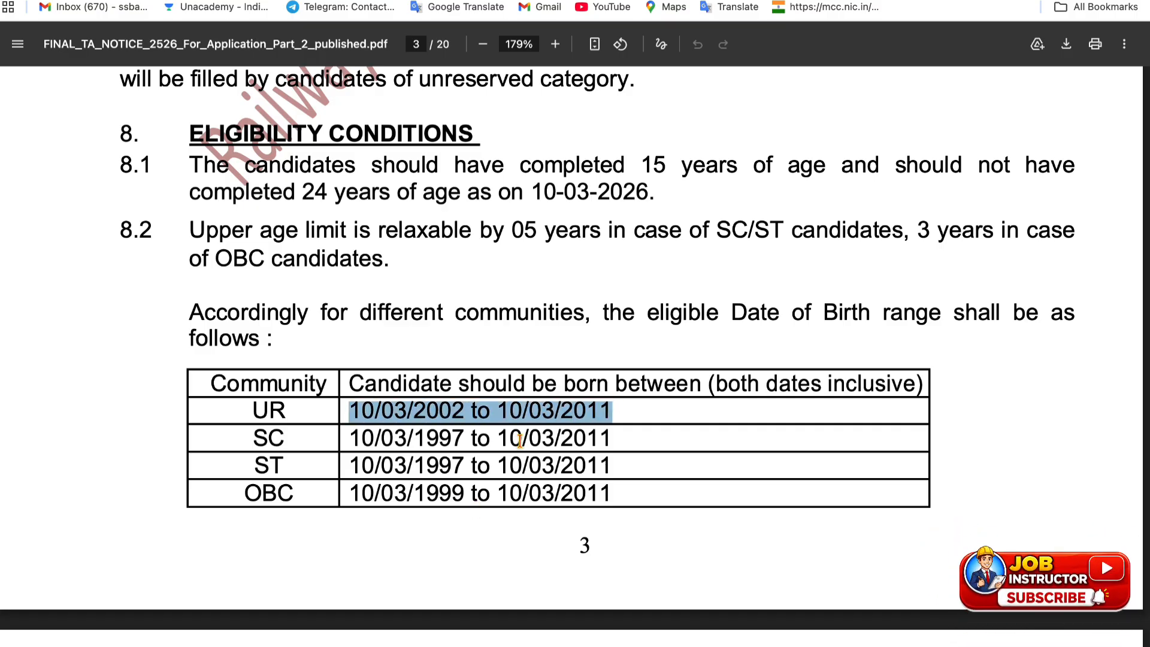
scroll(436, 488, "down", 20)
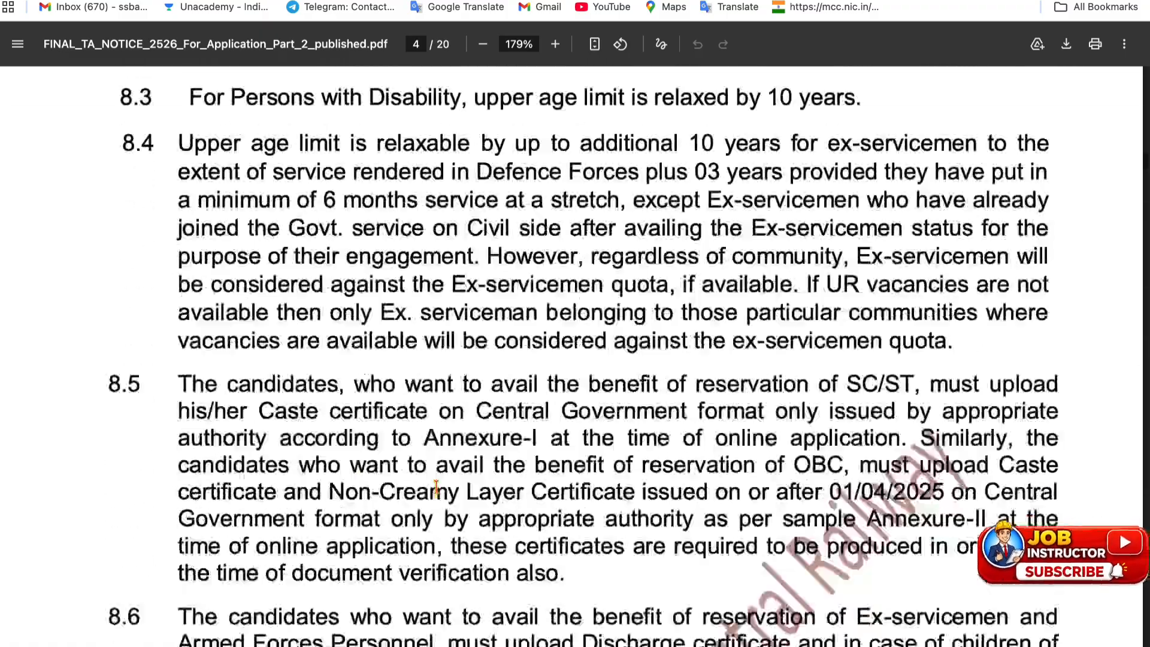
scroll(437, 487, "down", 15)
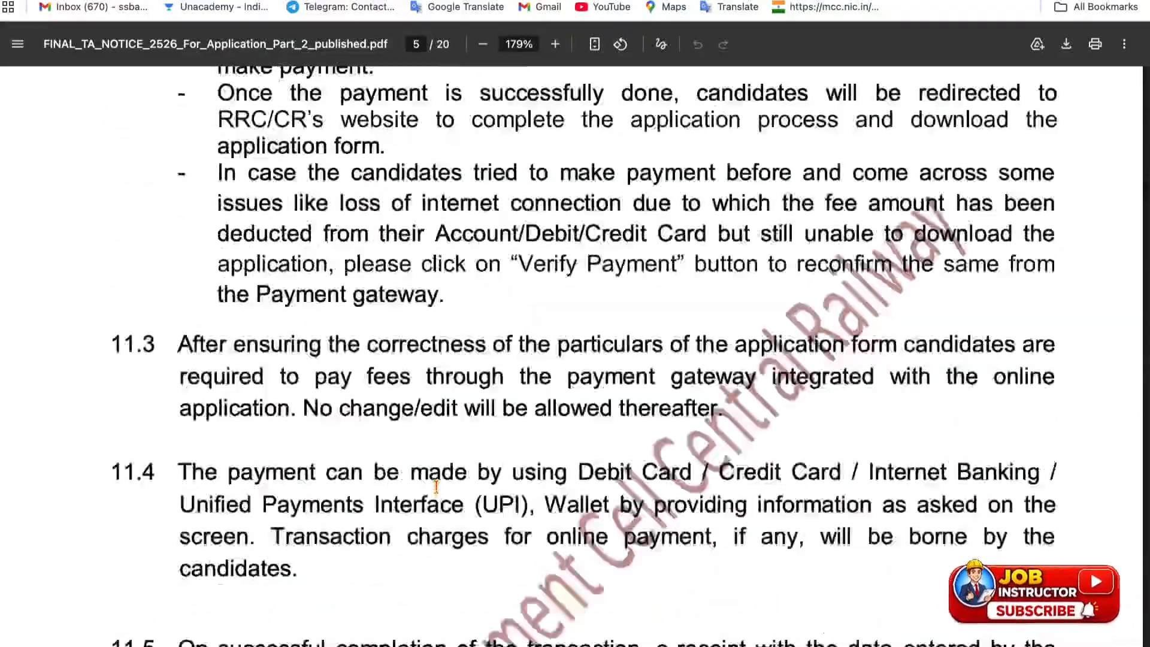
scroll(436, 486, "up", 4)
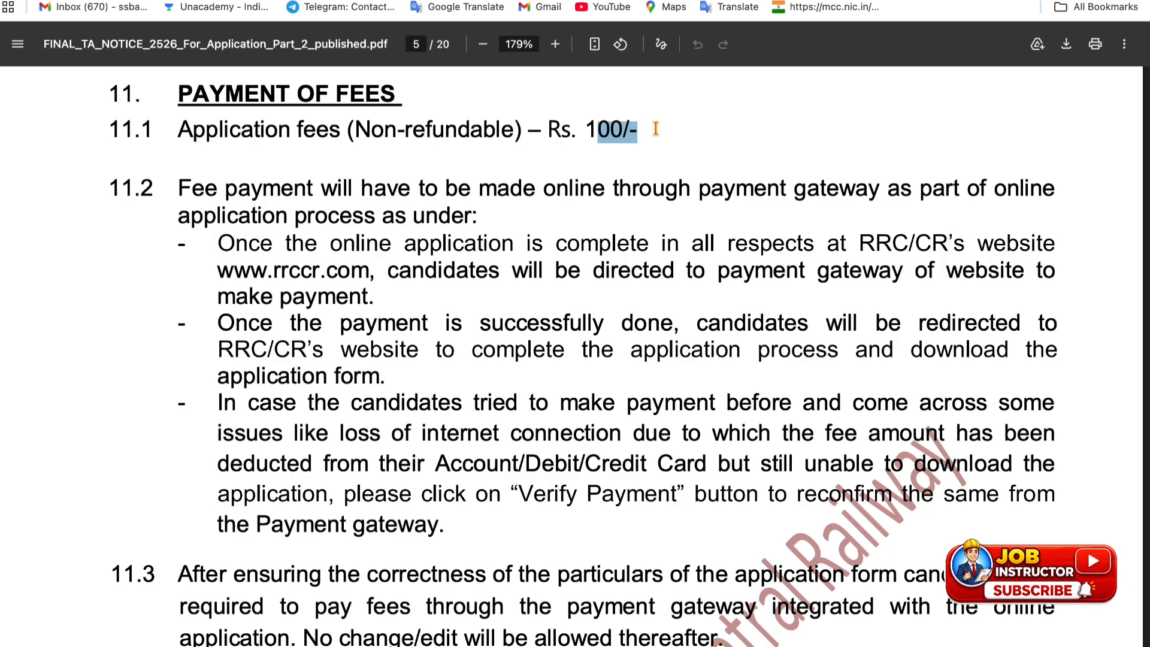
scroll(415, 357, "down", 10)
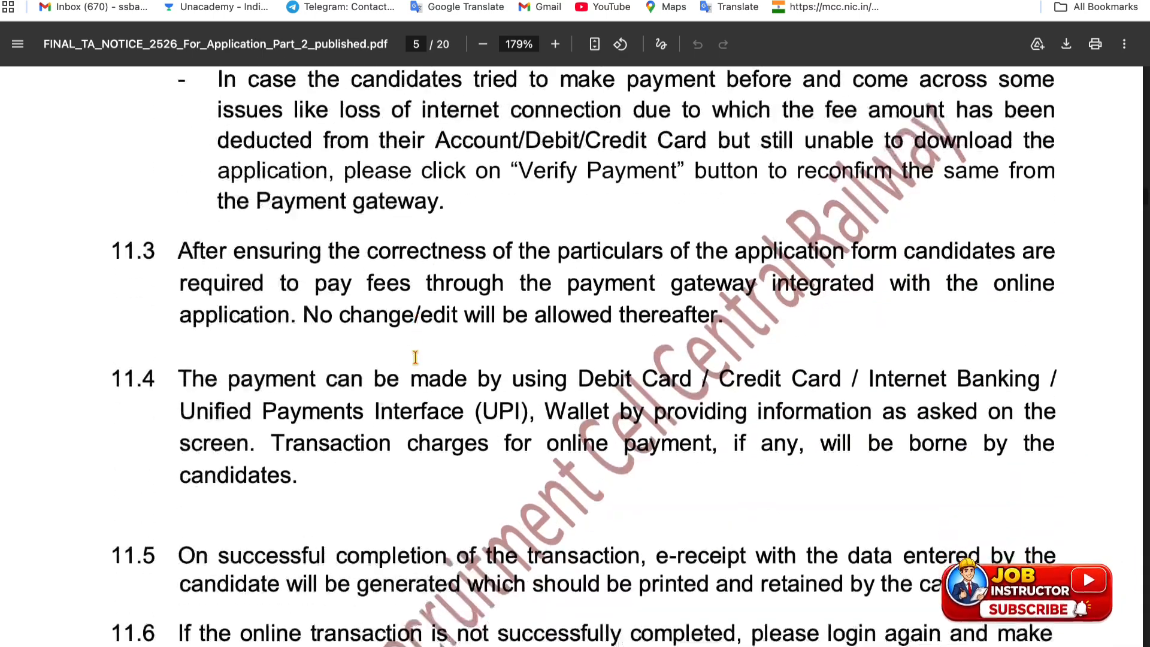
scroll(415, 356, "down", 9)
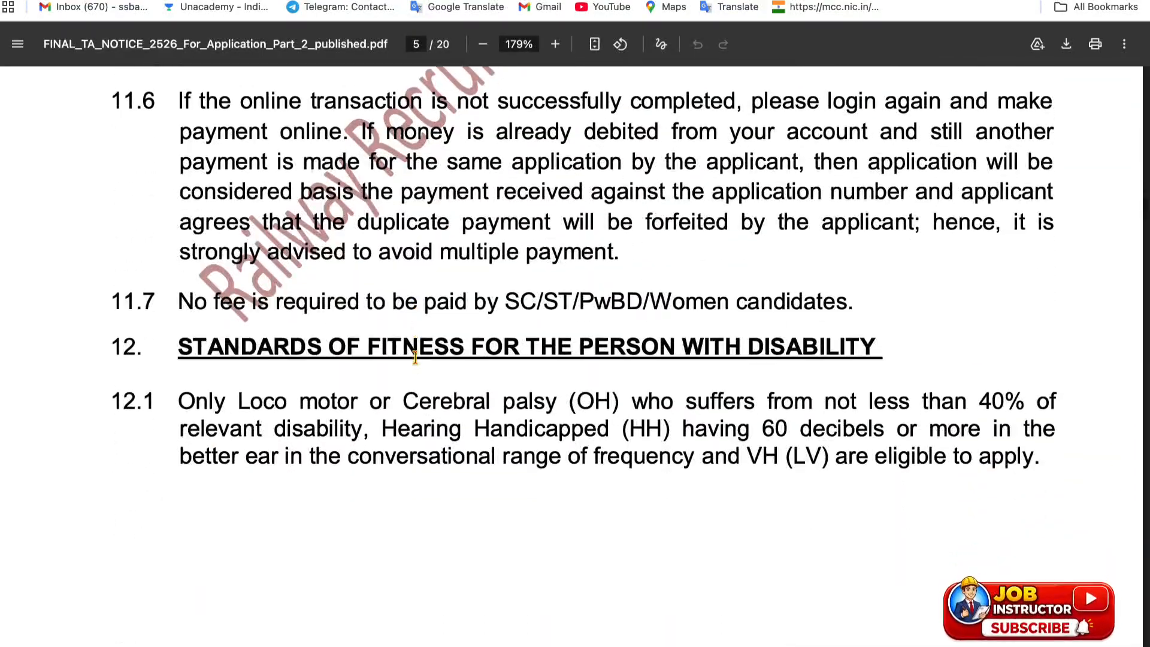
scroll(415, 357, "down", 8)
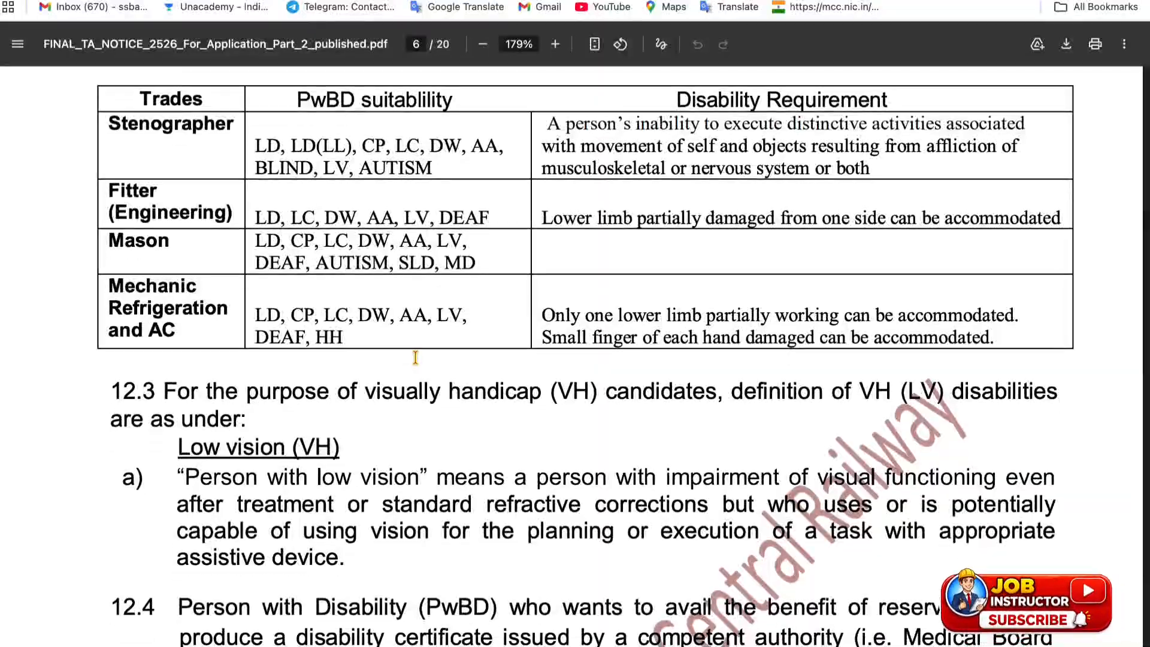
scroll(415, 357, "up", 2)
On page 8, mark the certificate holder category and its 9600 per month stipend
scroll(415, 357, "down", 6)
scroll(415, 357, "down", 8)
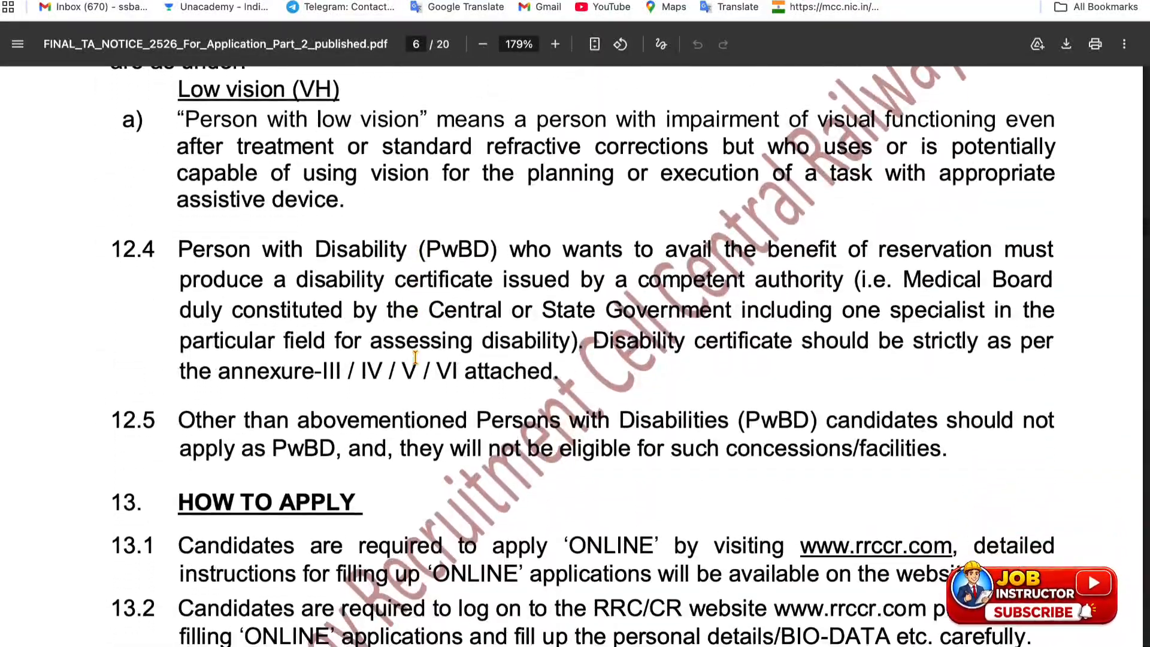
scroll(415, 358, "down", 10)
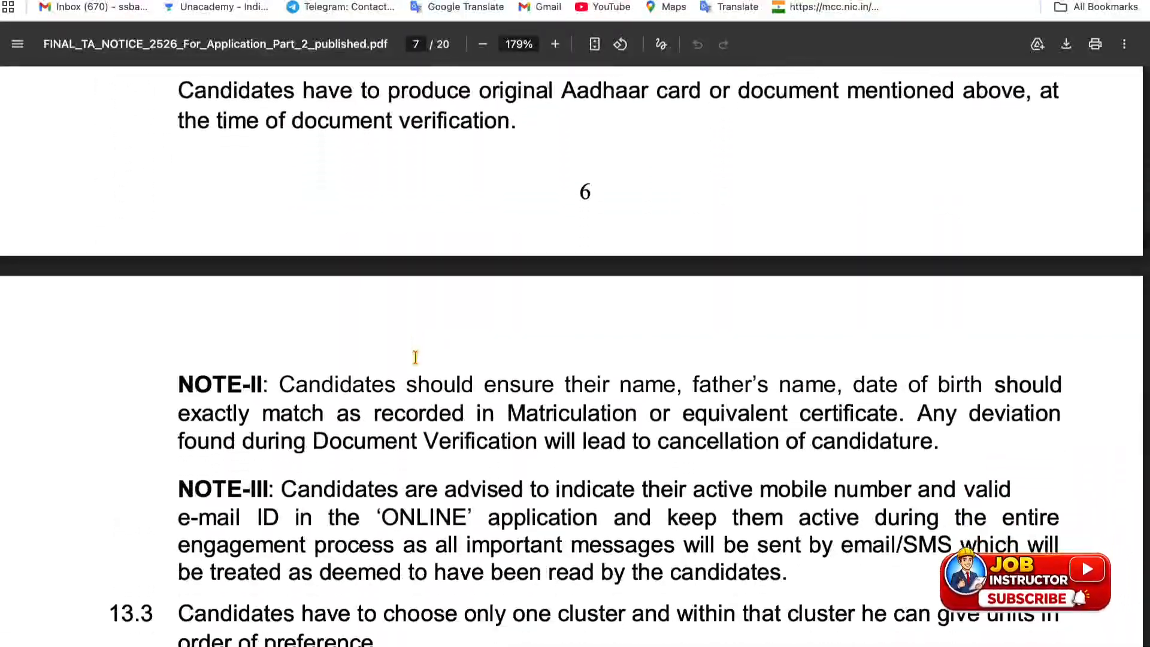
scroll(415, 357, "down", 9)
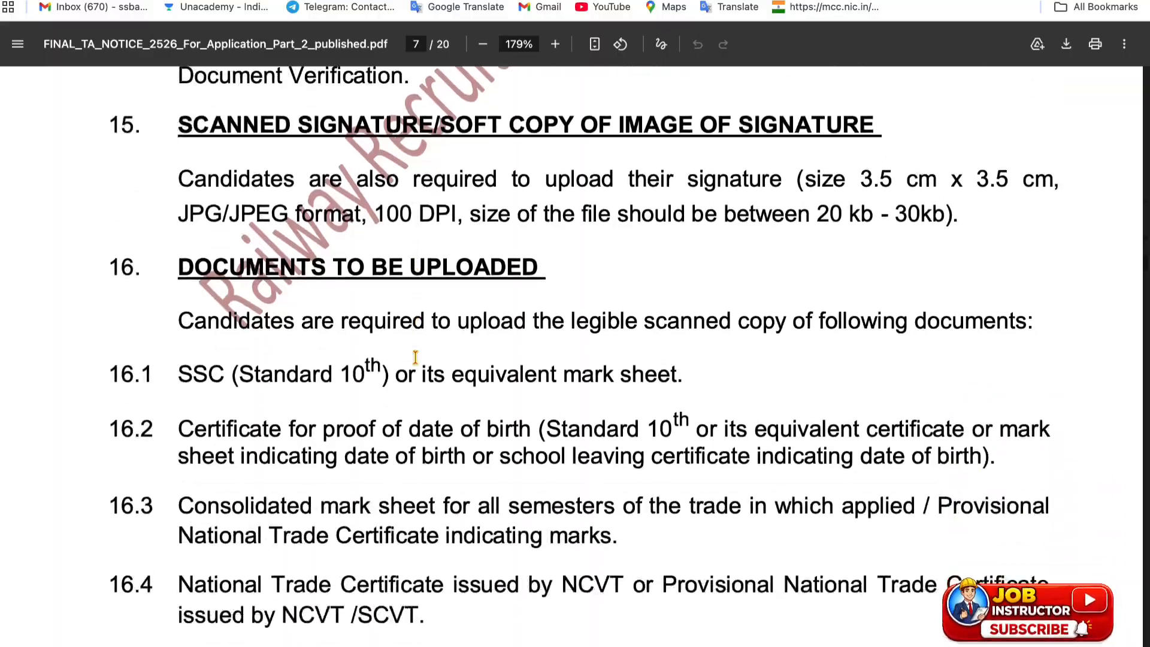
scroll(415, 358, "down", 10)
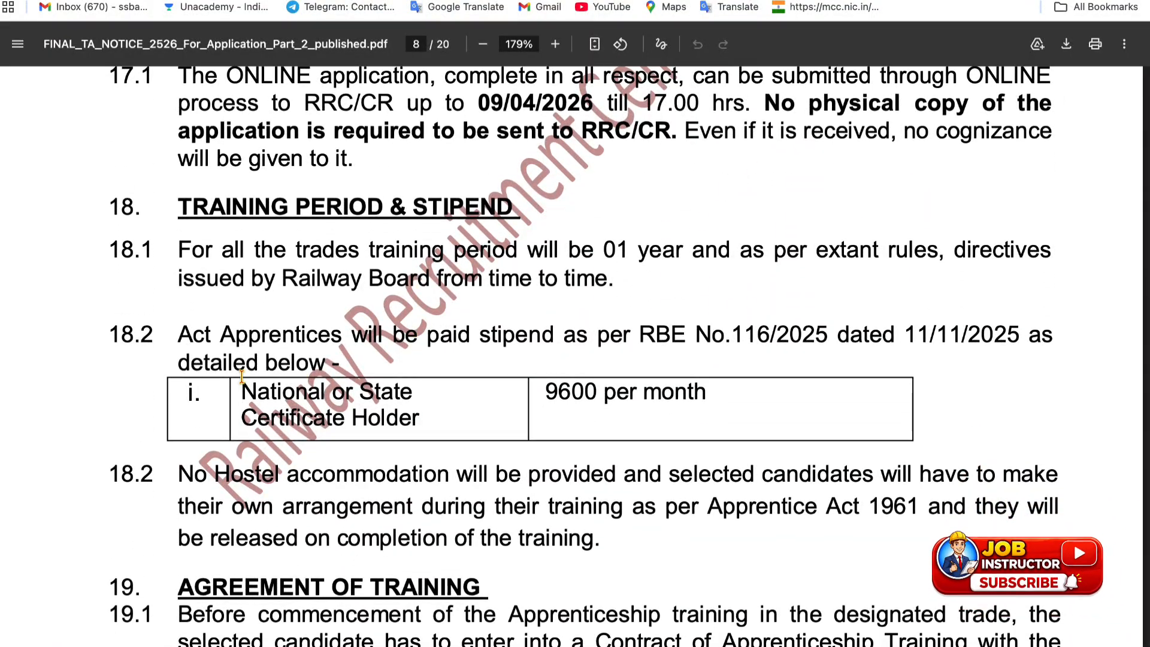
left_click_drag(241, 383, 439, 411)
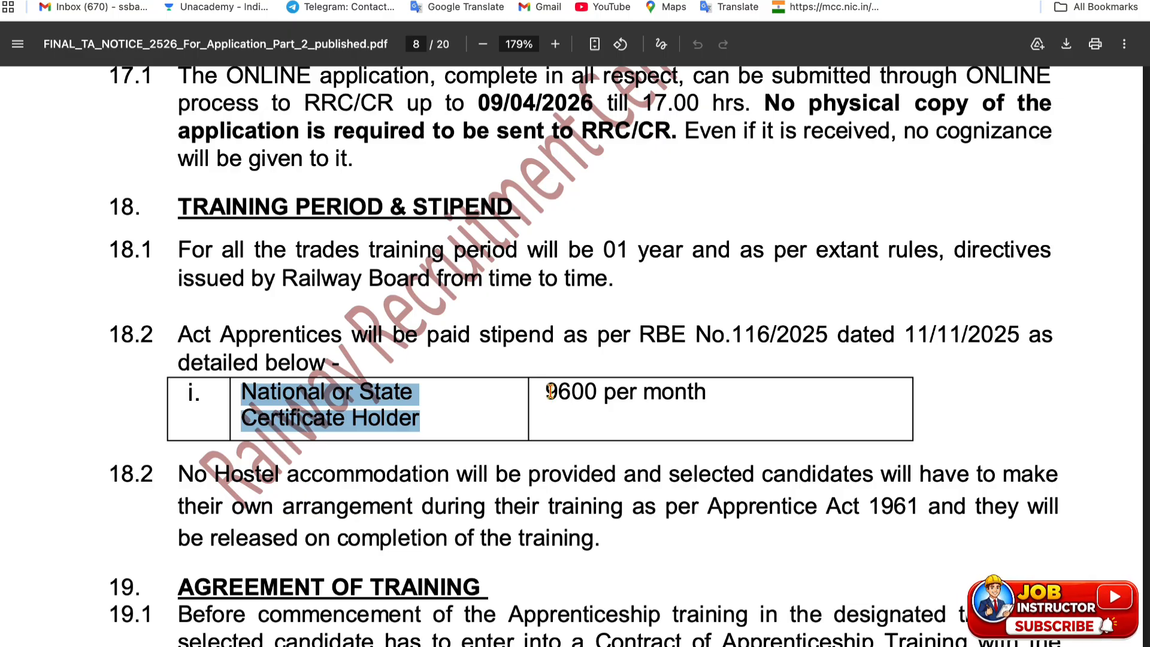
left_click_drag(546, 390, 710, 389)
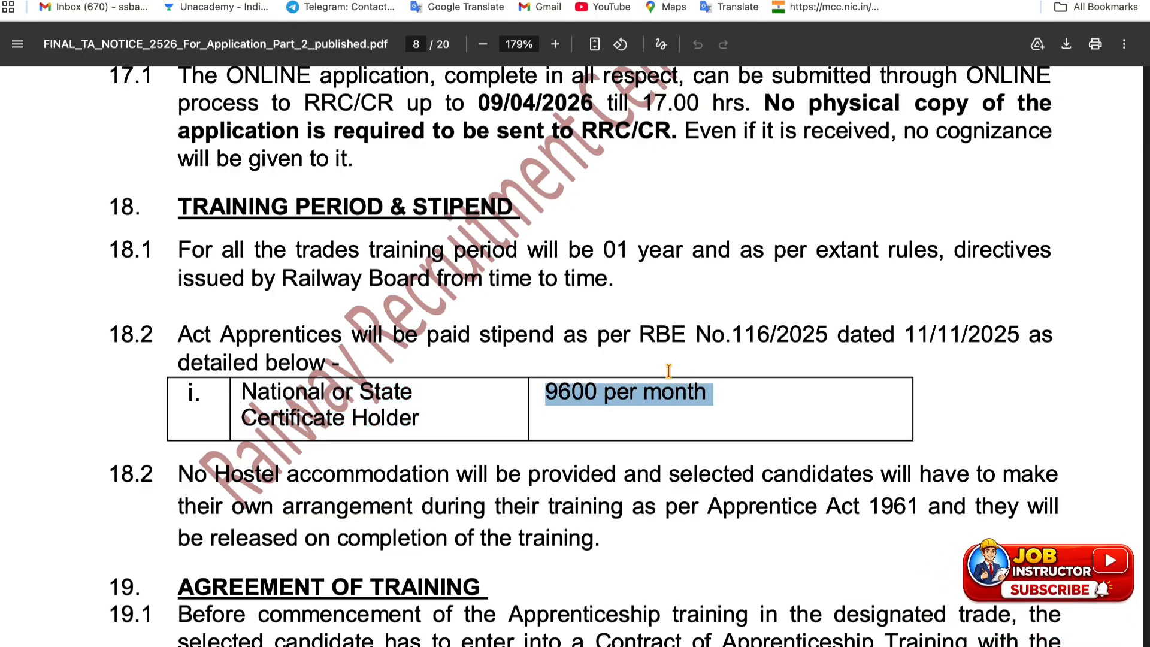
scroll(545, 358, "down", 2)
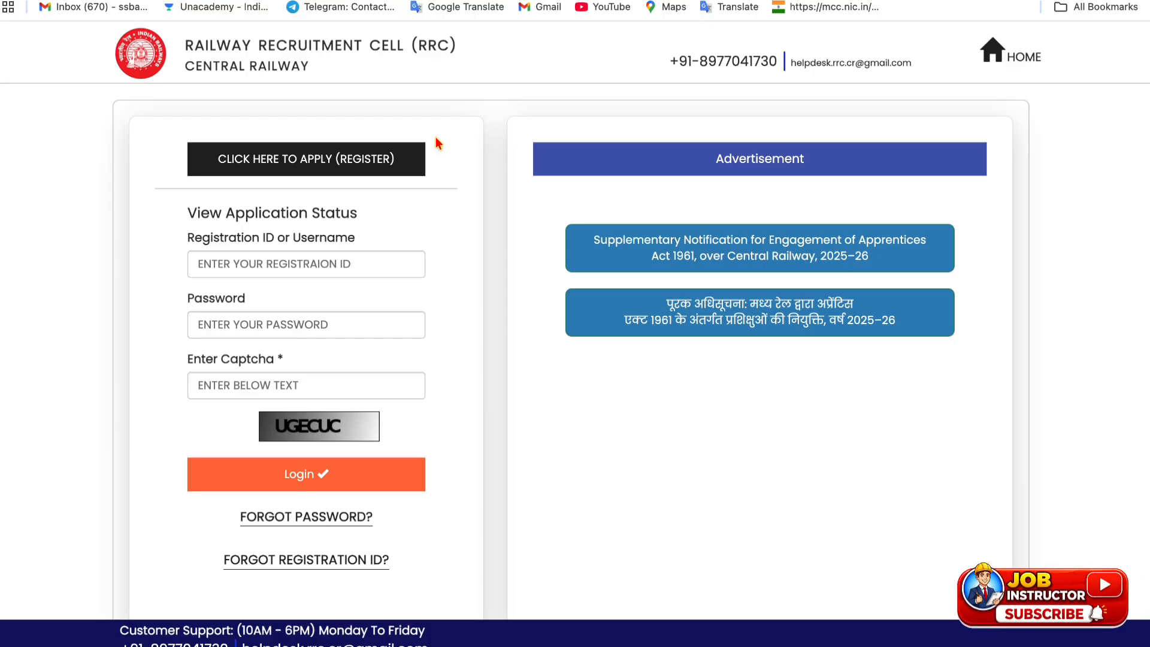
Start a new apprentice registration from the RRC Central Railway home page
scroll(462, 182, "up", 1)
scroll(462, 182, "down", 1)
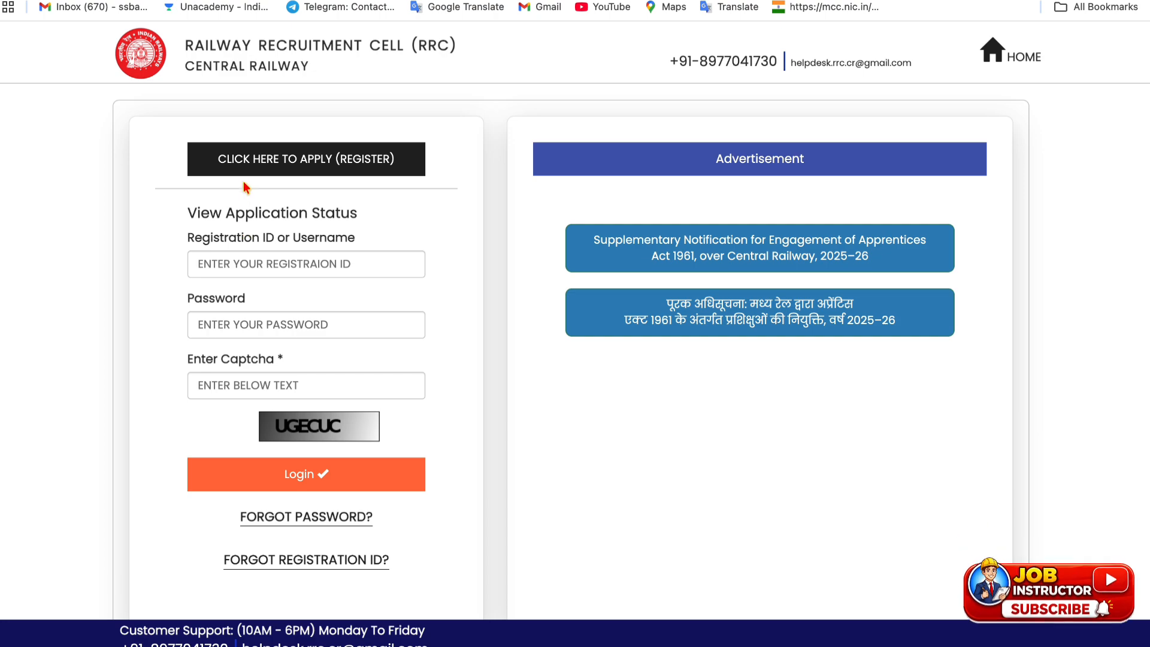
left_click(275, 175)
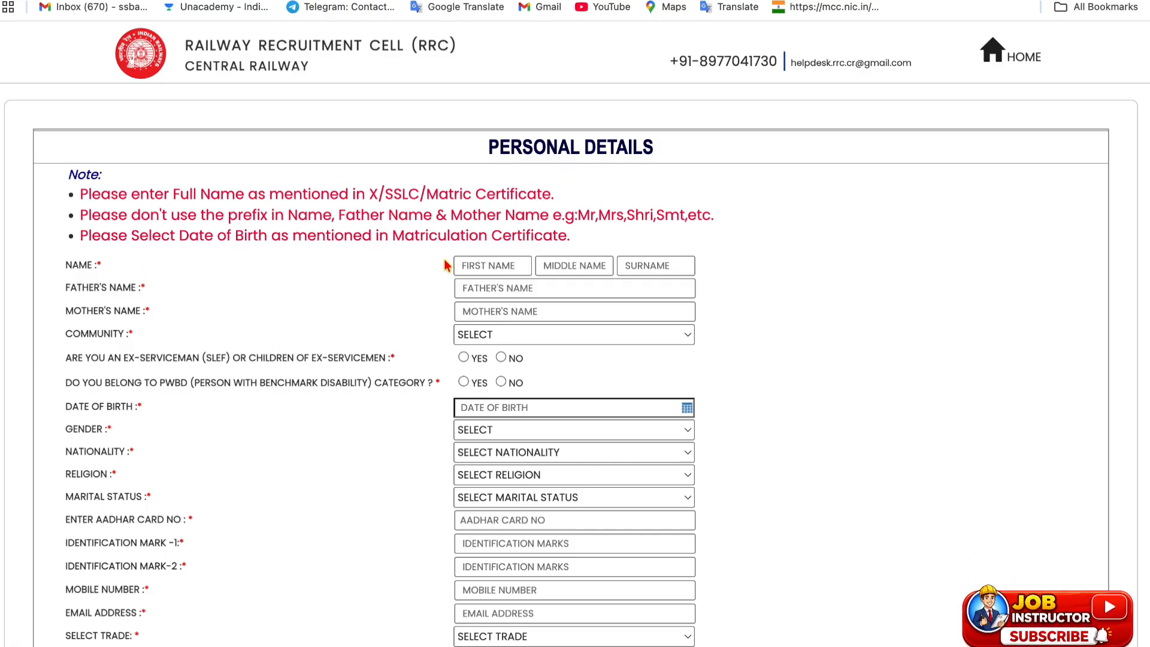
Set community to OBC and answer NO for ex-serviceman and PwBD
scroll(493, 283, "down", 20)
scroll(494, 284, "up", 20)
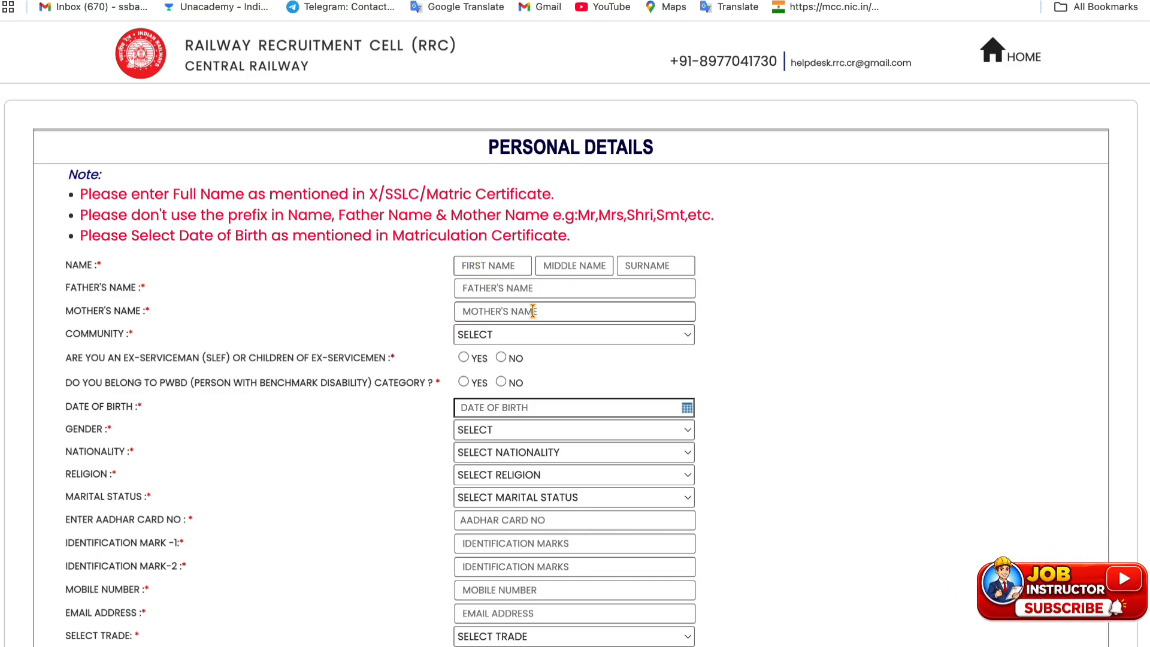
left_click(503, 339)
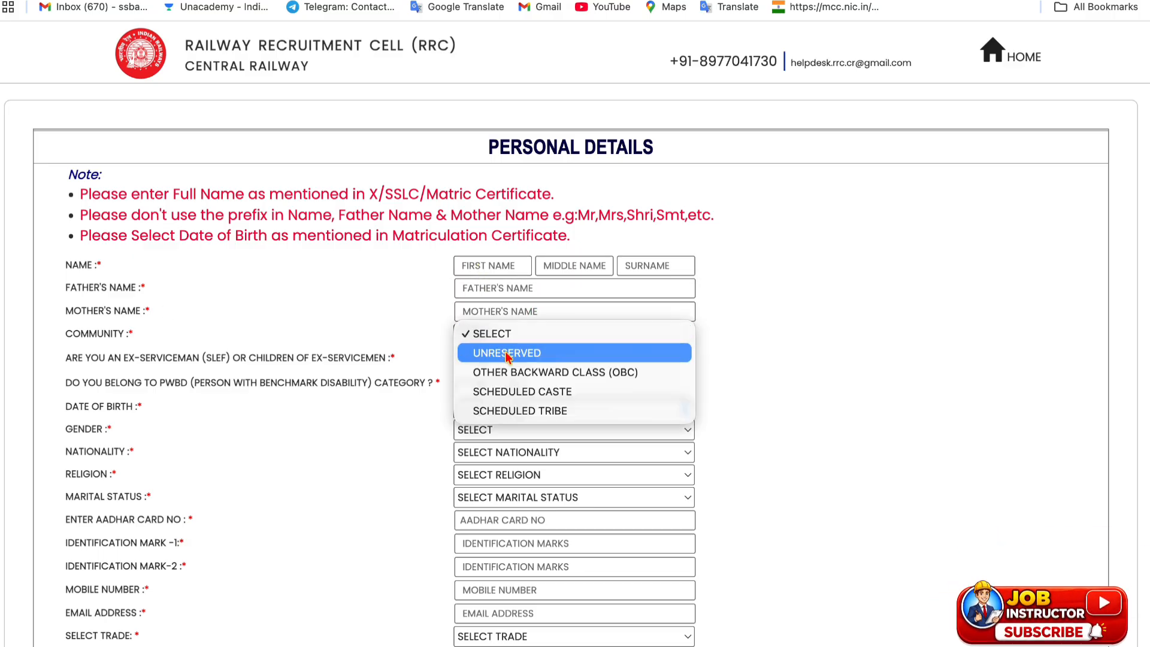
left_click(537, 373)
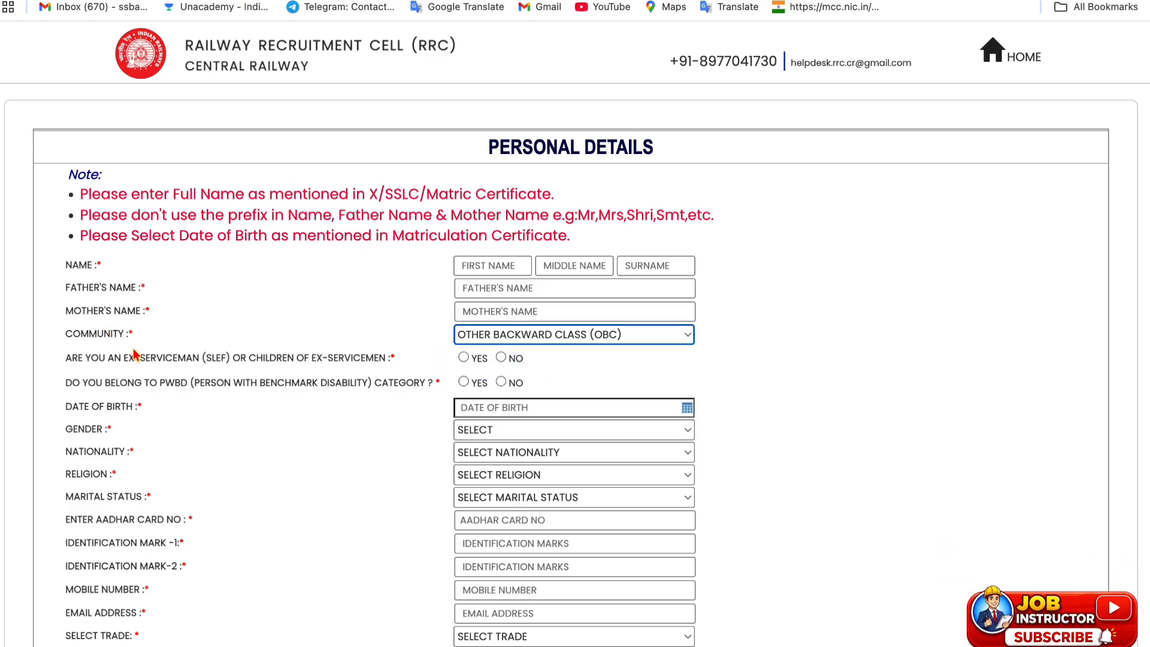
left_click(463, 359)
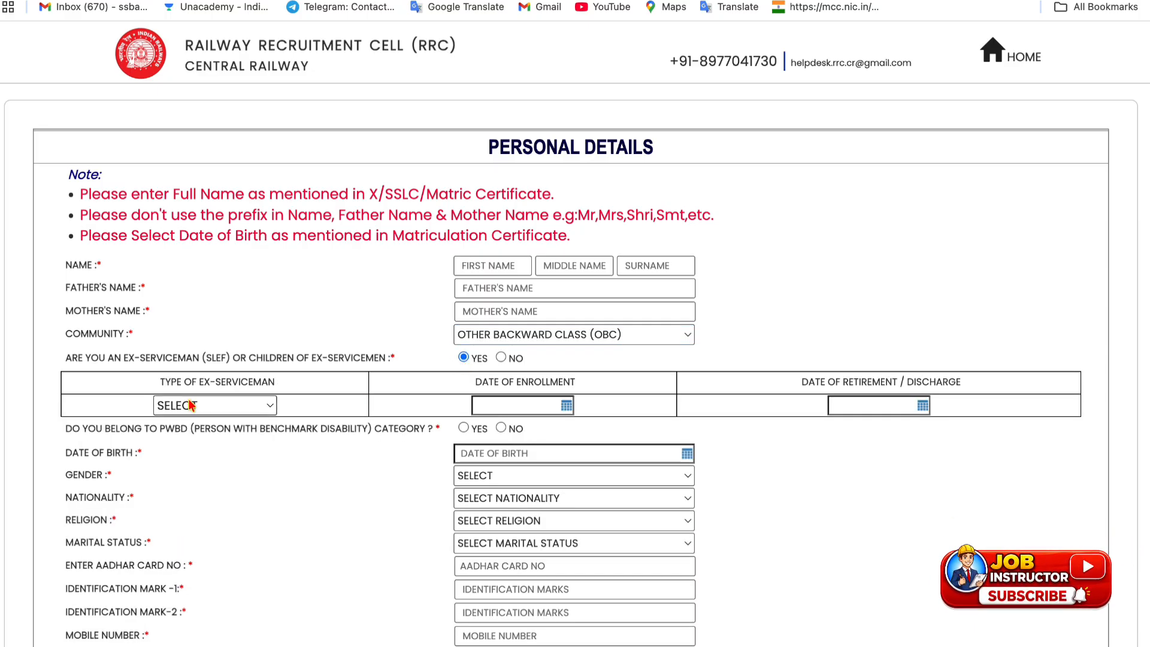
left_click(502, 358)
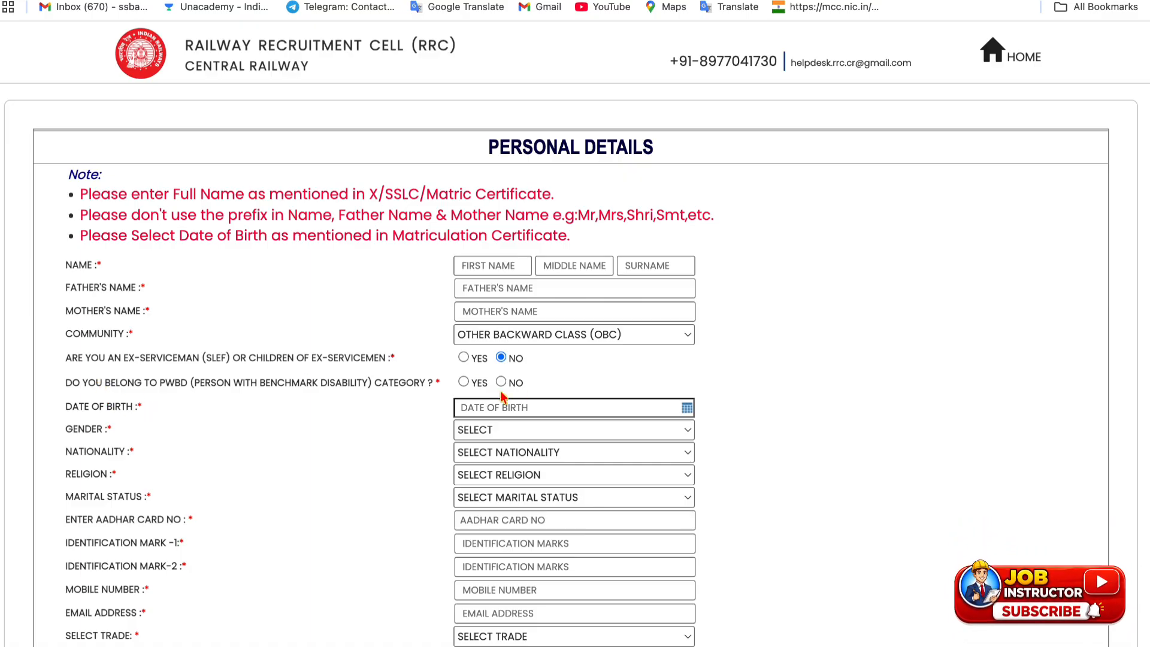
left_click(463, 383)
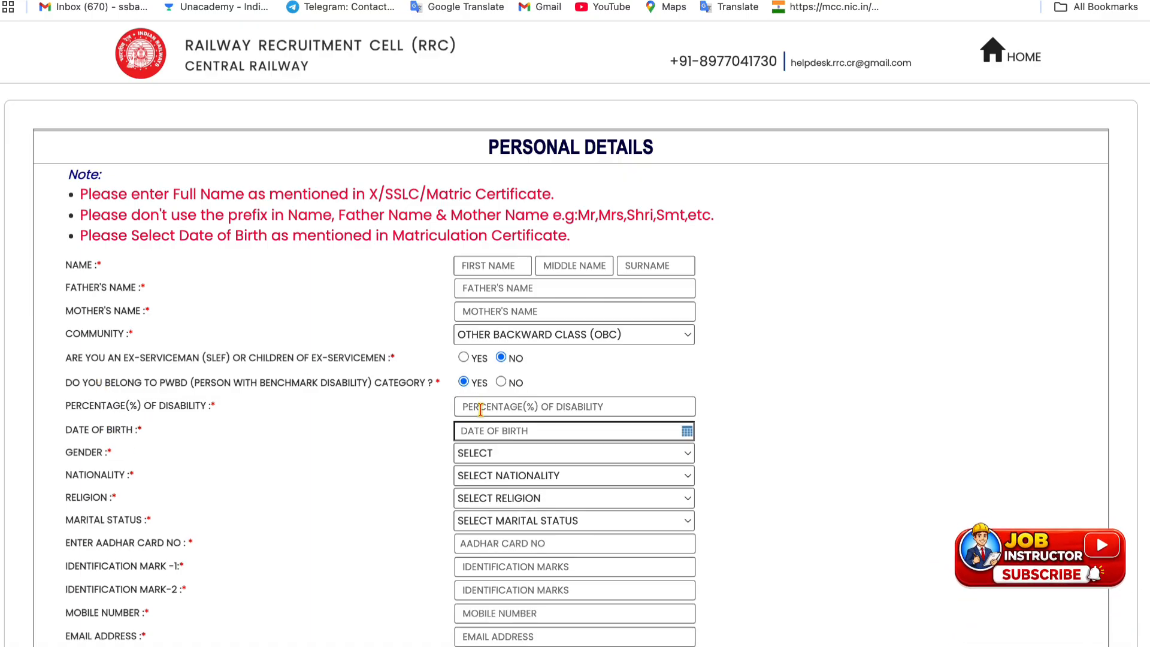
left_click(501, 382)
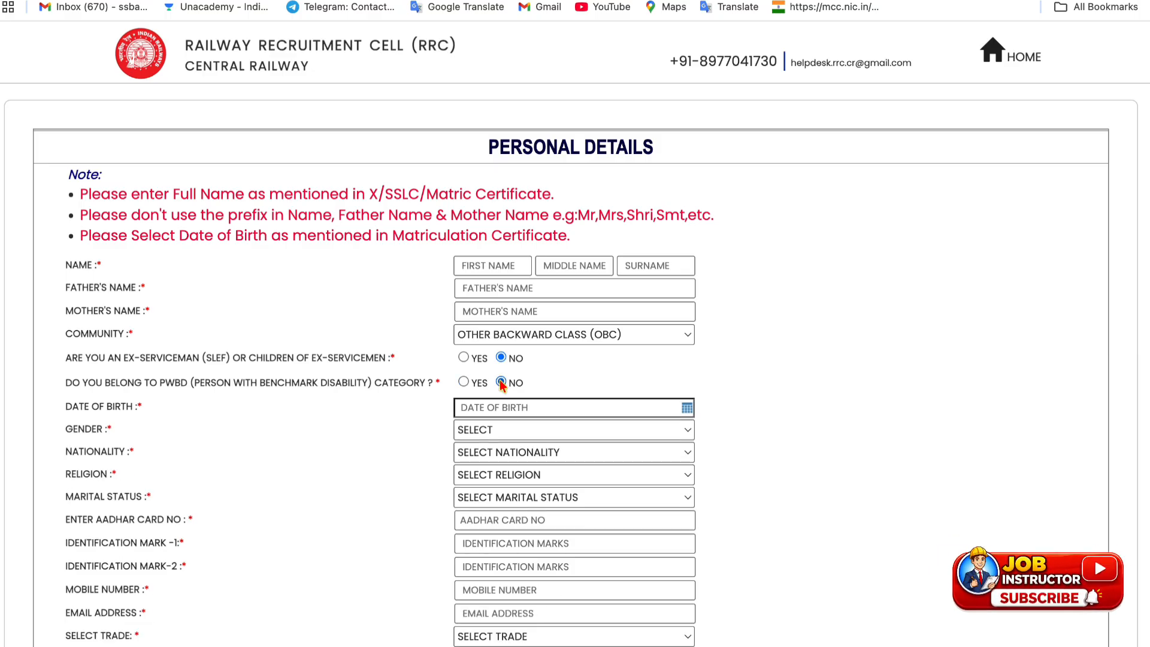
Set the date of birth to 10 April 2000
left_click(687, 407)
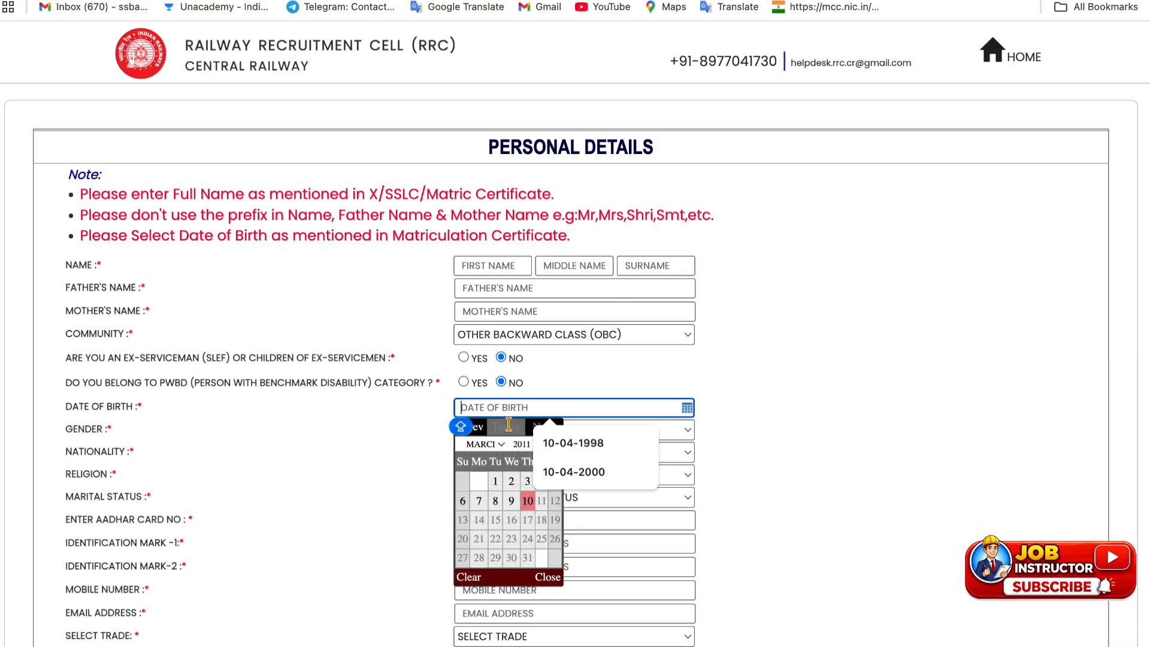
left_click(520, 444)
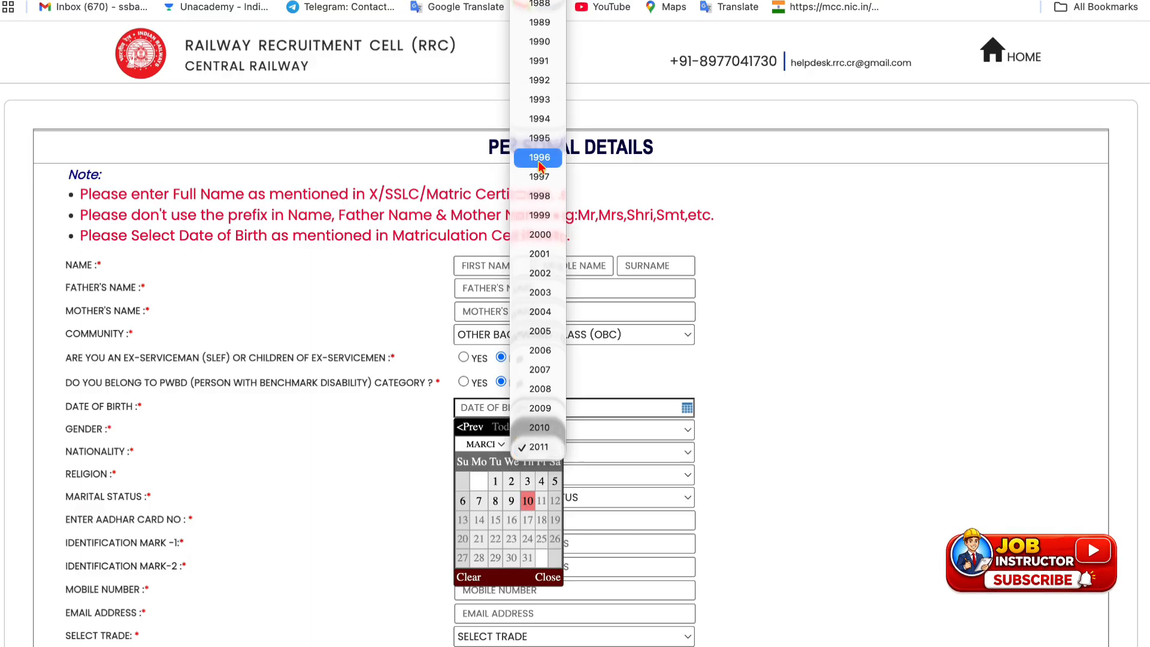
left_click(543, 240)
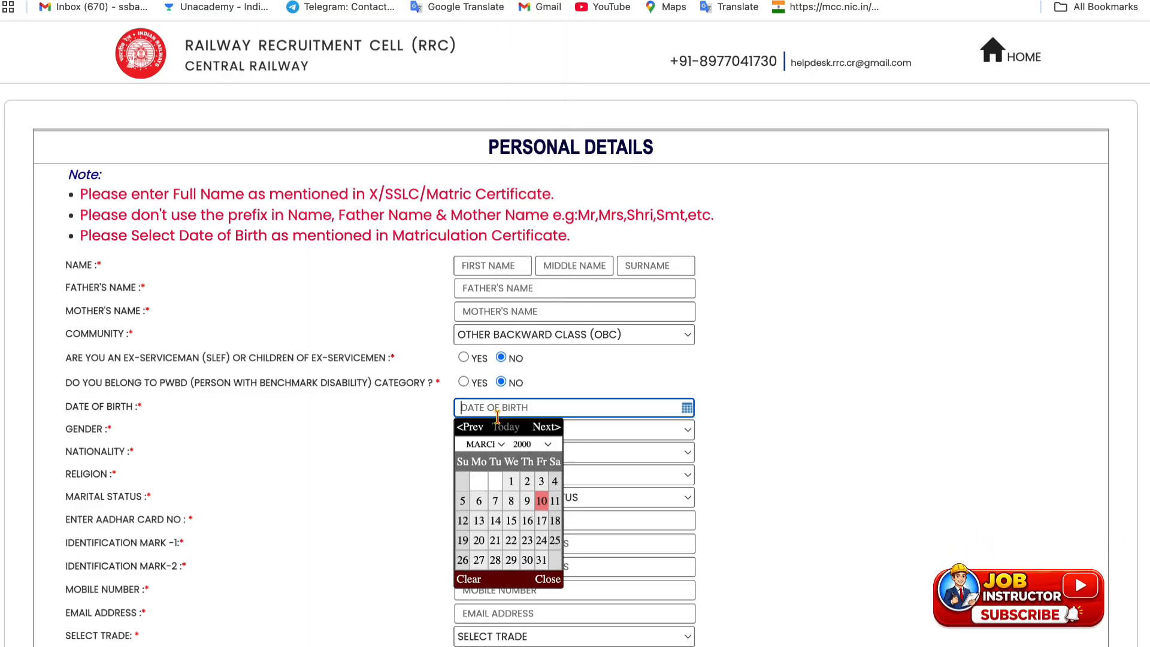
left_click(479, 444)
left_click(501, 471)
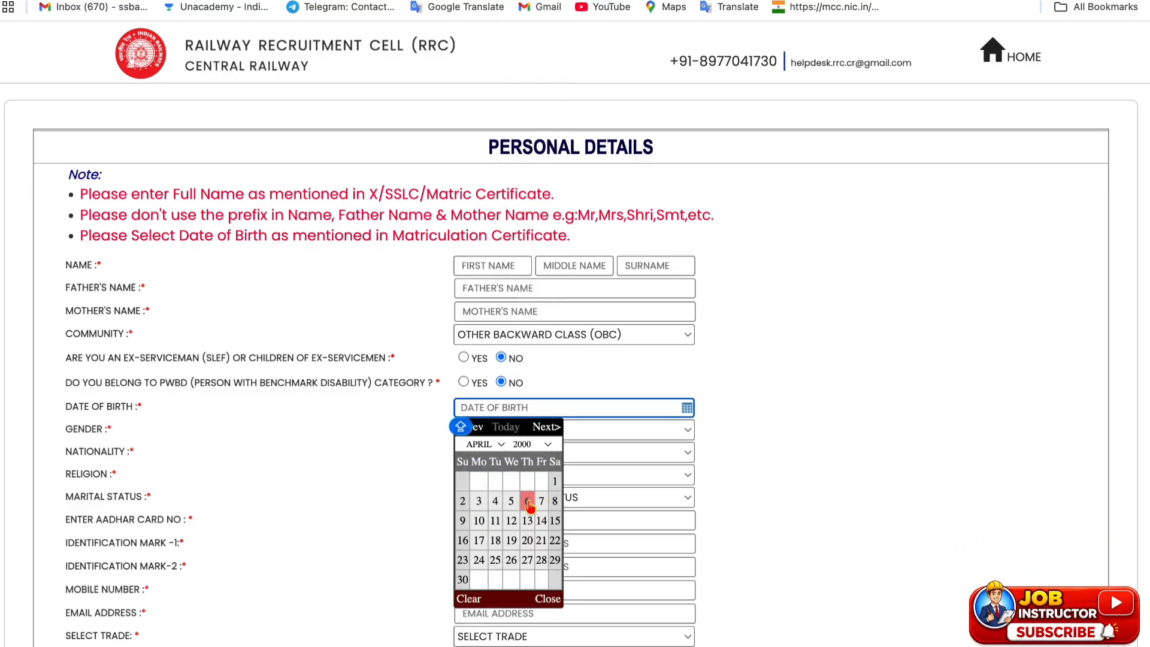
left_click(479, 521)
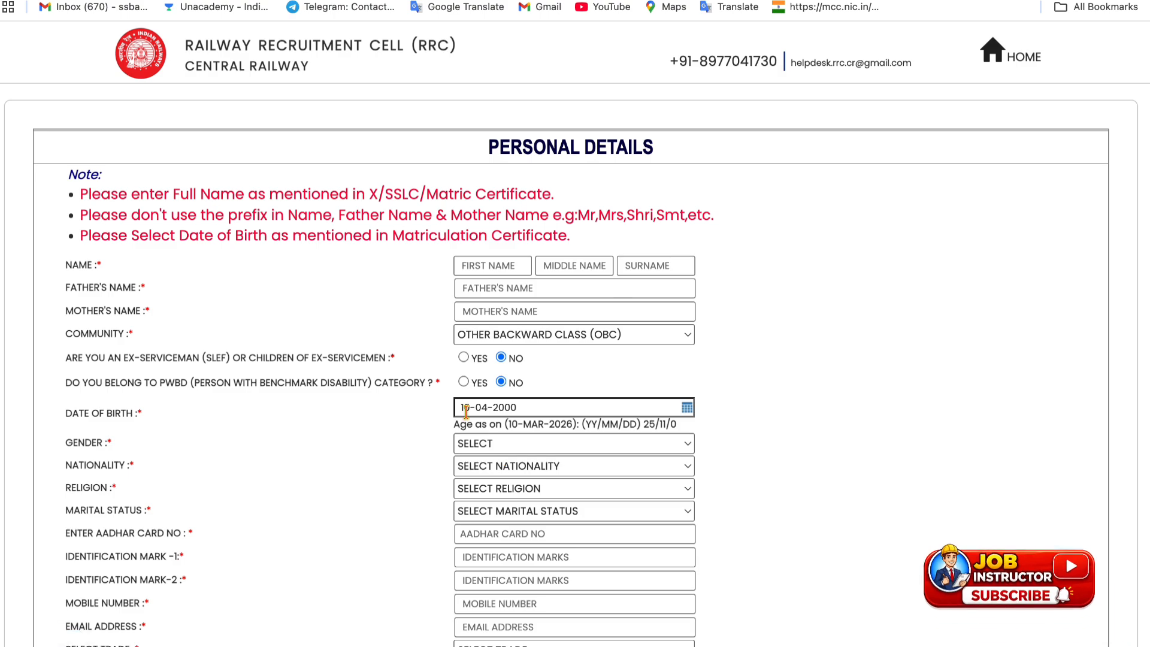
Choose gender Male, nationality Indian, religion Hindu and marital status Unmarried
left_click(545, 447)
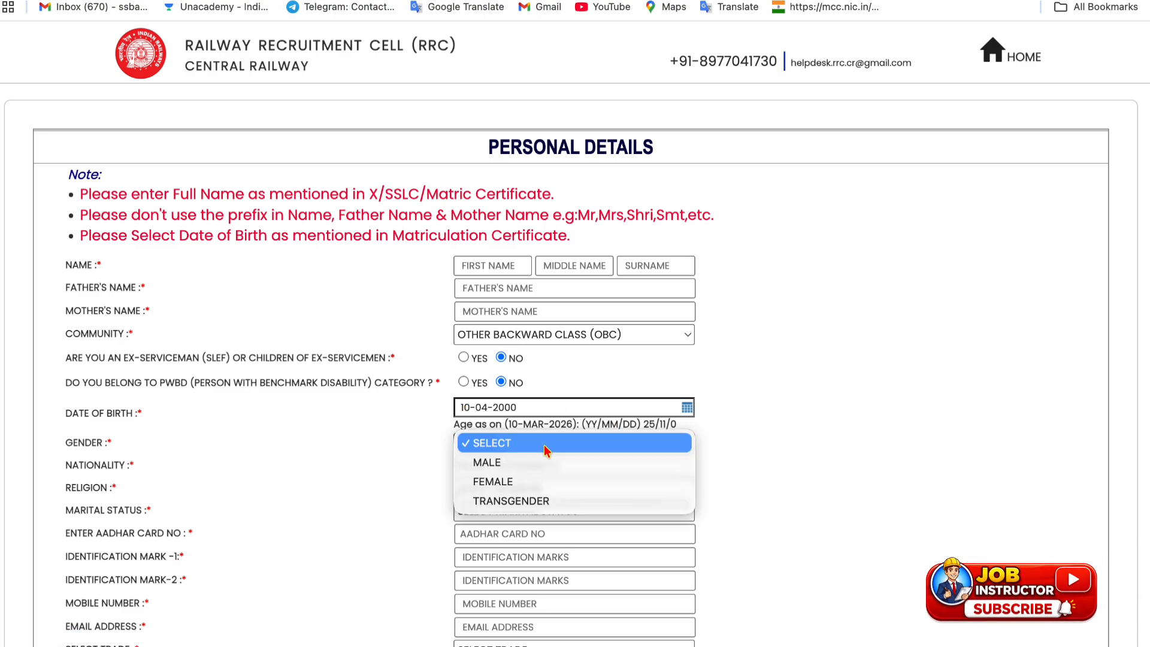
left_click(536, 460)
left_click(531, 470)
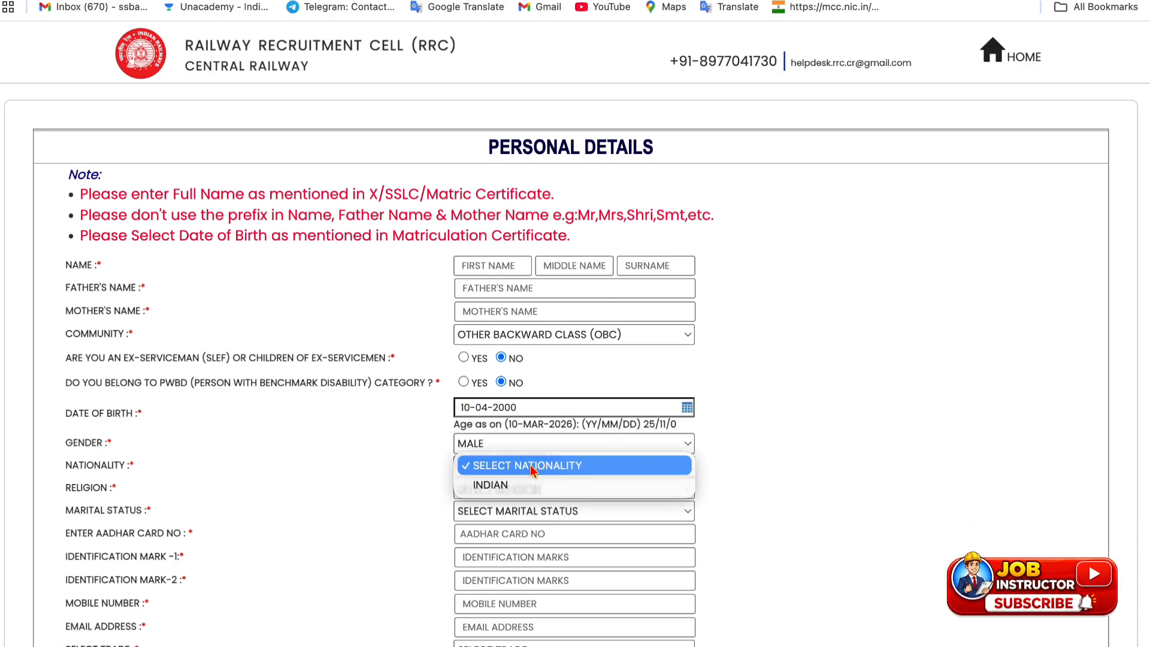
left_click(528, 482)
left_click(525, 489)
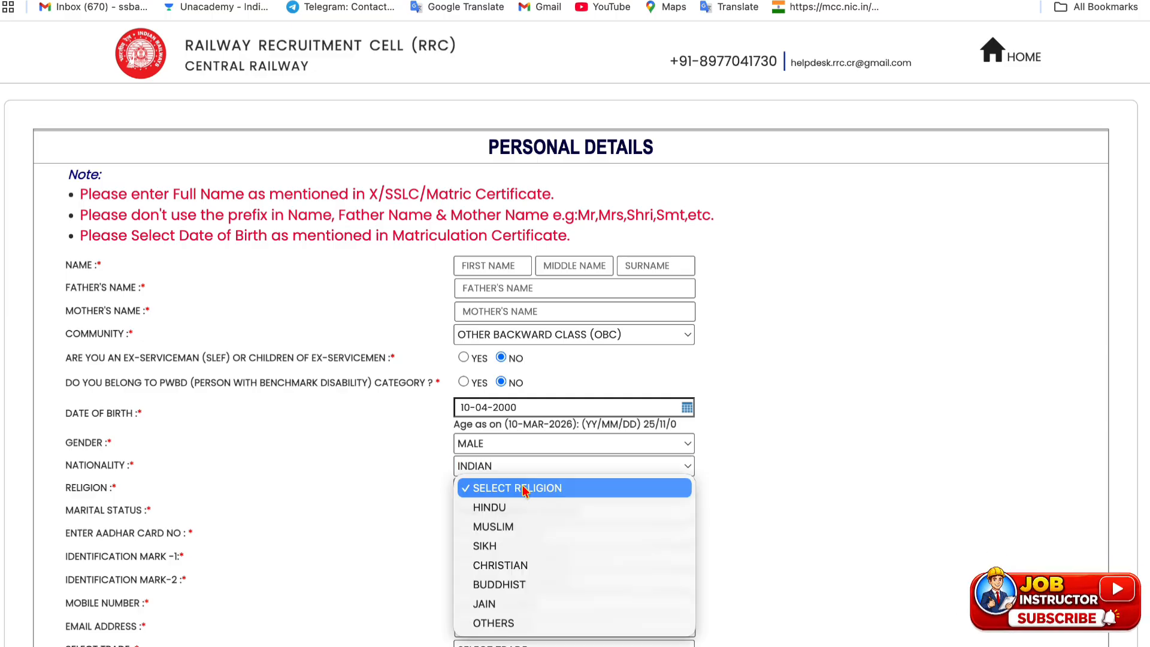
left_click(521, 507)
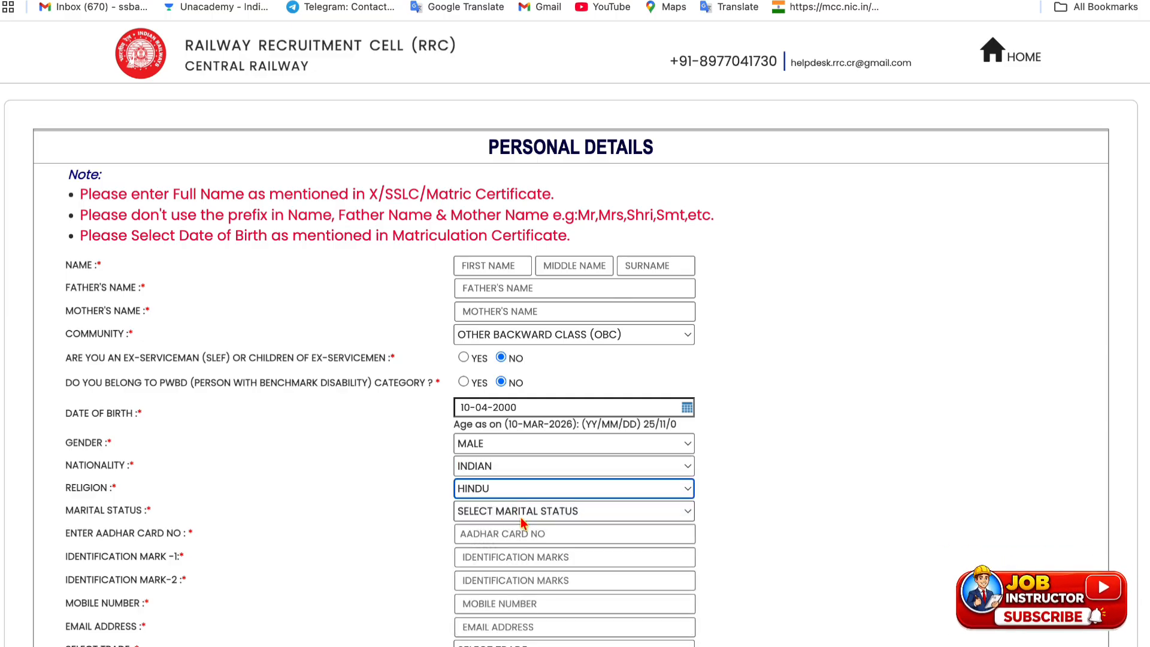
left_click(521, 514)
left_click(524, 533)
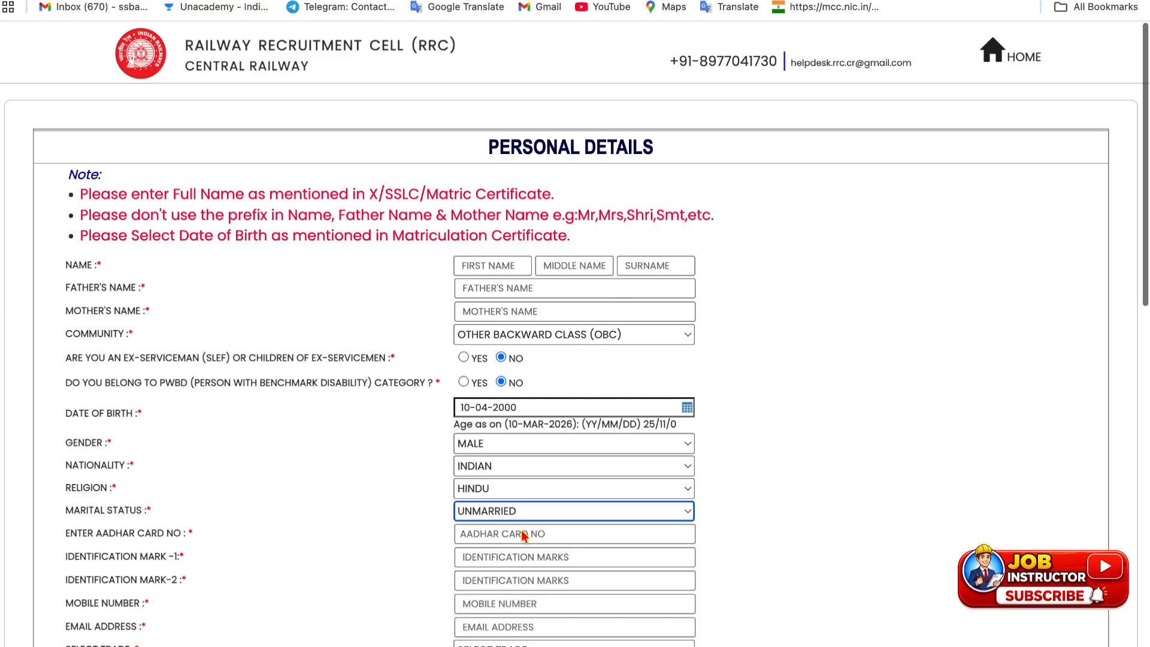
scroll(523, 534, "down", 4)
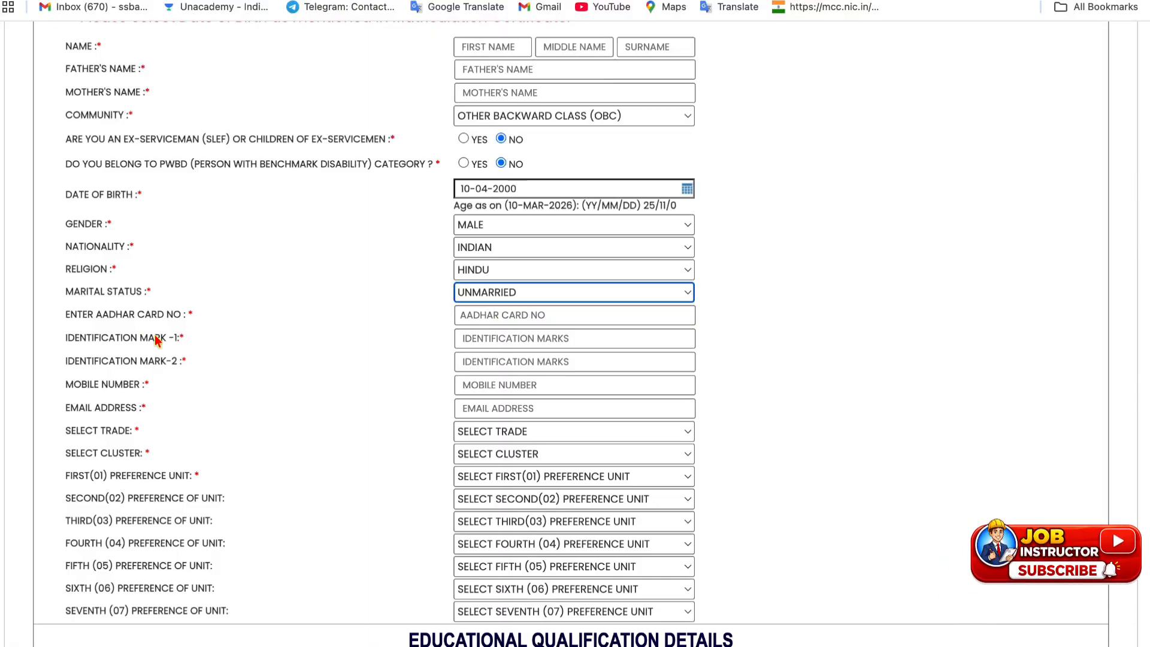
Enter 'NO MARK' in both Identification Mark fields
left_click_drag(139, 335, 173, 358)
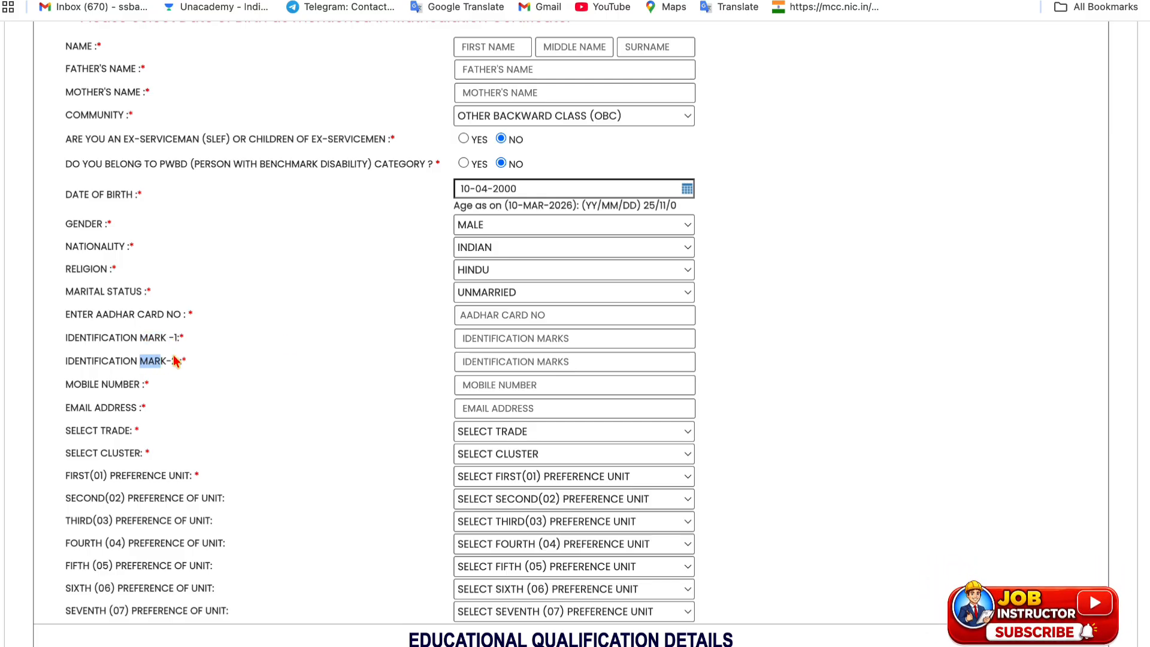
left_click(523, 345)
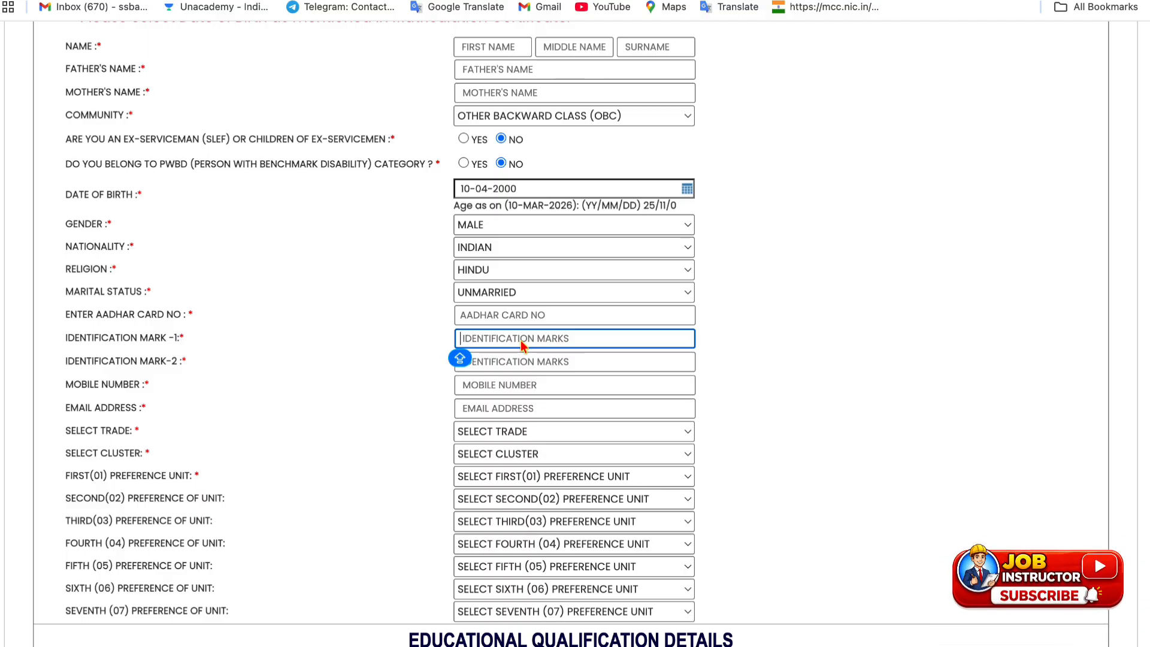
type("NO")
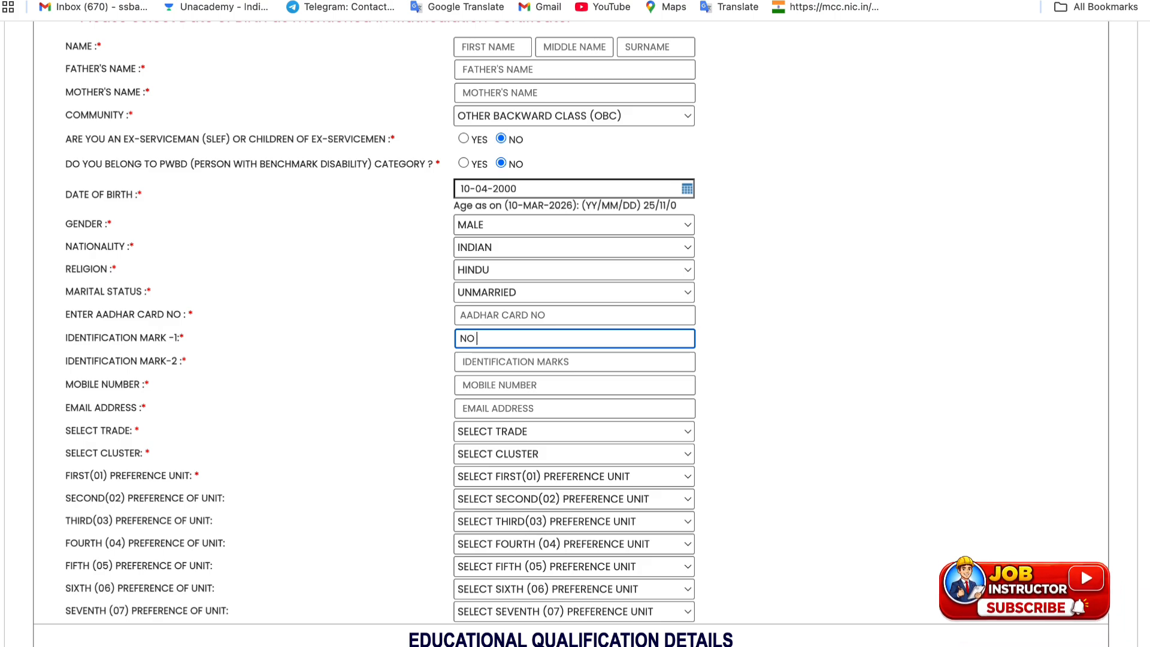
type(" MARK")
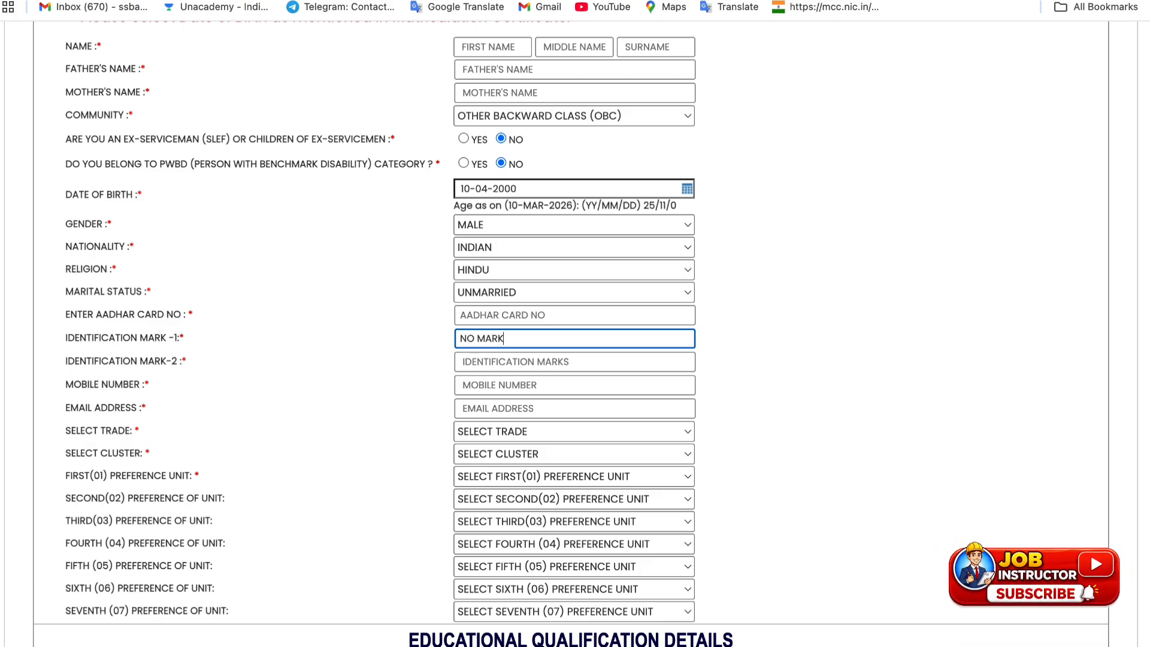
left_click(546, 363)
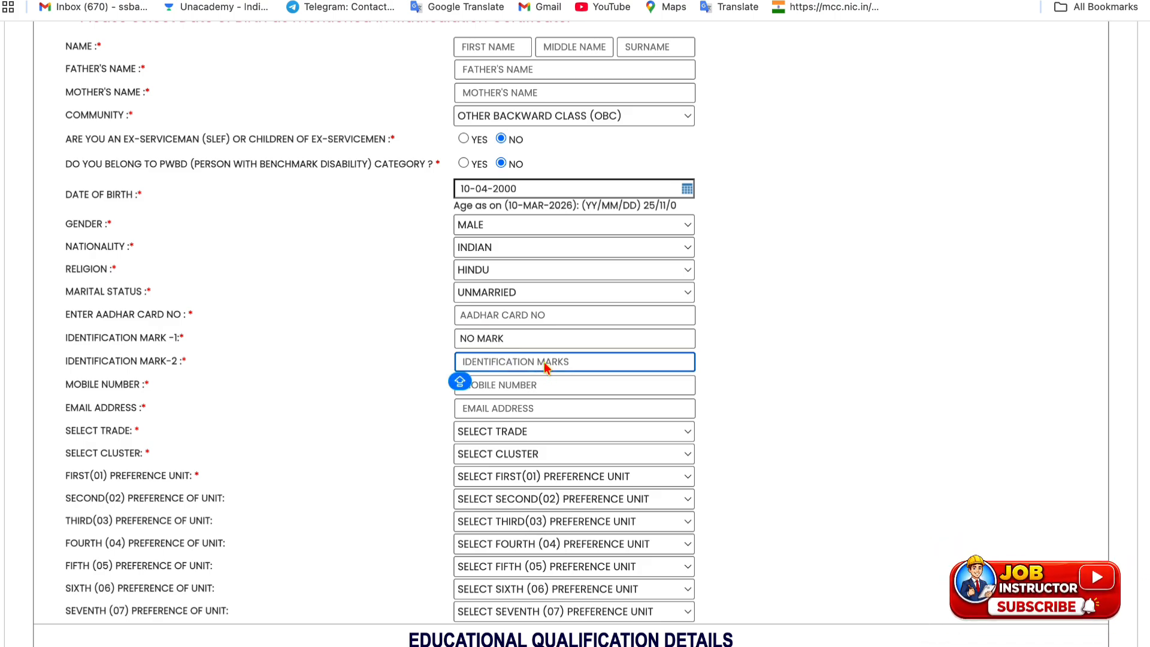
type("NO MARK")
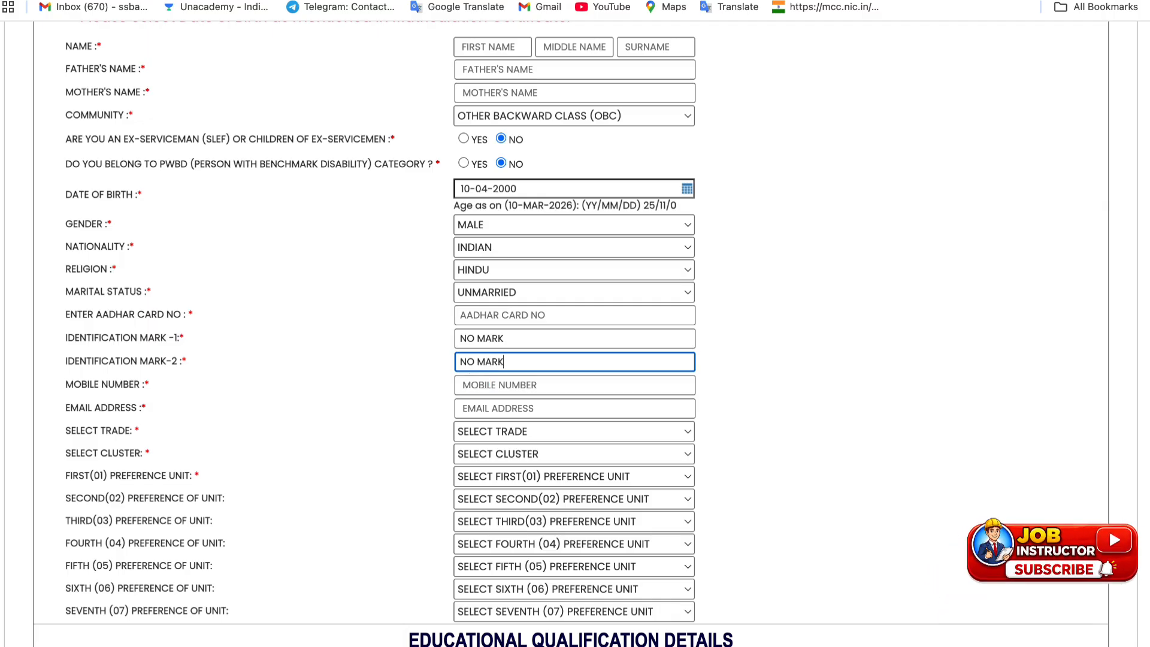
left_click(388, 341)
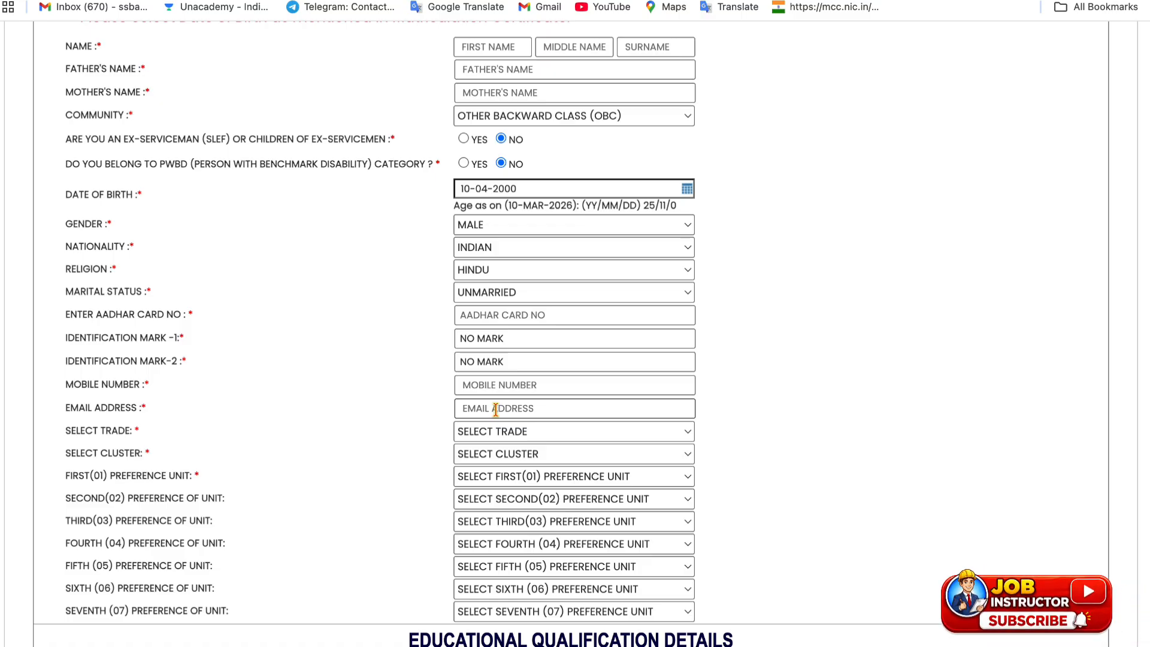
left_click(489, 435)
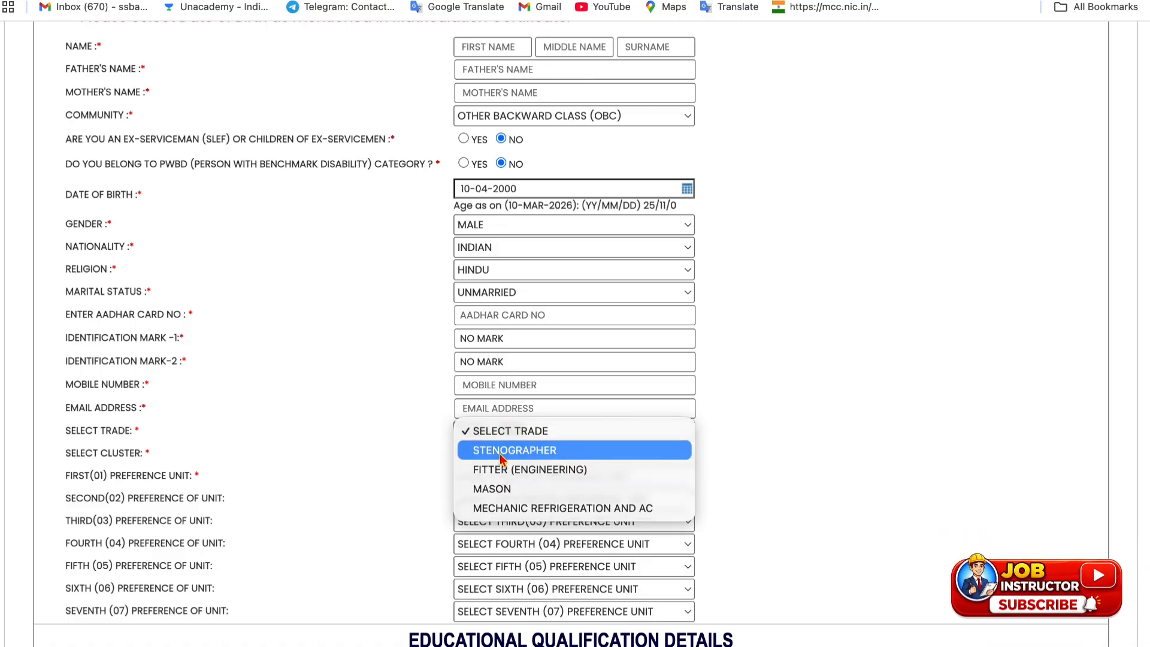
Set trade to Mechanic Refrigeration and AC and cluster to Solapur Cluster
left_click(502, 457)
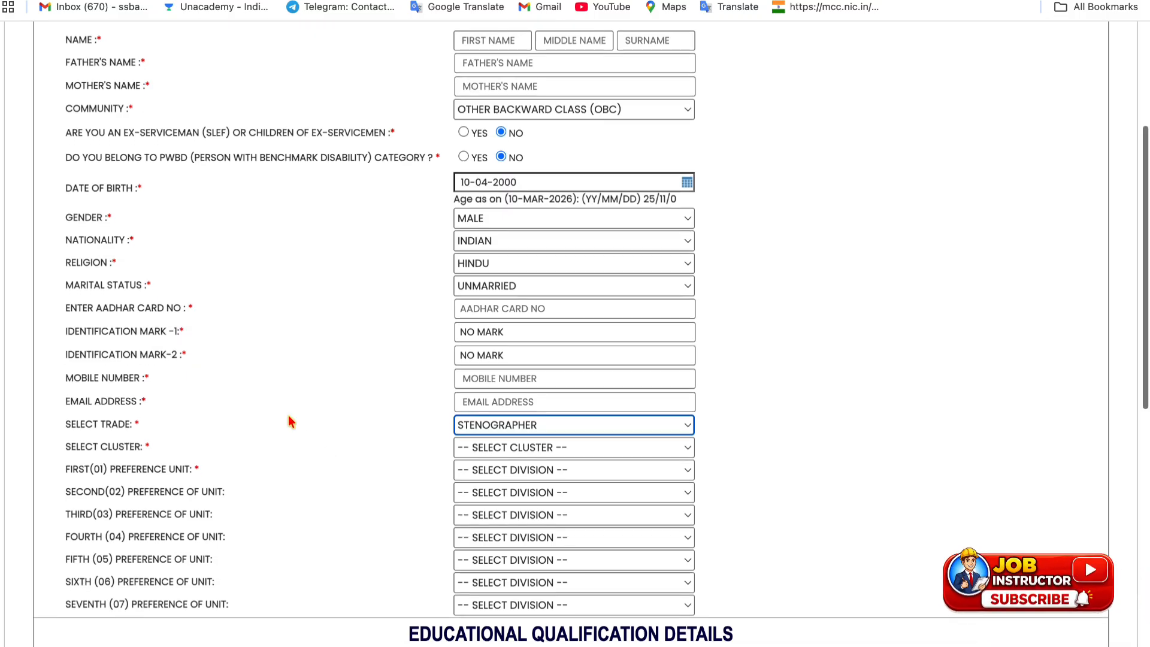
scroll(289, 415, "down", 2)
left_click(476, 354)
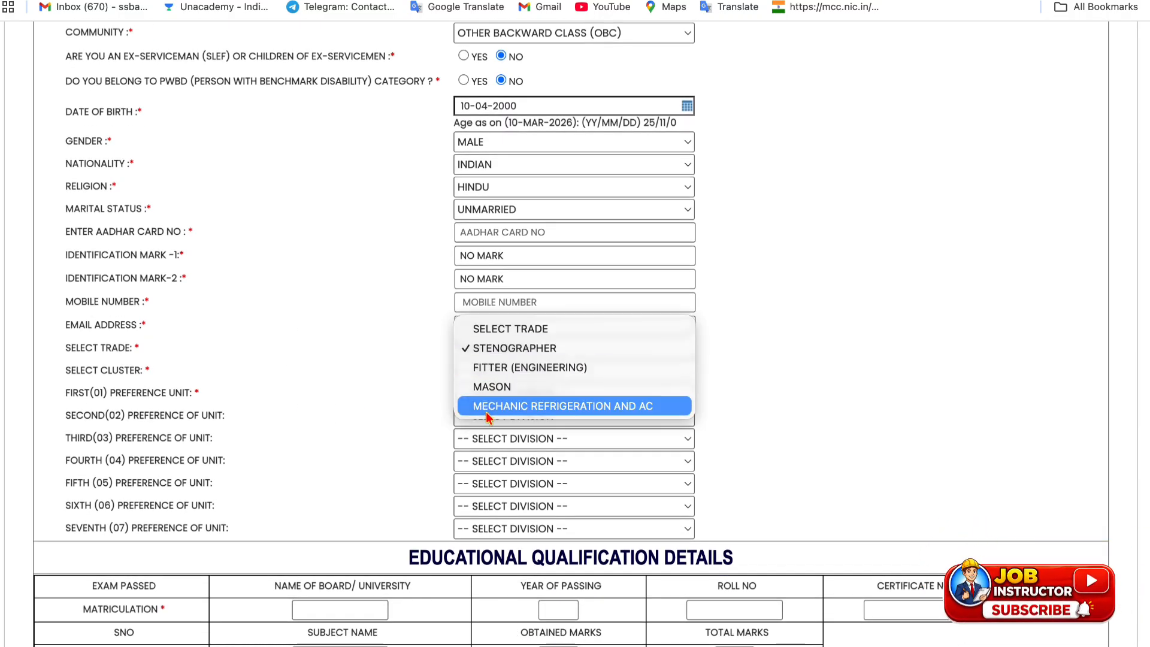
key("Escape")
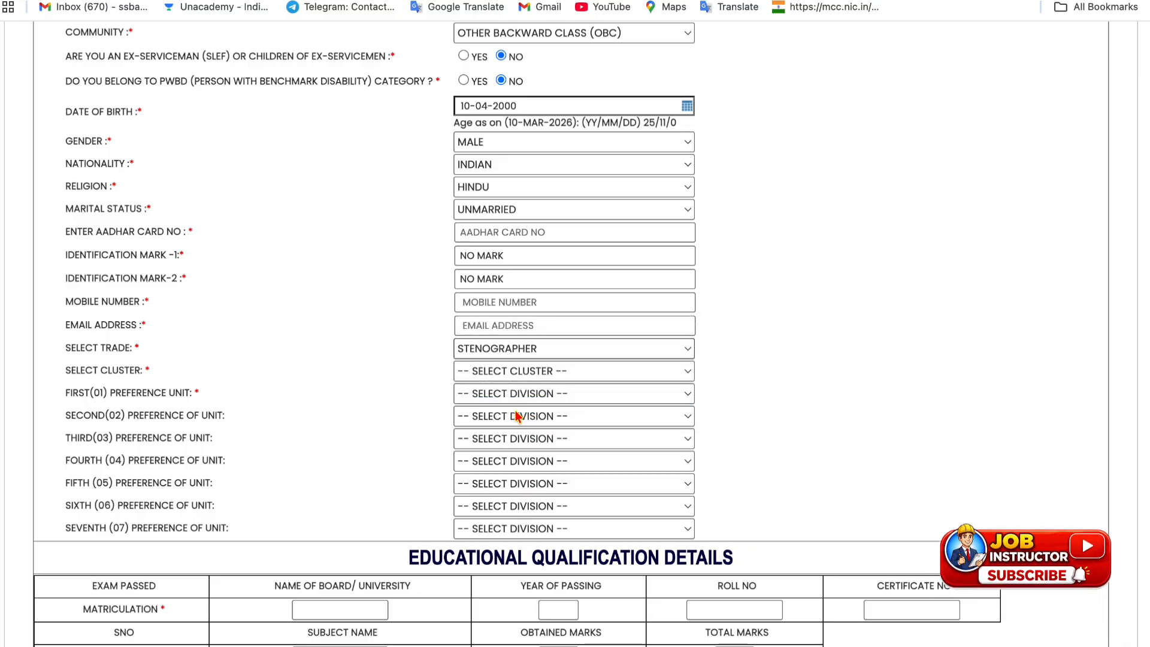
left_click(479, 367)
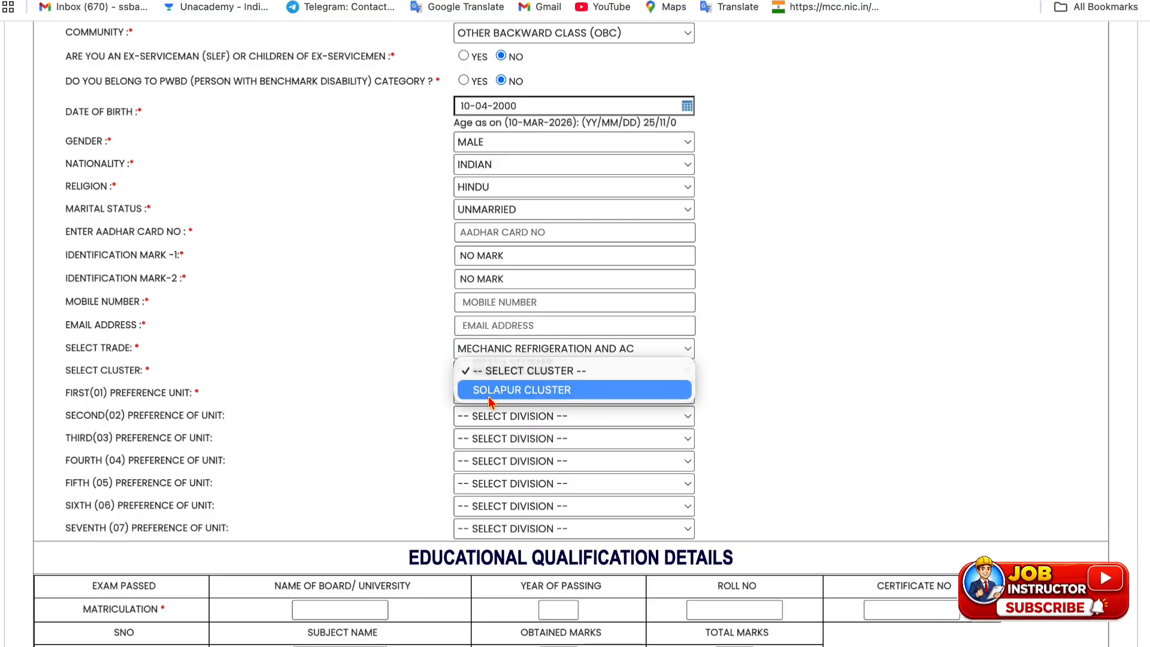
left_click(401, 414)
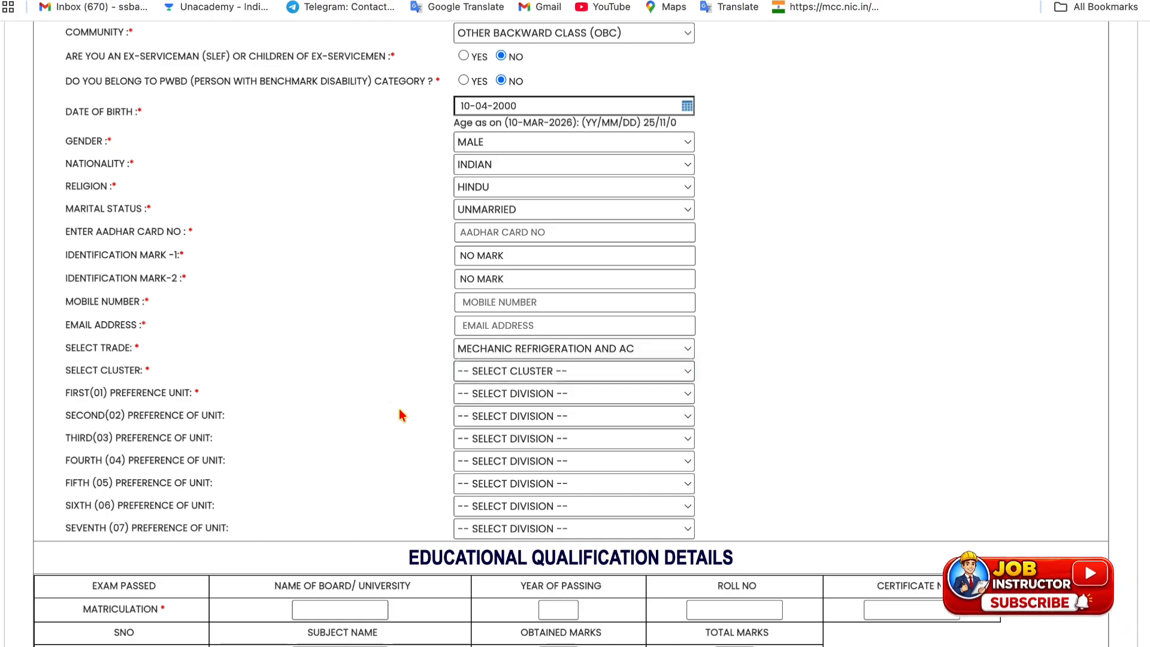
left_click(513, 352)
left_click(406, 414)
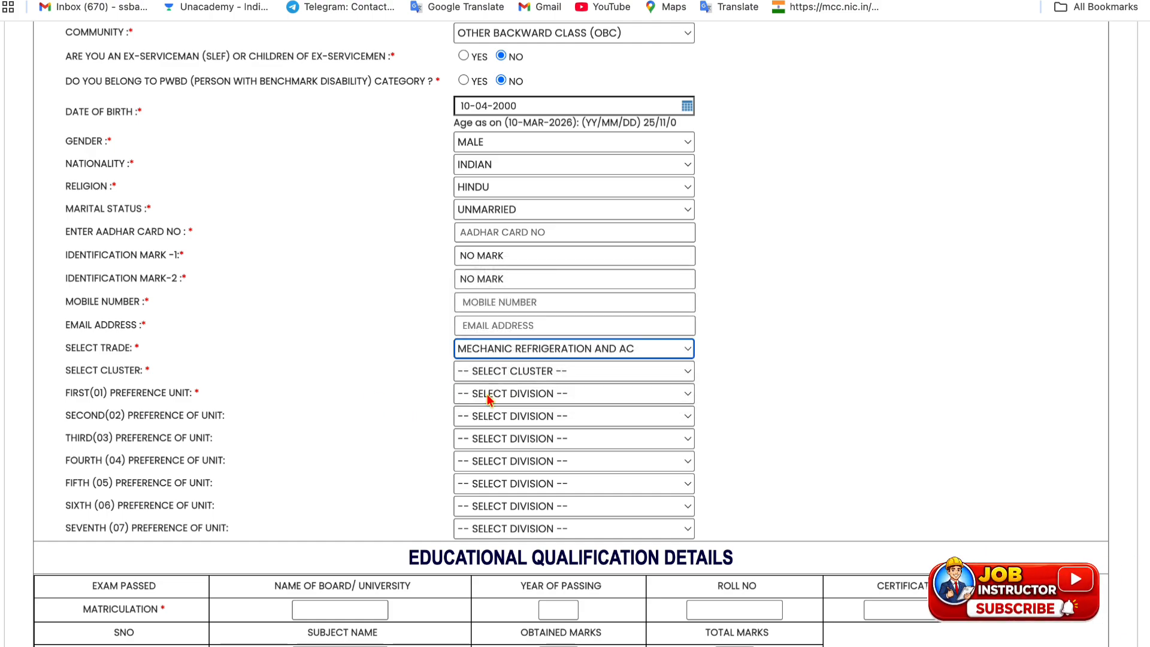
left_click(488, 381)
left_click(486, 393)
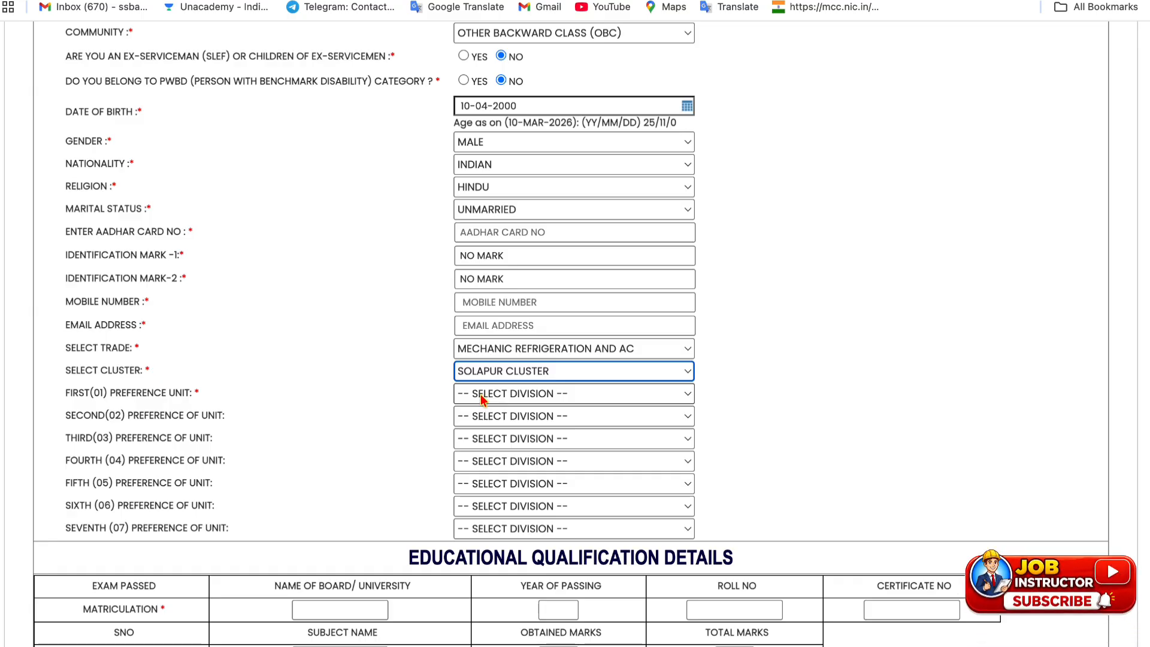
Choose Solapur Division as first preference unit, leaving second to fourth preferences unset
left_click(482, 398)
left_click(486, 411)
left_click(483, 418)
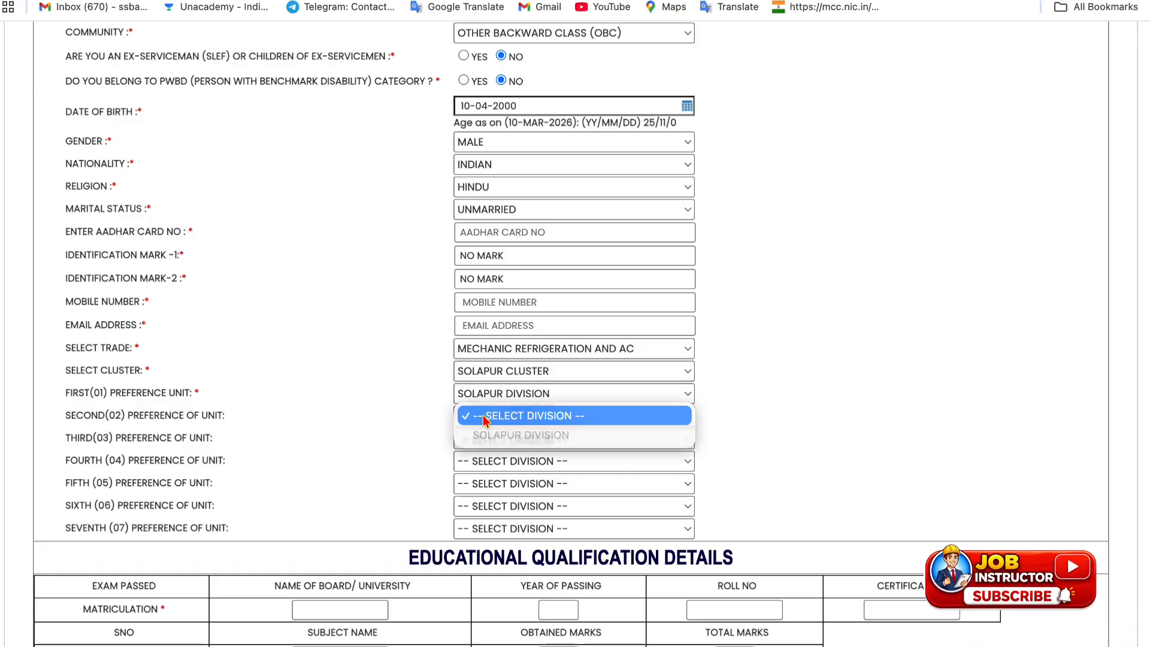
left_click(428, 430)
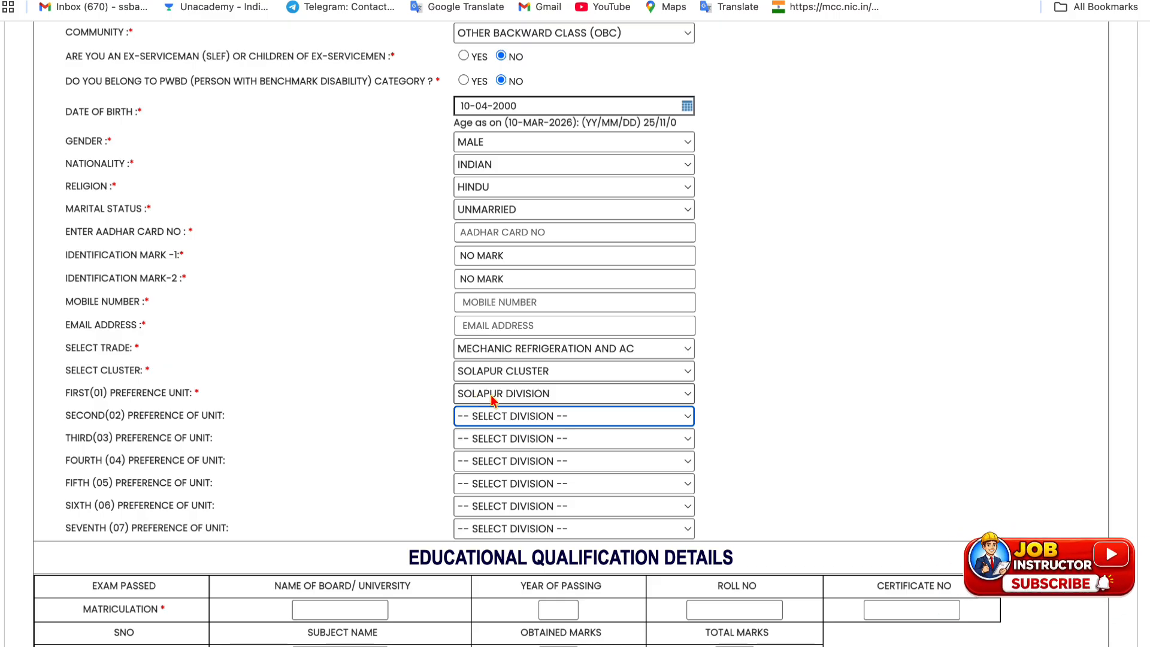
left_click(477, 423)
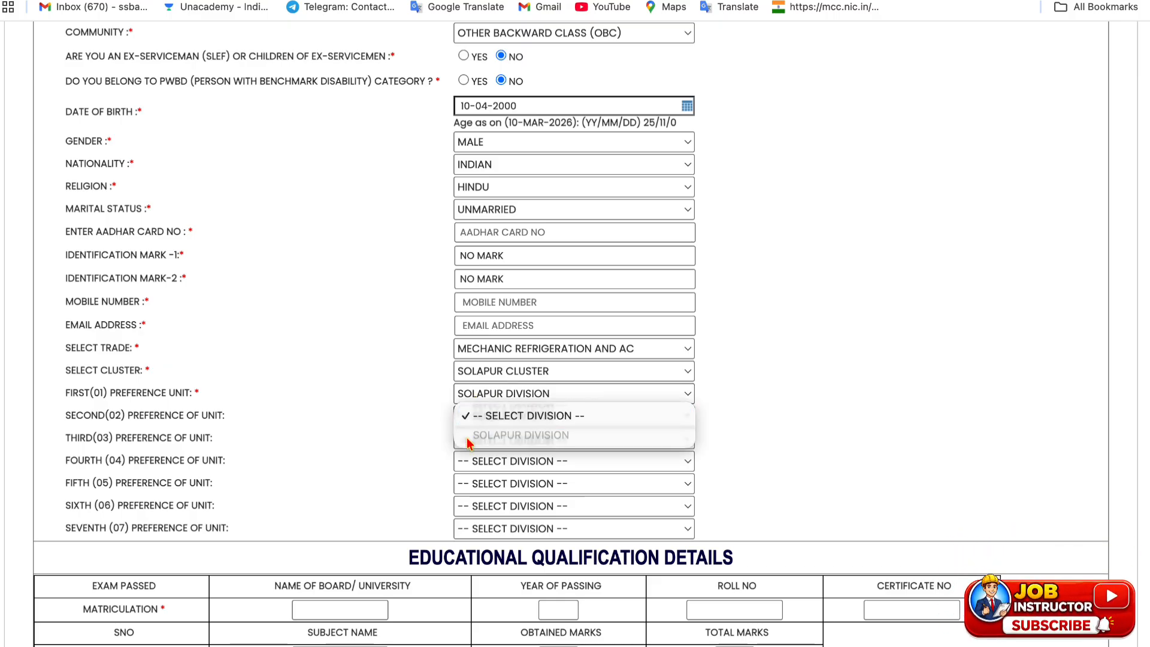
left_click(428, 442)
left_click(484, 441)
left_click(442, 467)
left_click(467, 470)
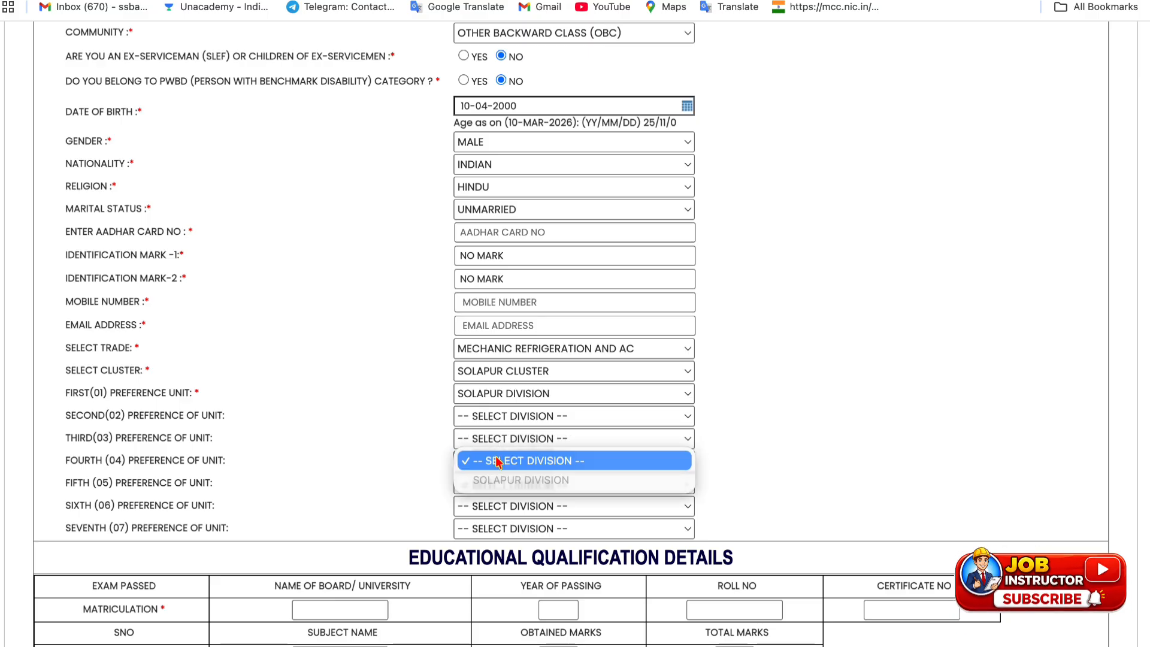
left_click(439, 467)
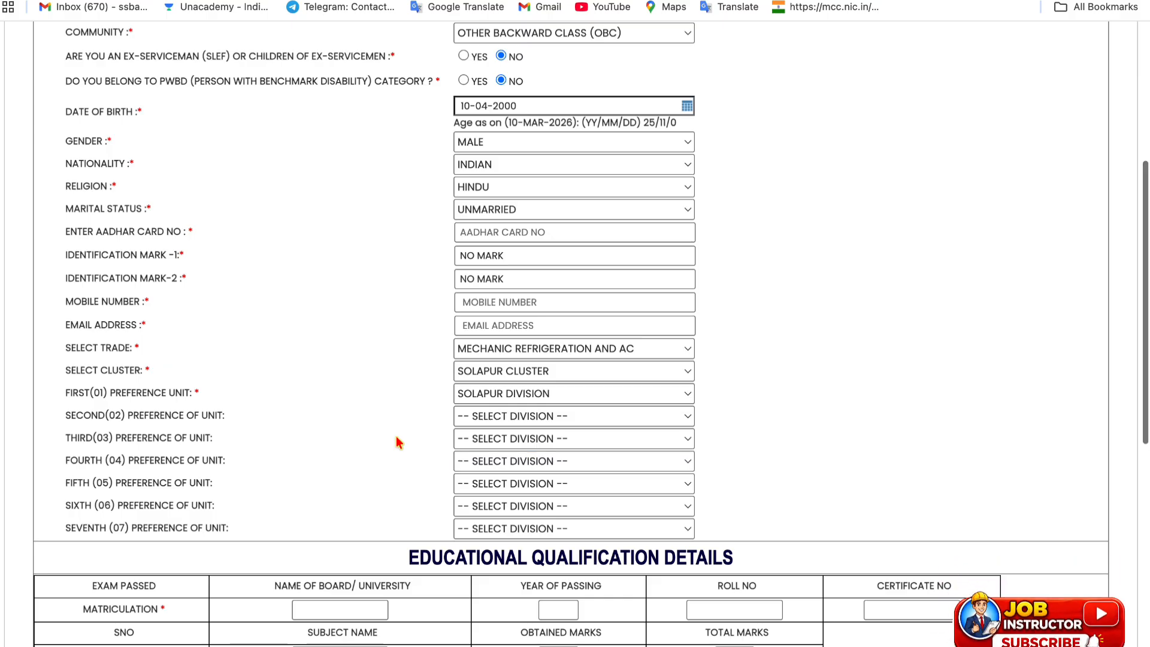
Recheck the other preference lists and keep Solapur Division as the only preference
scroll(398, 442, "down", 3)
left_click(506, 257)
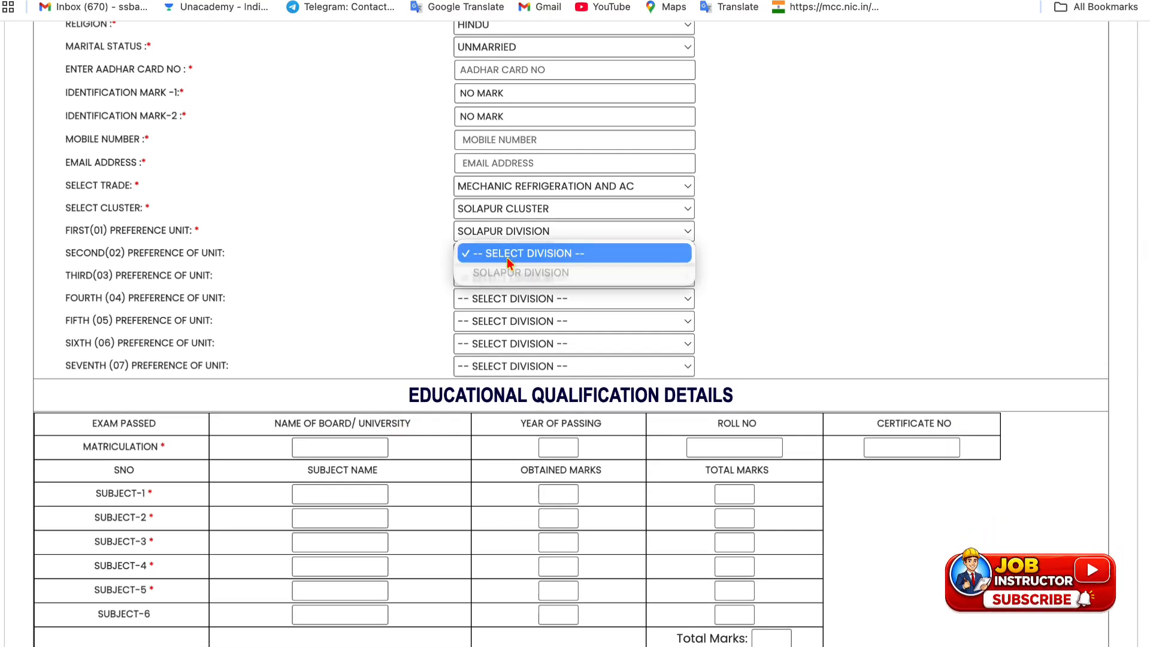
left_click(457, 252)
left_click(461, 278)
left_click(402, 289)
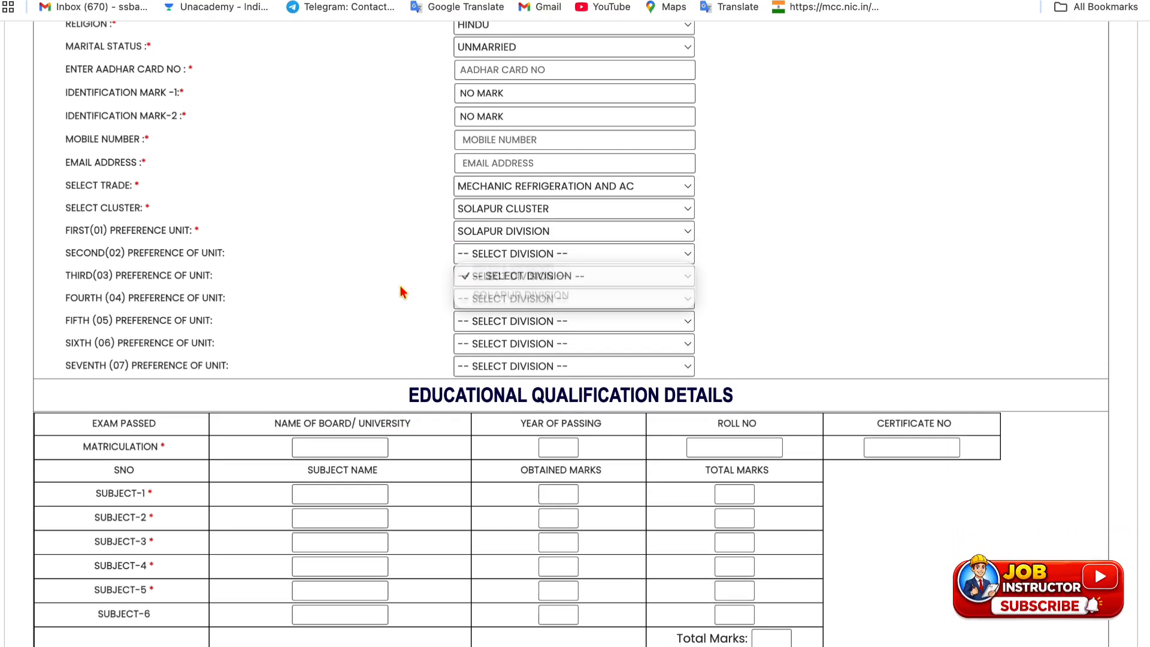
left_click(486, 280)
left_click(397, 302)
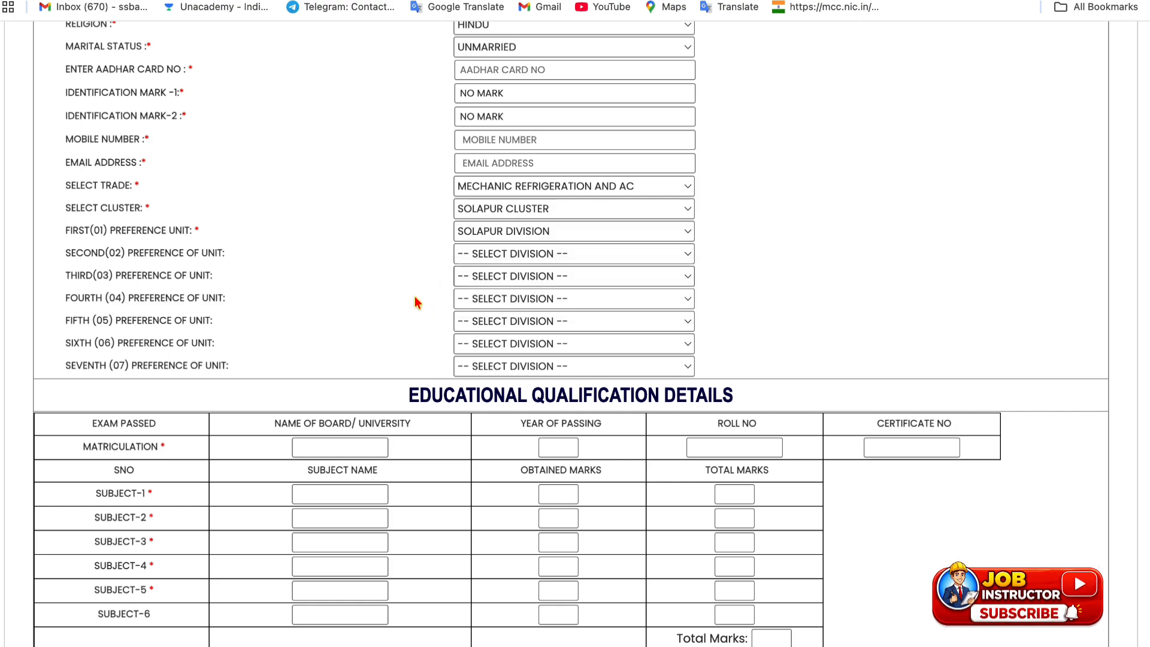
left_click(468, 236)
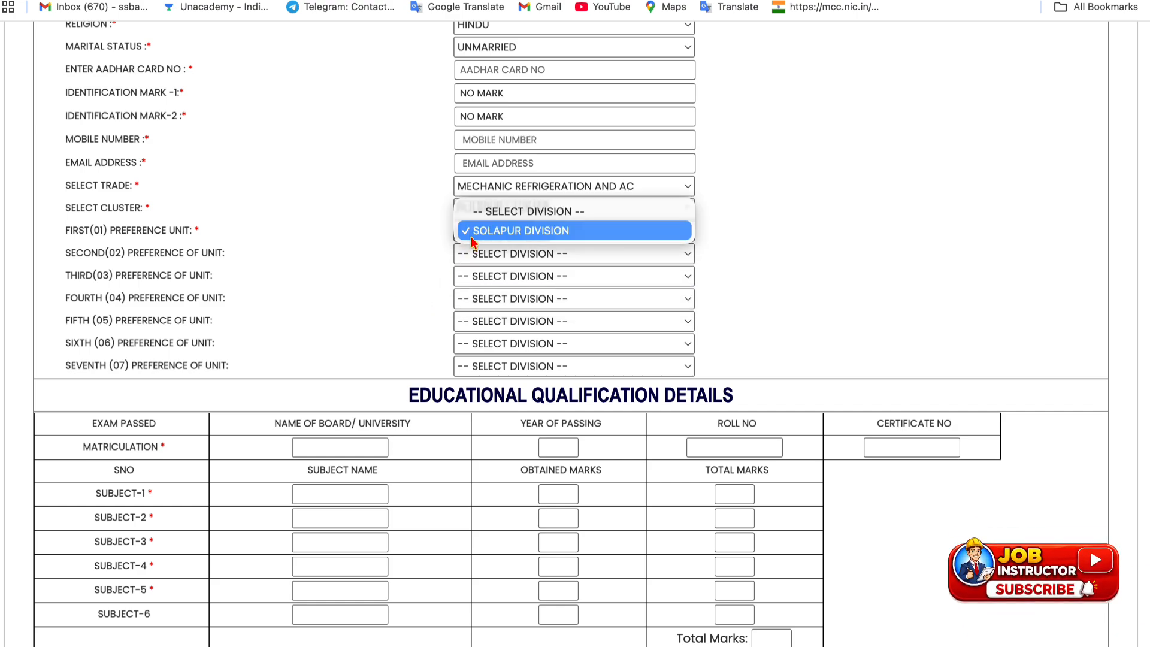
left_click(379, 264)
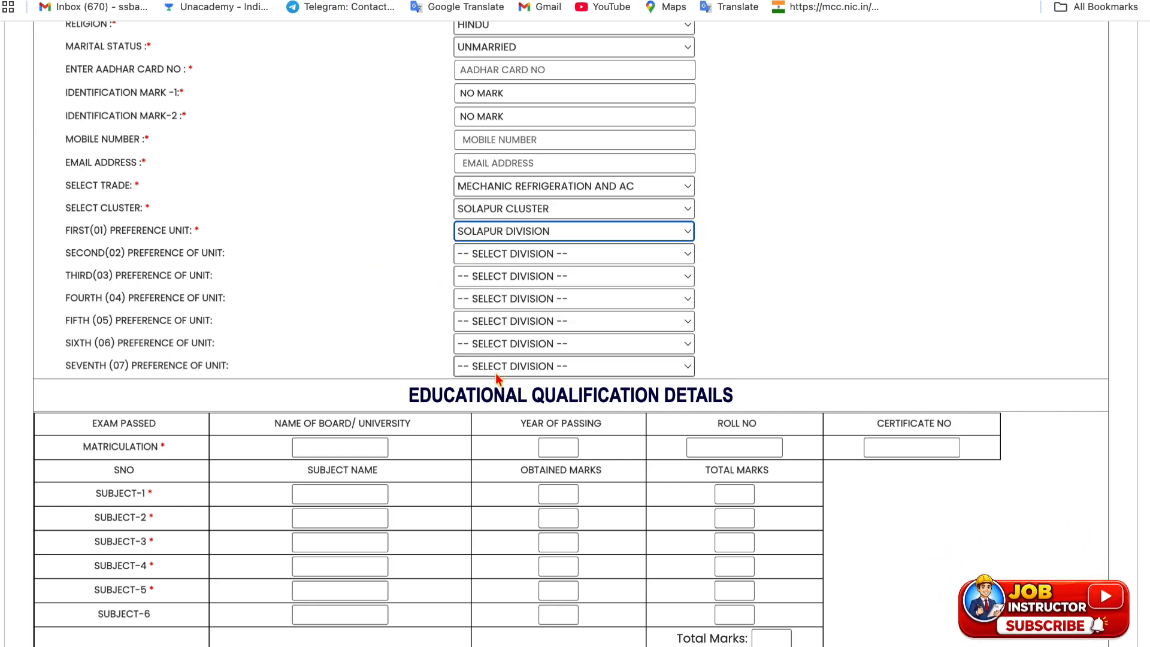
scroll(495, 373, "down", 2)
Enter matriculation board UP BOARD, passing year 2014, plus the roll number and certificate number
left_click(319, 317)
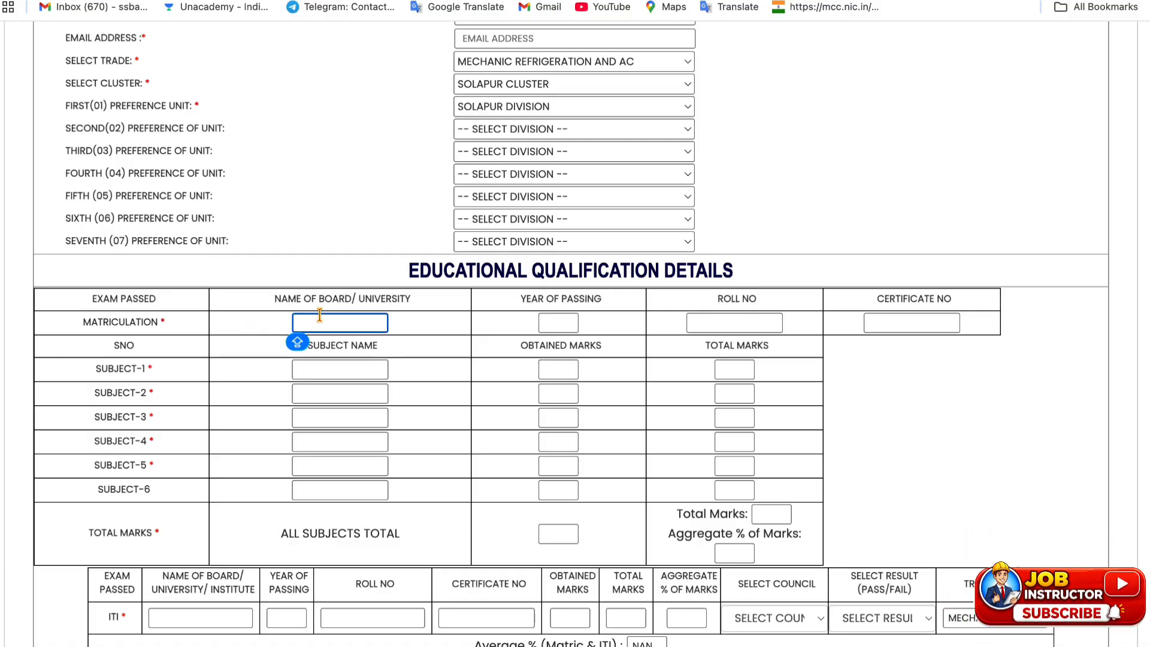
type("UP")
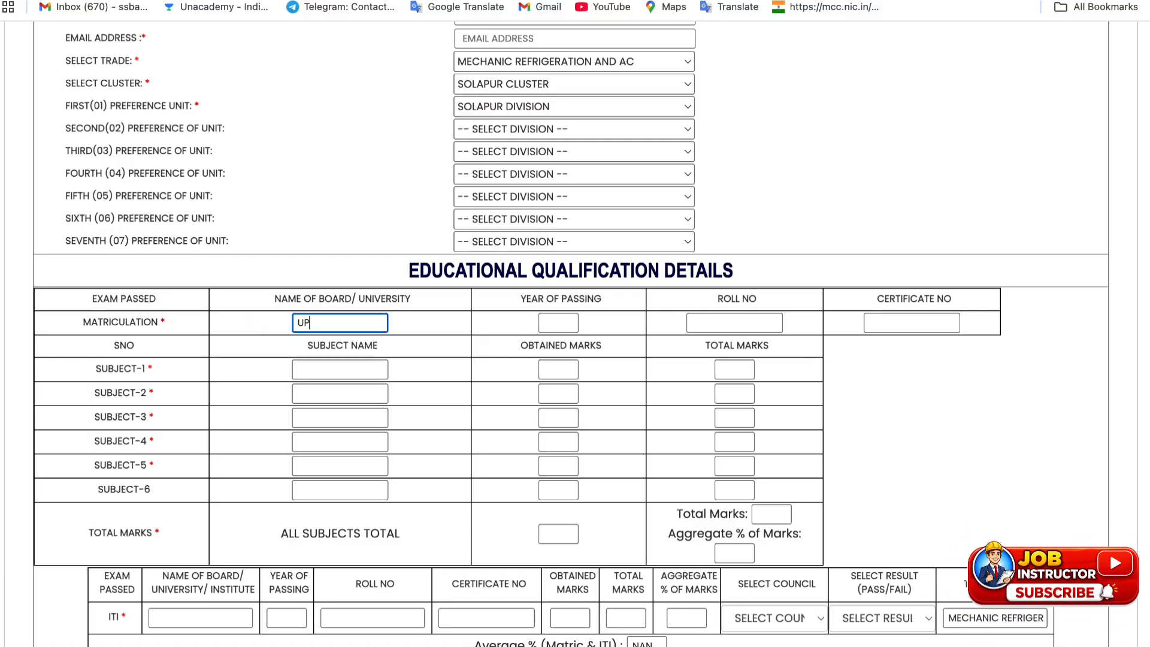
type(" BOARD")
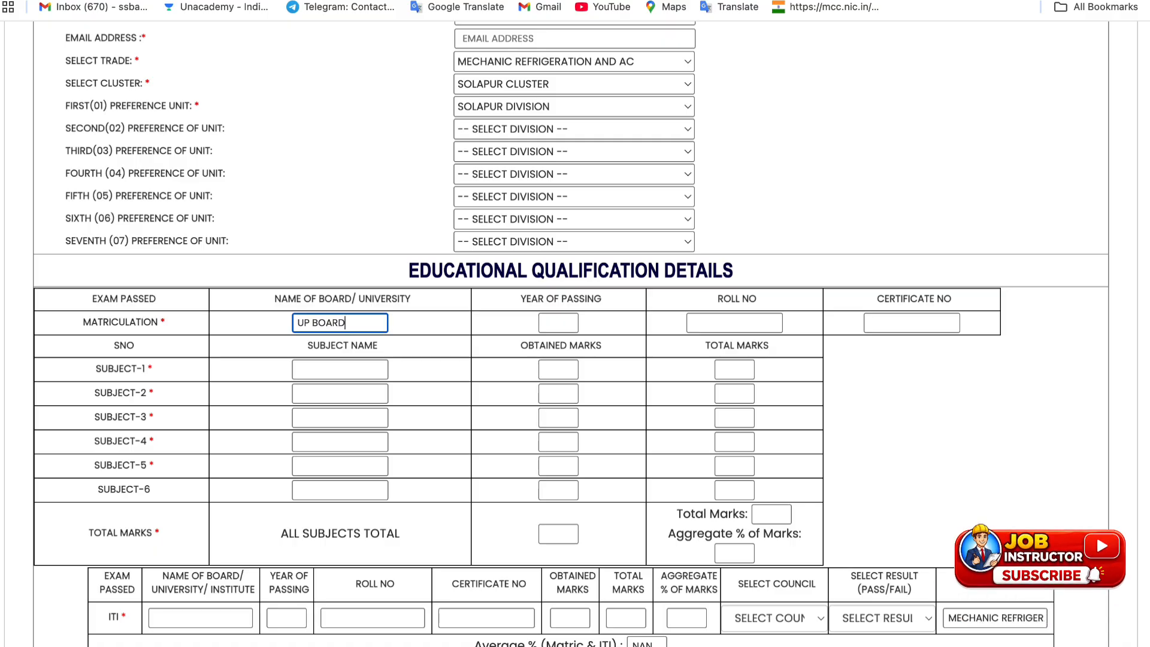
key("Tab")
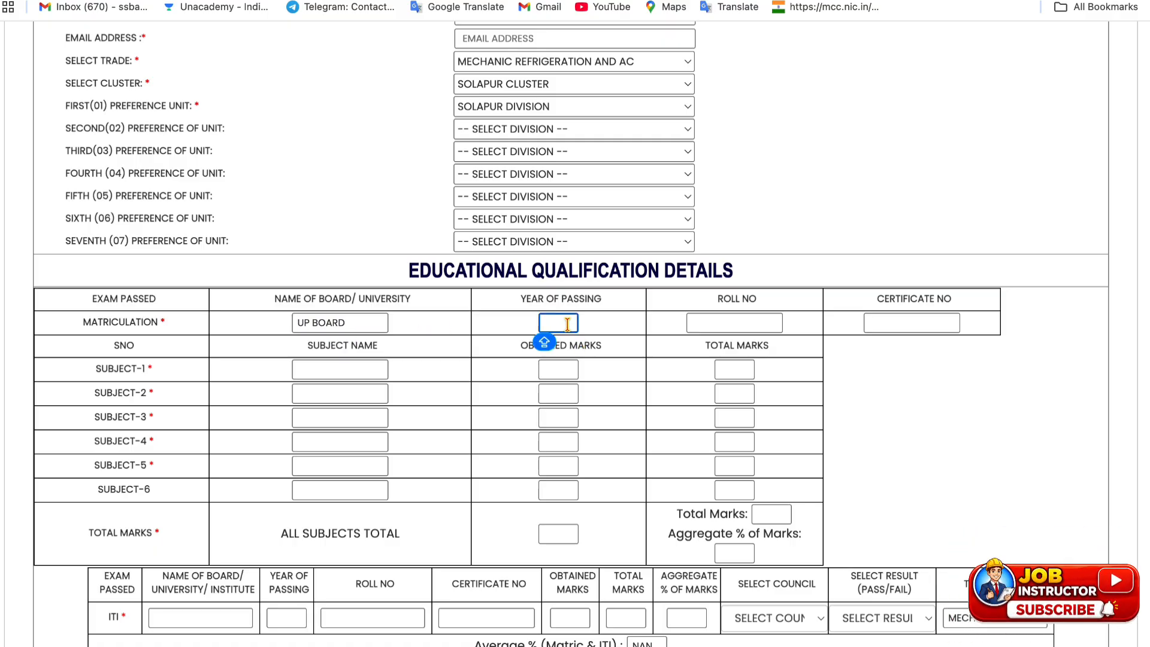
type("2014")
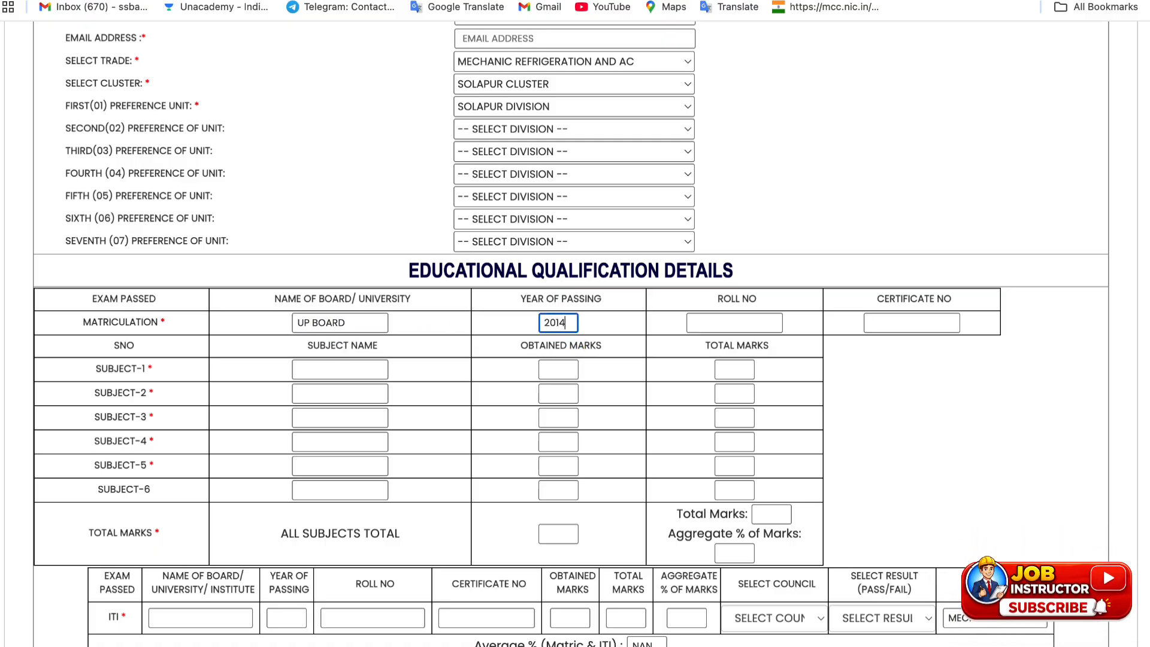
left_click(700, 316)
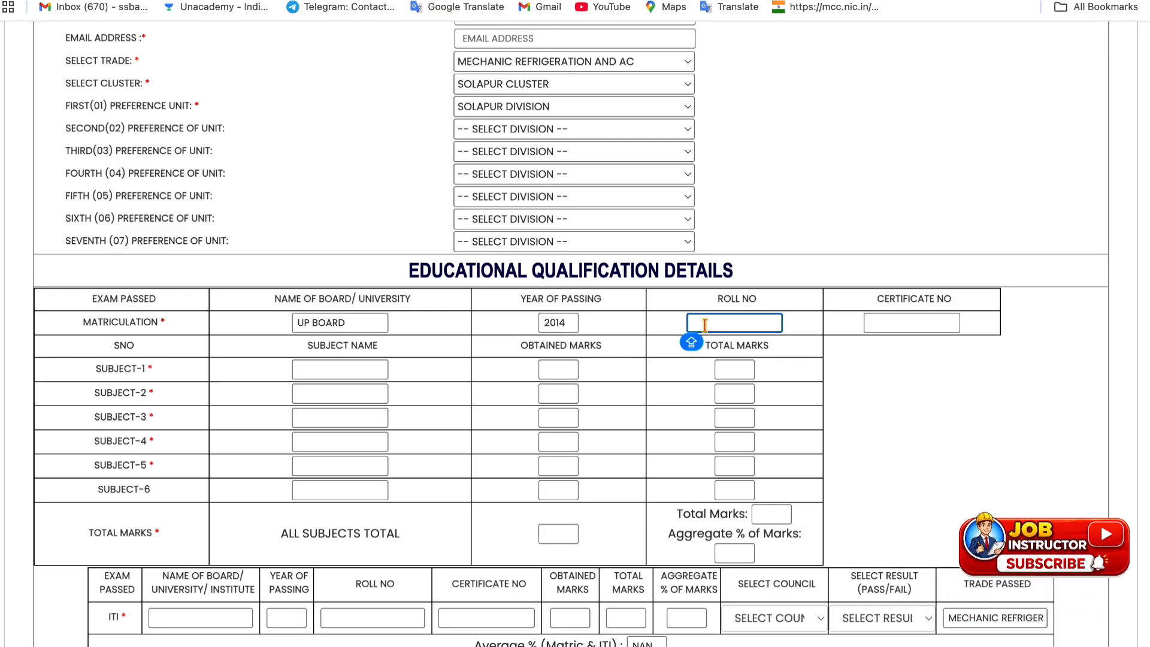
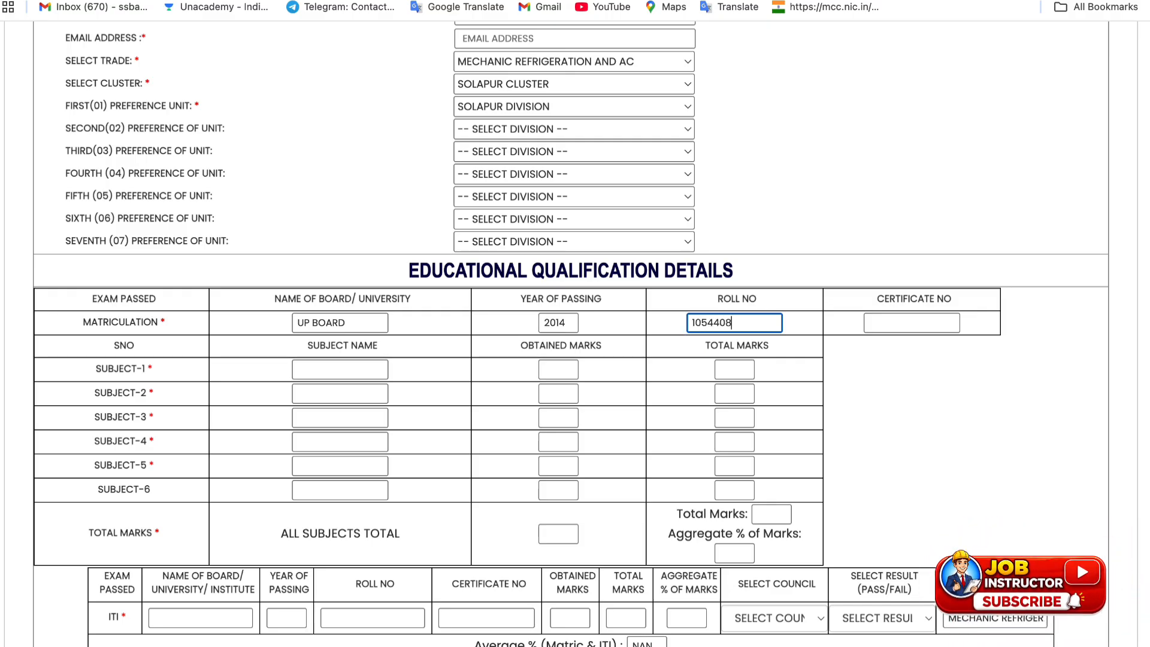
left_click(874, 323)
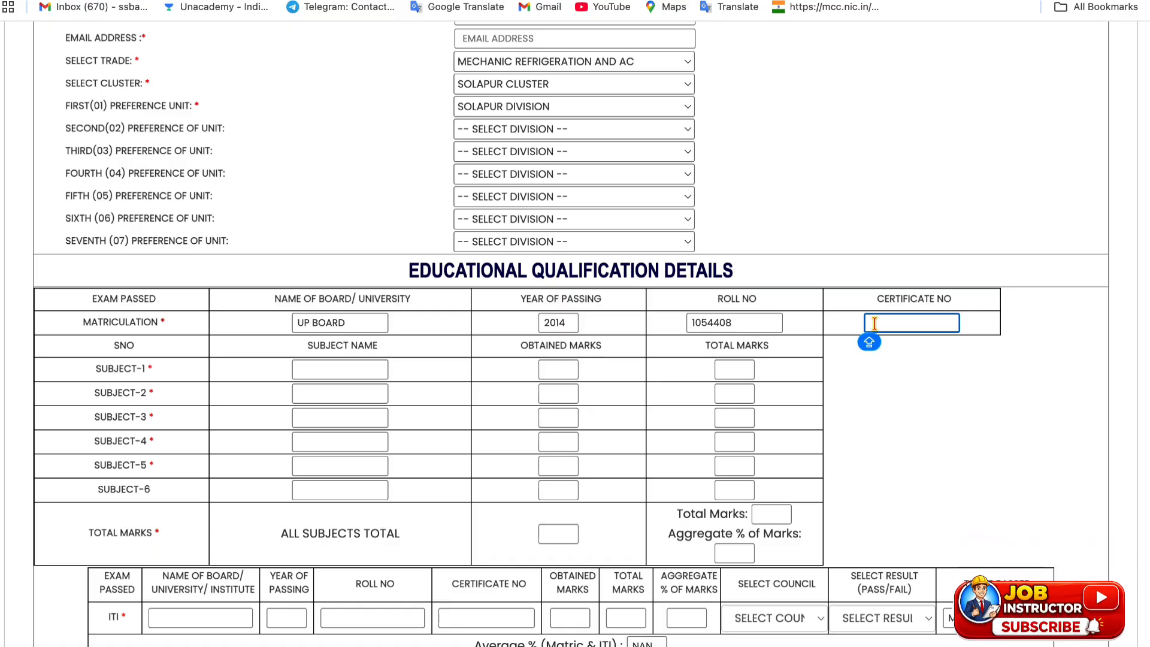
type("12")
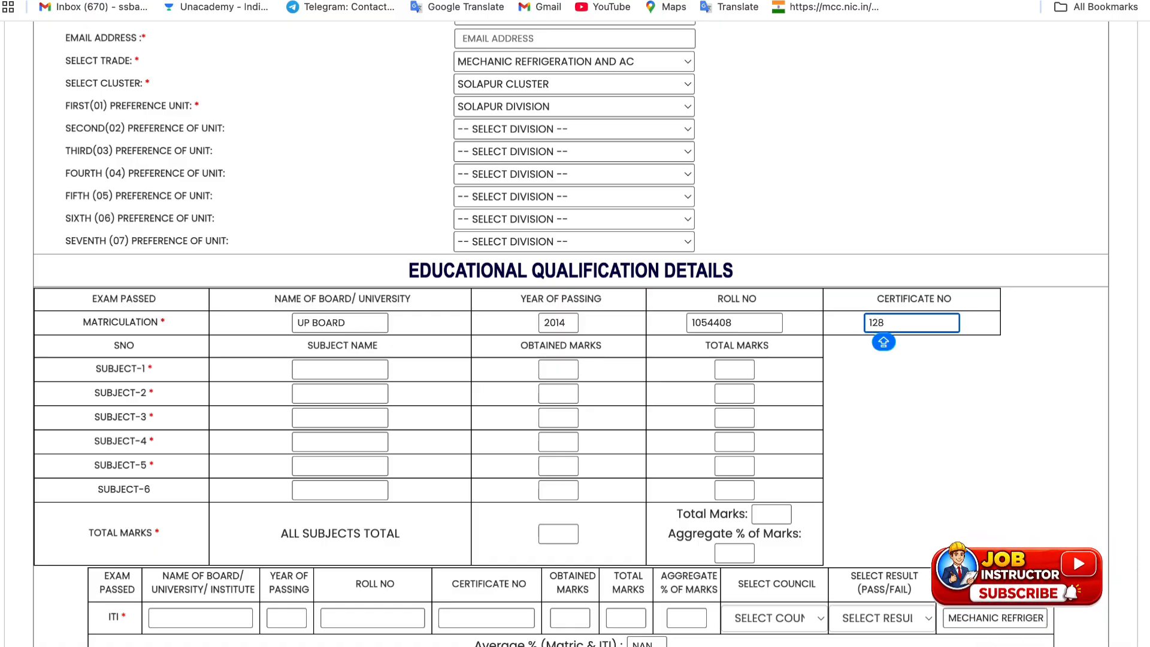
type("34567")
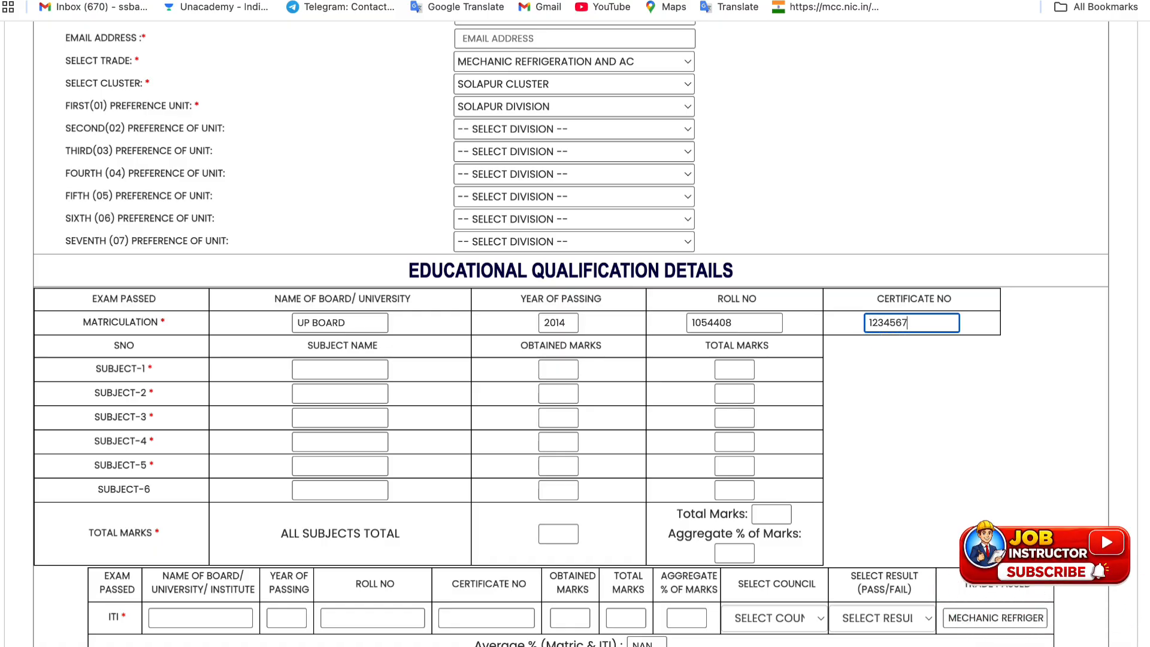
Begin the matriculation subject rows, giving the third subject total marks of 100
left_click(227, 355)
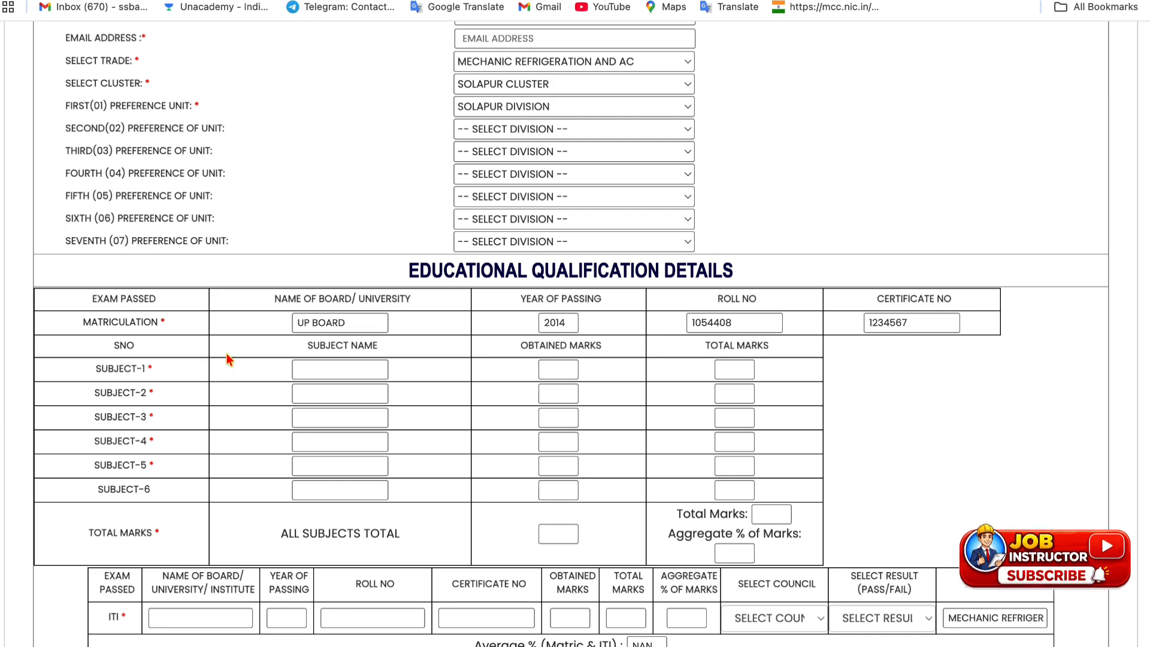
left_click(296, 370)
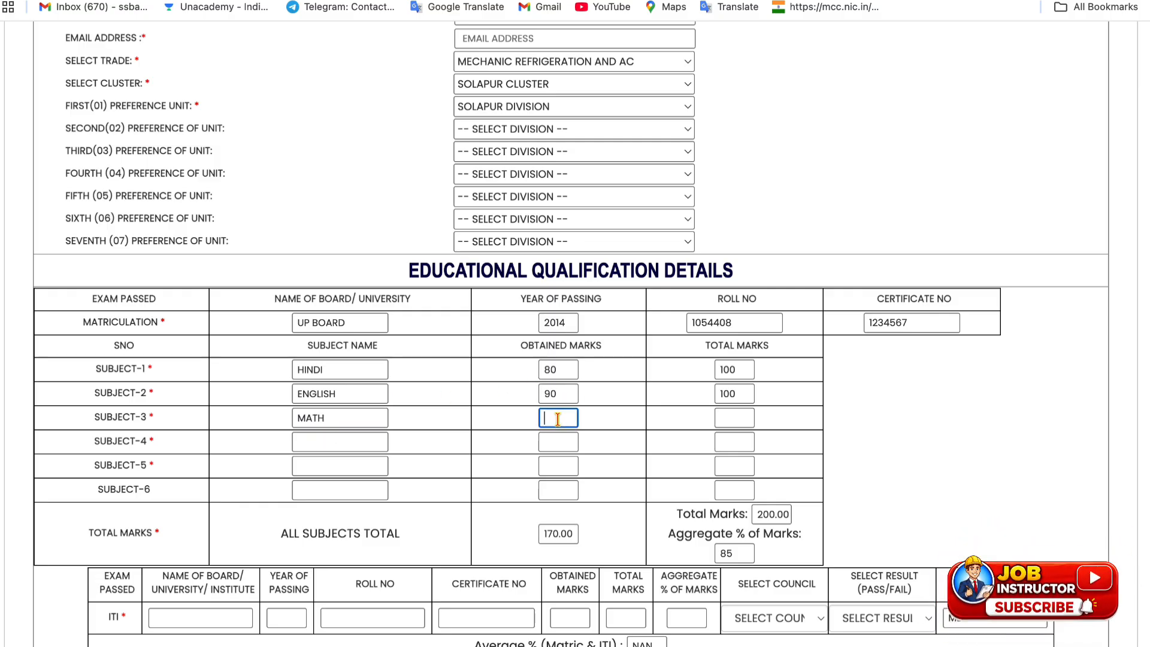
left_click(728, 416)
type("100")
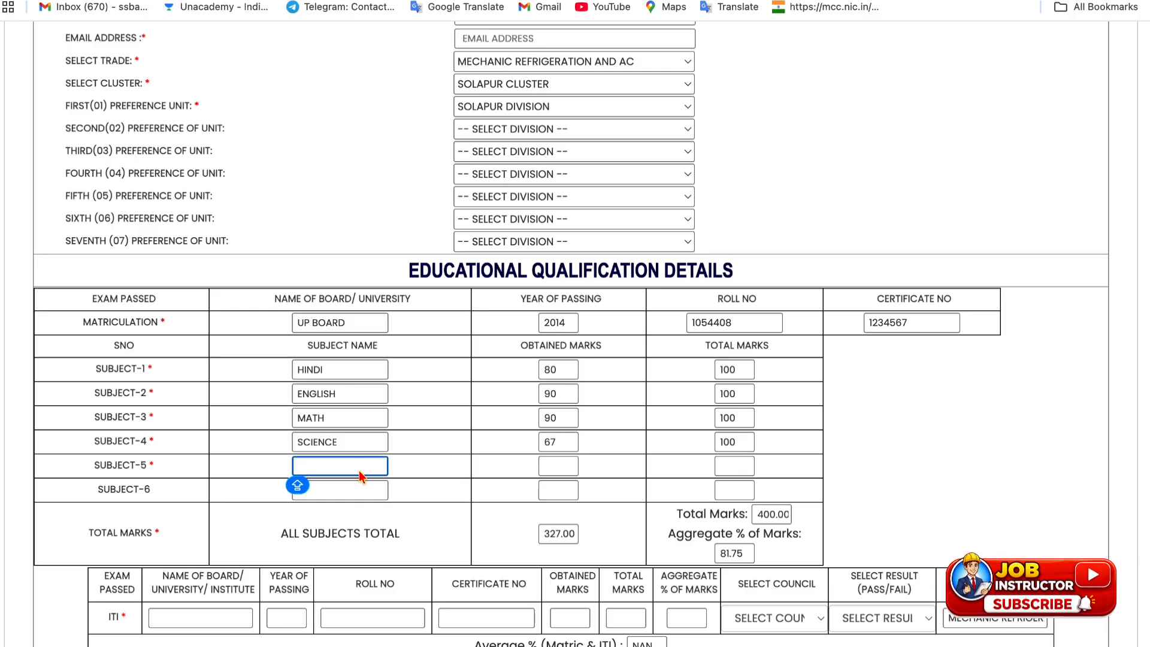
Add SOCIAL SCIENCE 78/100 and DRAWING 67/100, bringing the total to 472 of 600
type("SOCIAL")
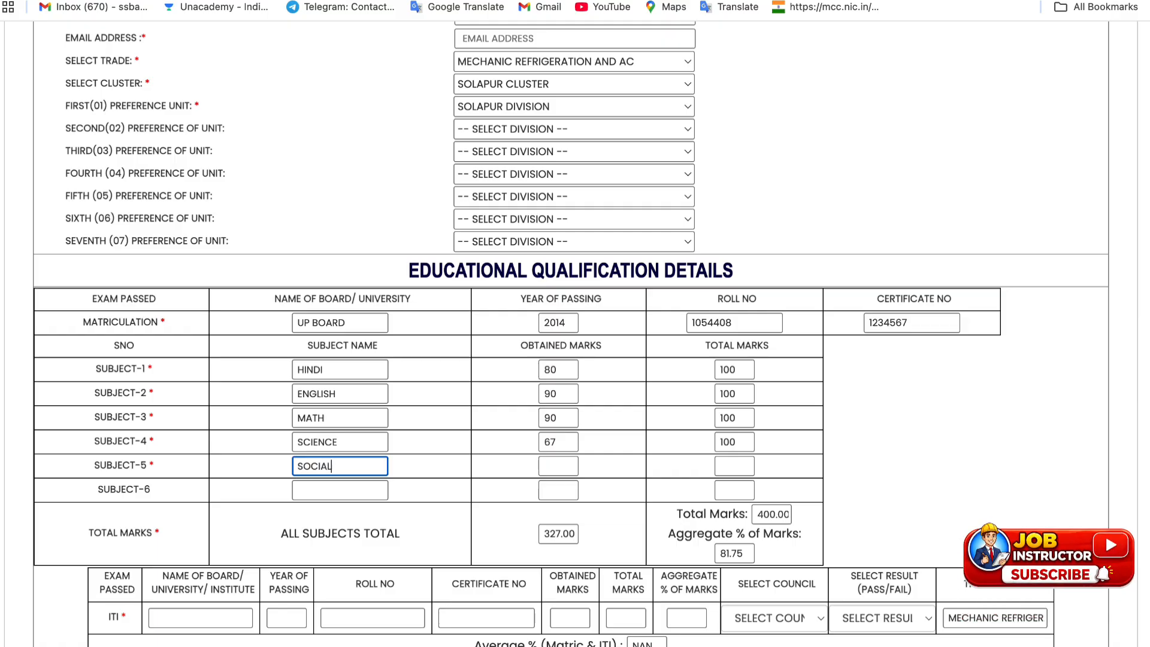
type(" SCIENCE")
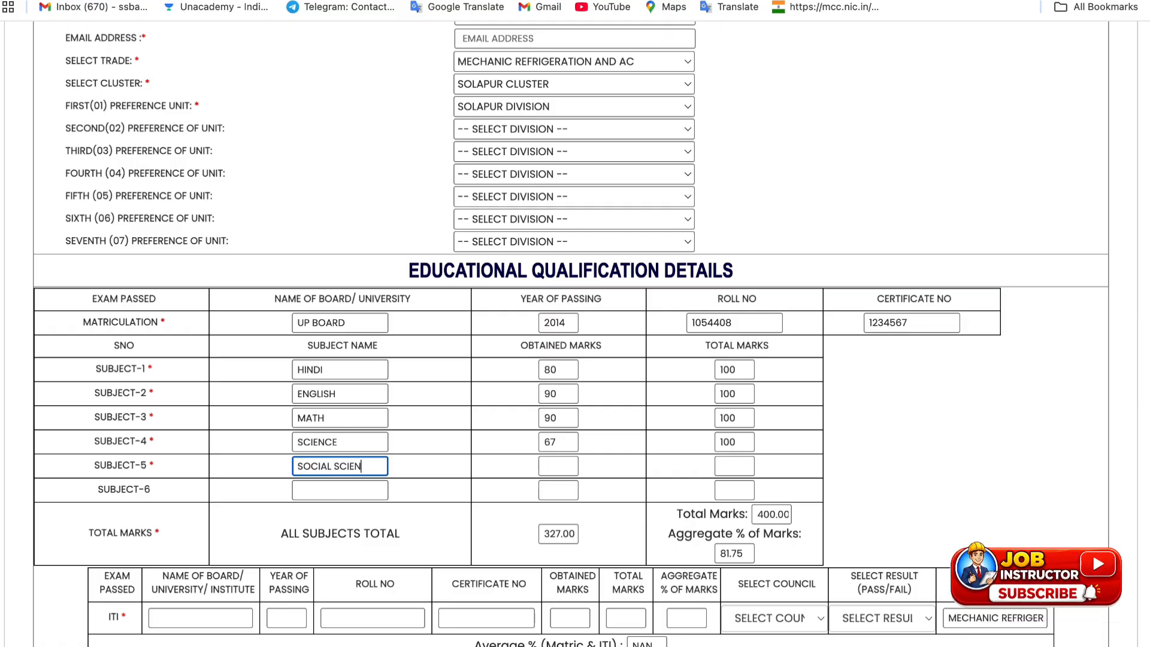
left_click(552, 465)
type("78")
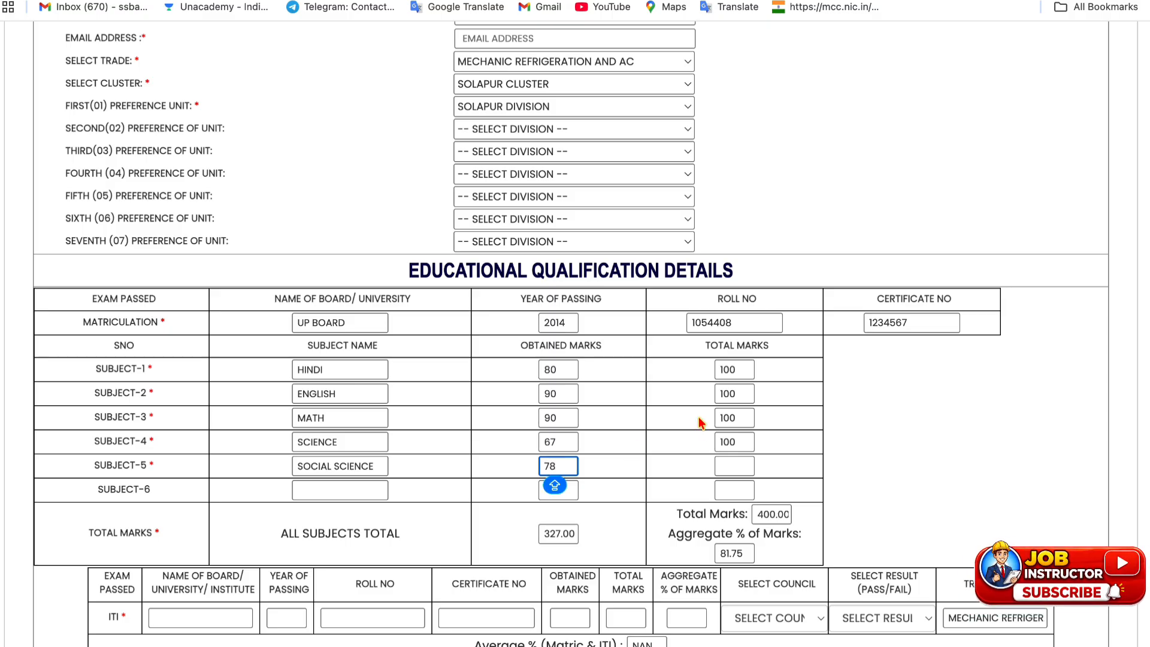
left_click(728, 467)
type("100")
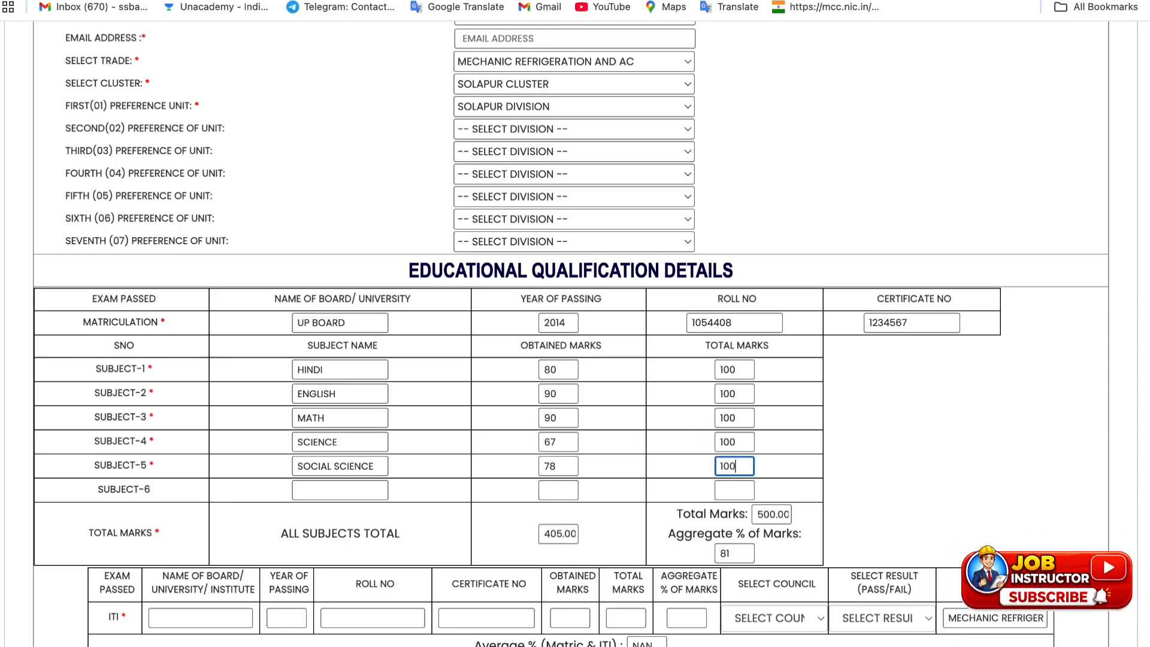
left_click(314, 488)
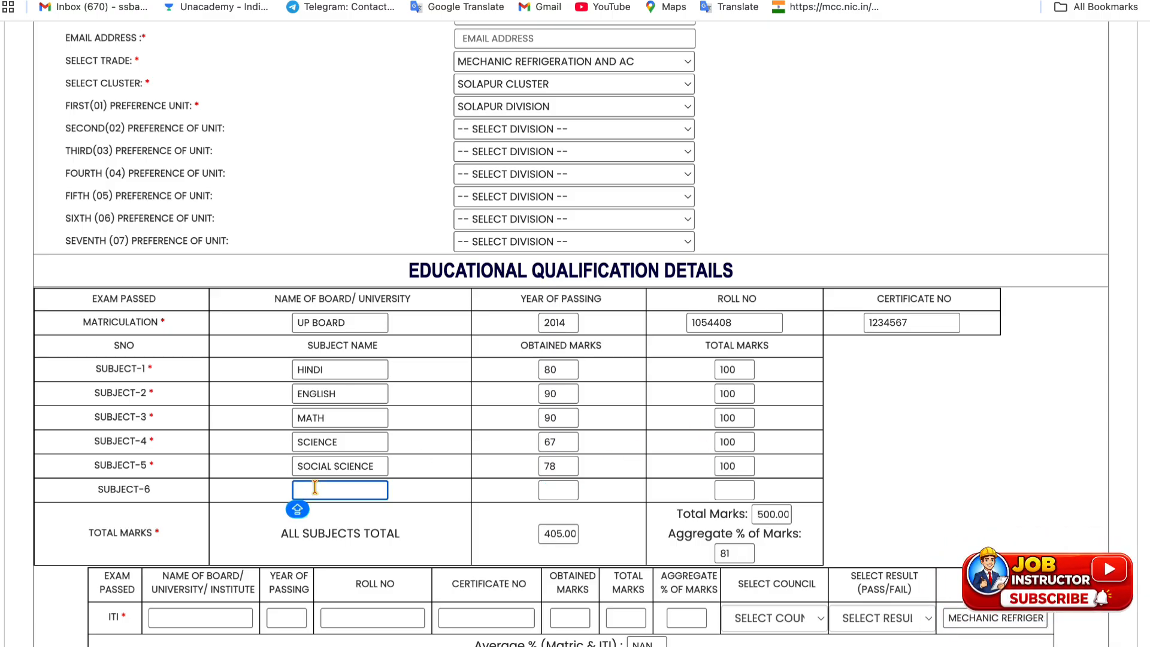
type("DRAWING")
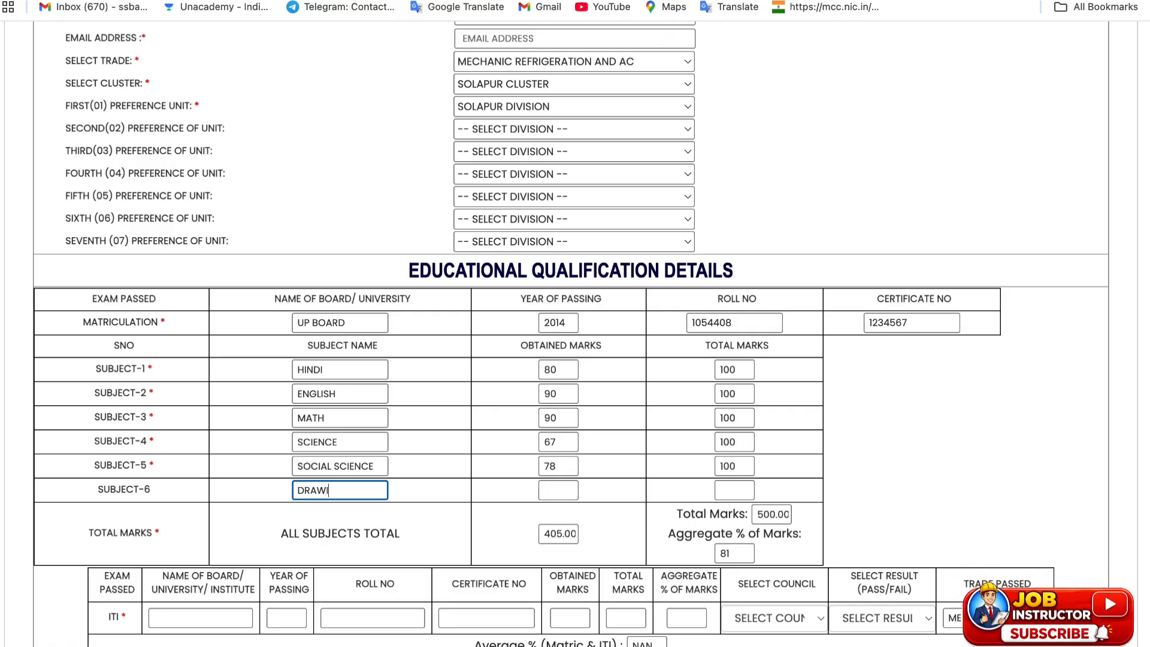
left_click(545, 493)
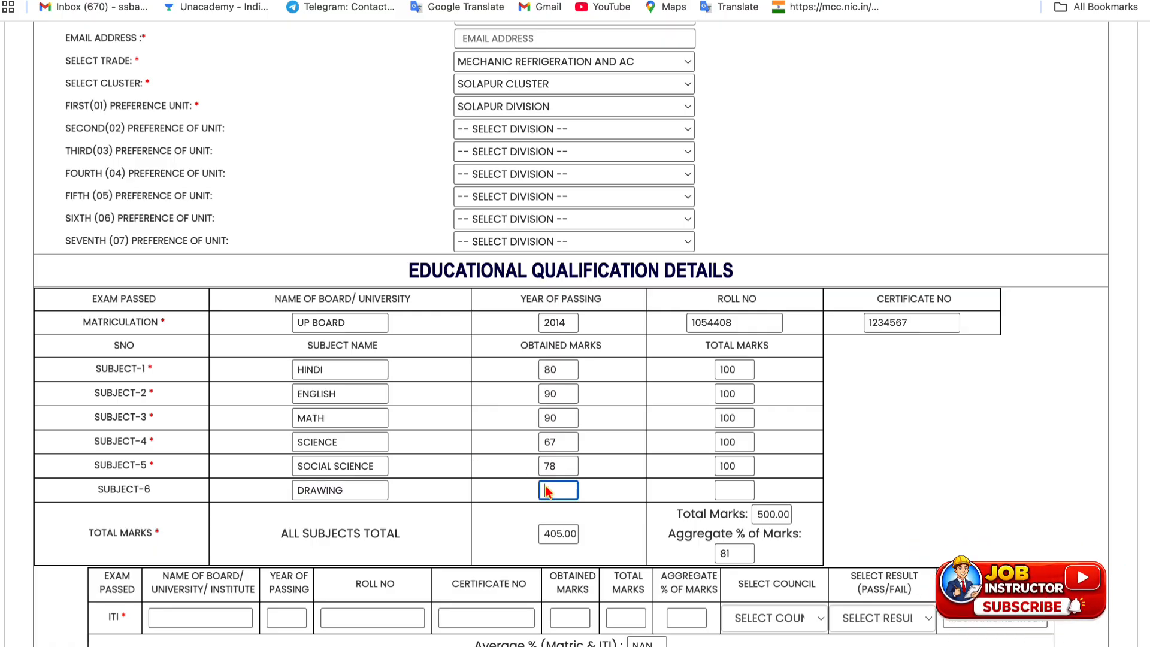
type("67")
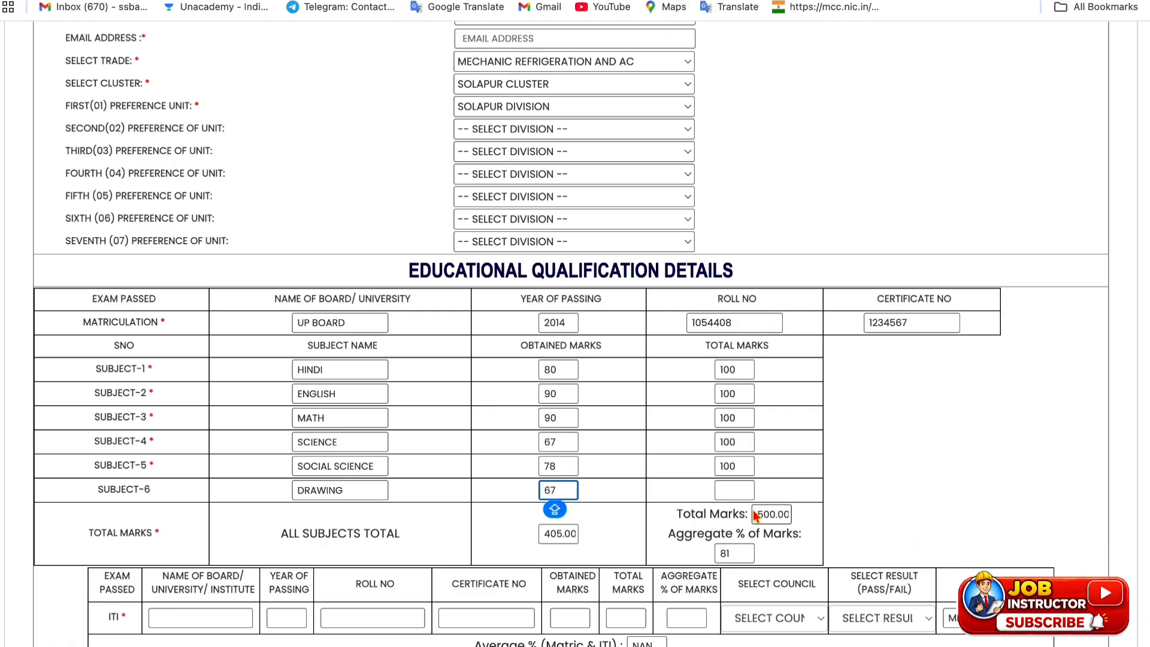
left_click(740, 493)
type("100")
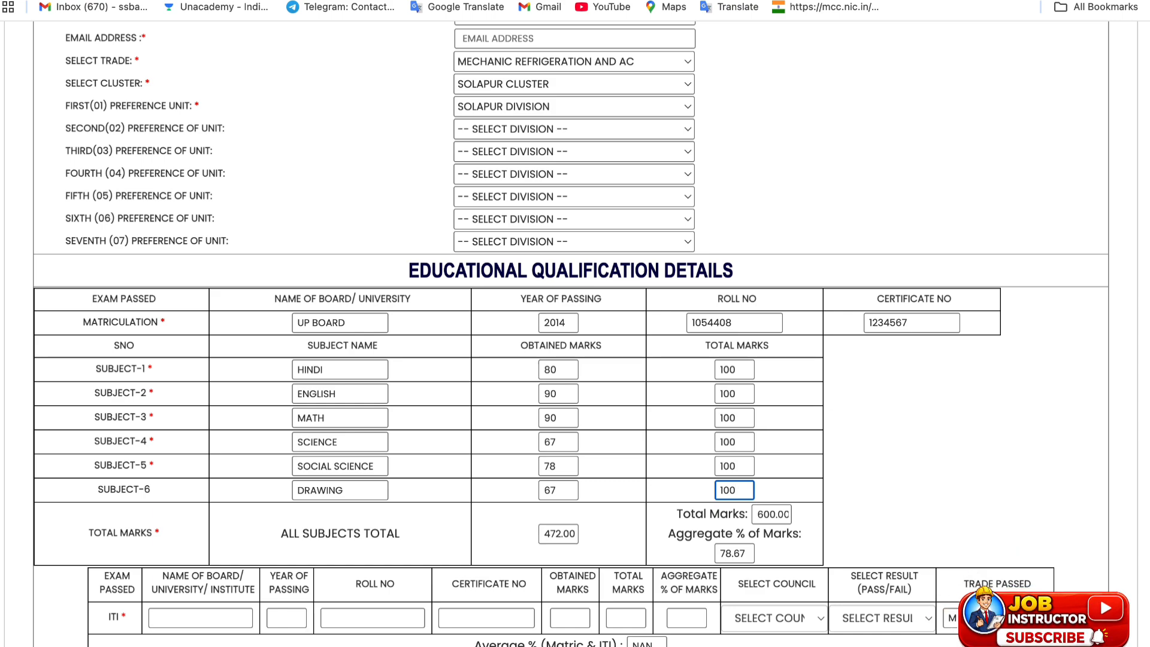
left_click(854, 472)
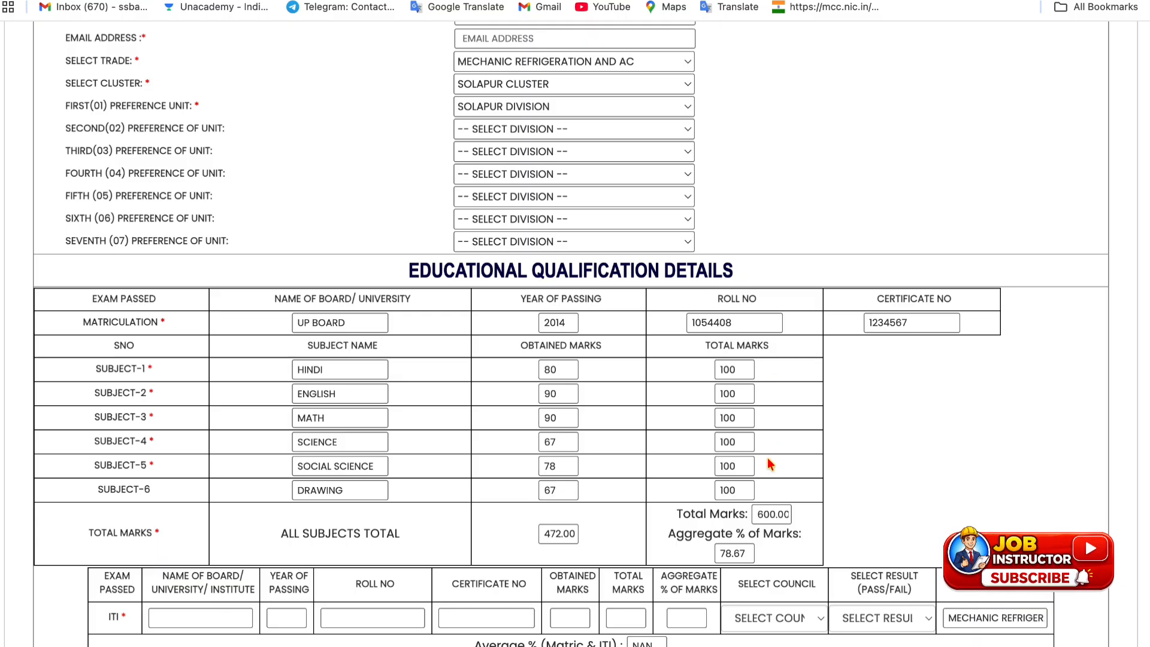
Enter ITI marks of 500 out of 700 so the aggregate calculates
scroll(695, 443, "down", 3)
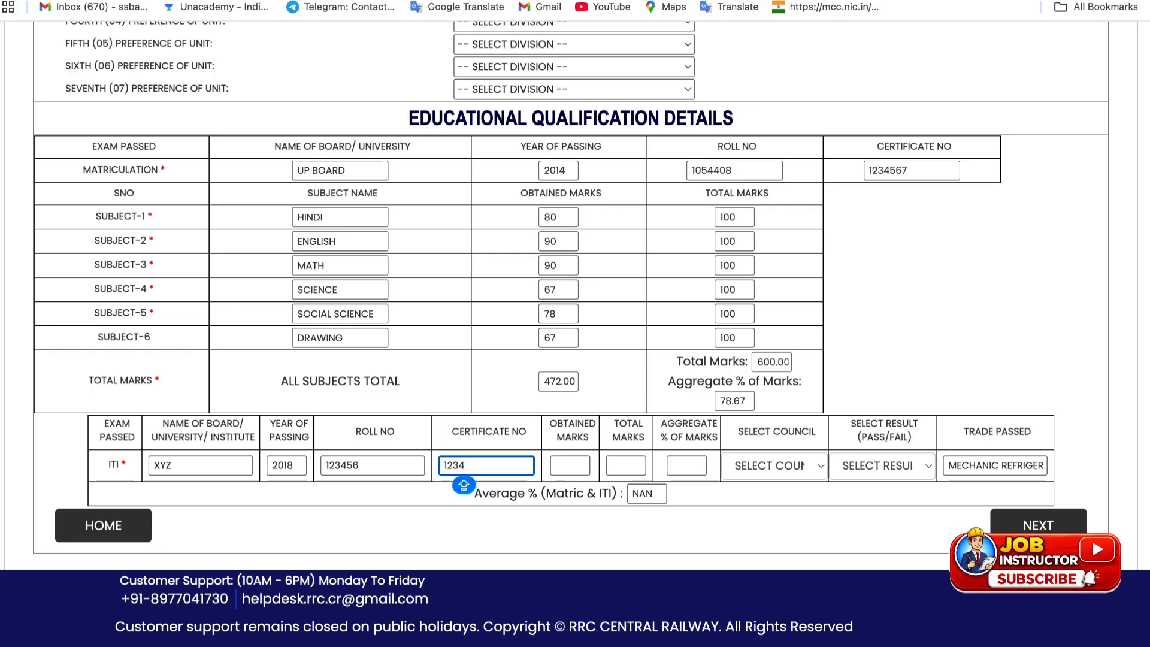
left_click(567, 473)
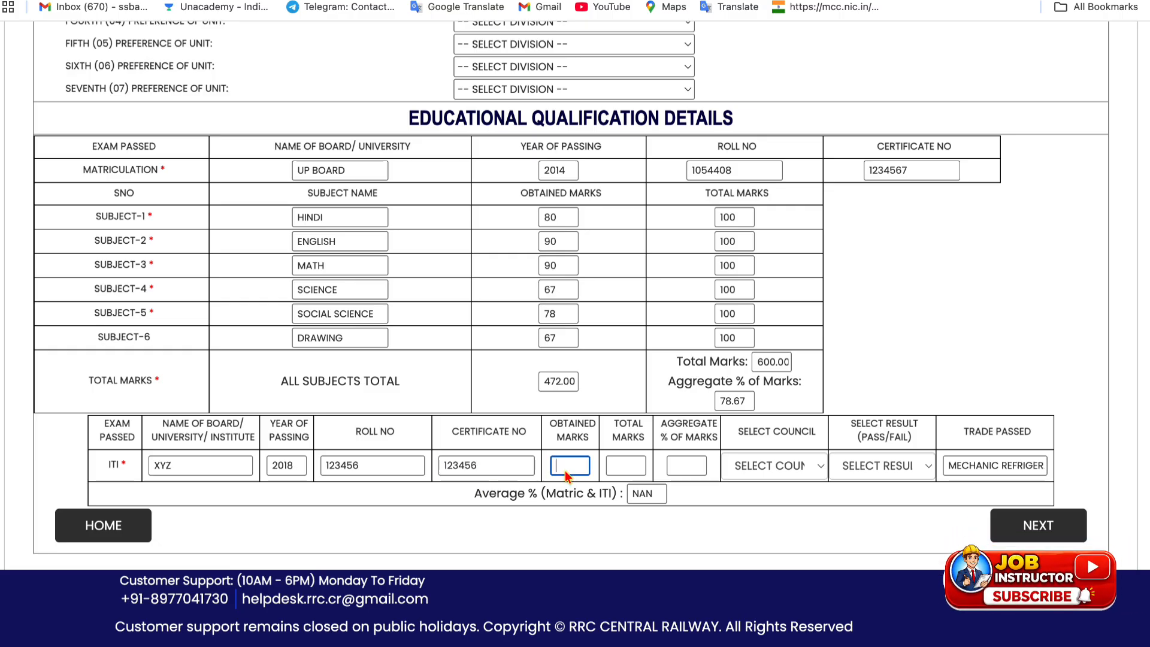
type("500")
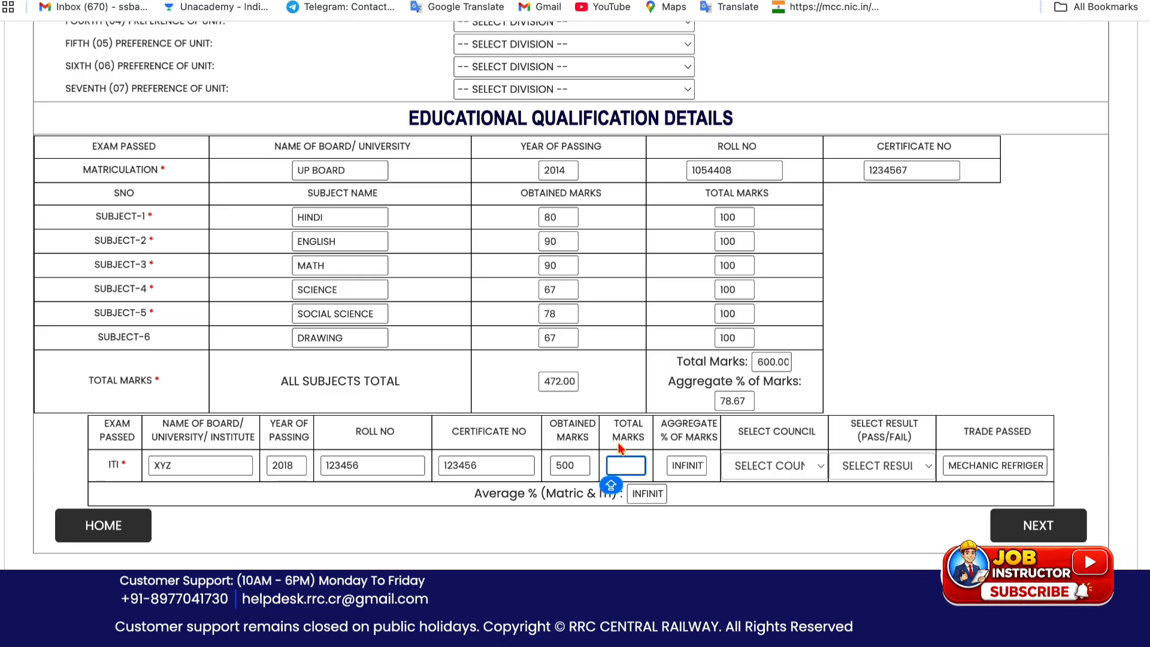
type("700")
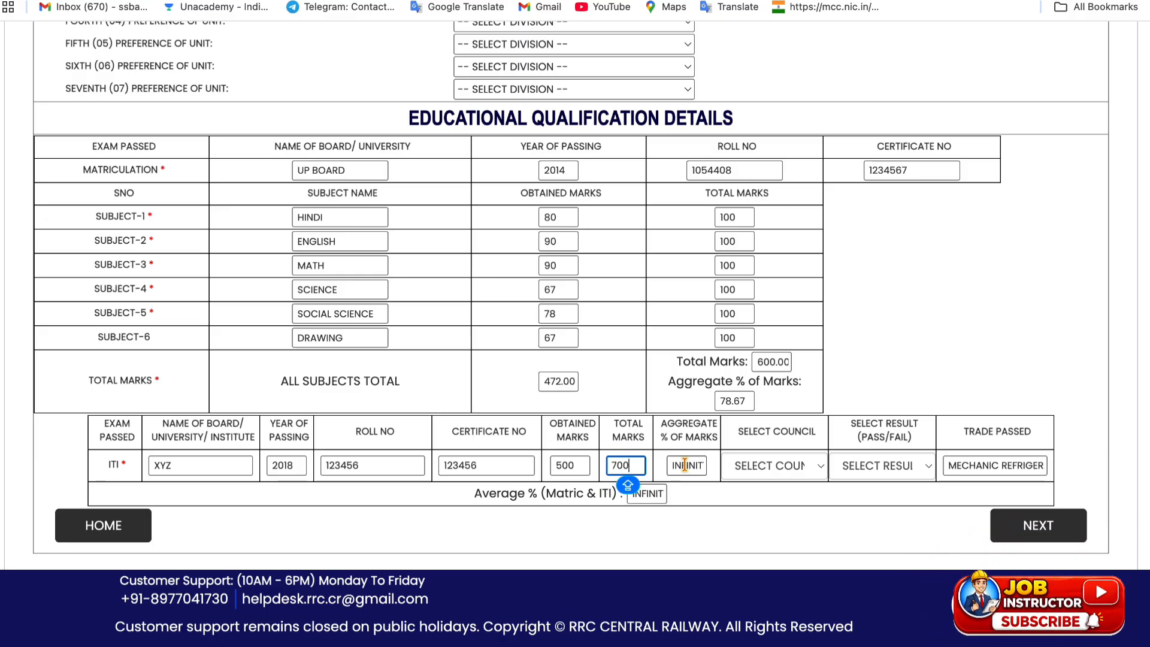
left_click(700, 493)
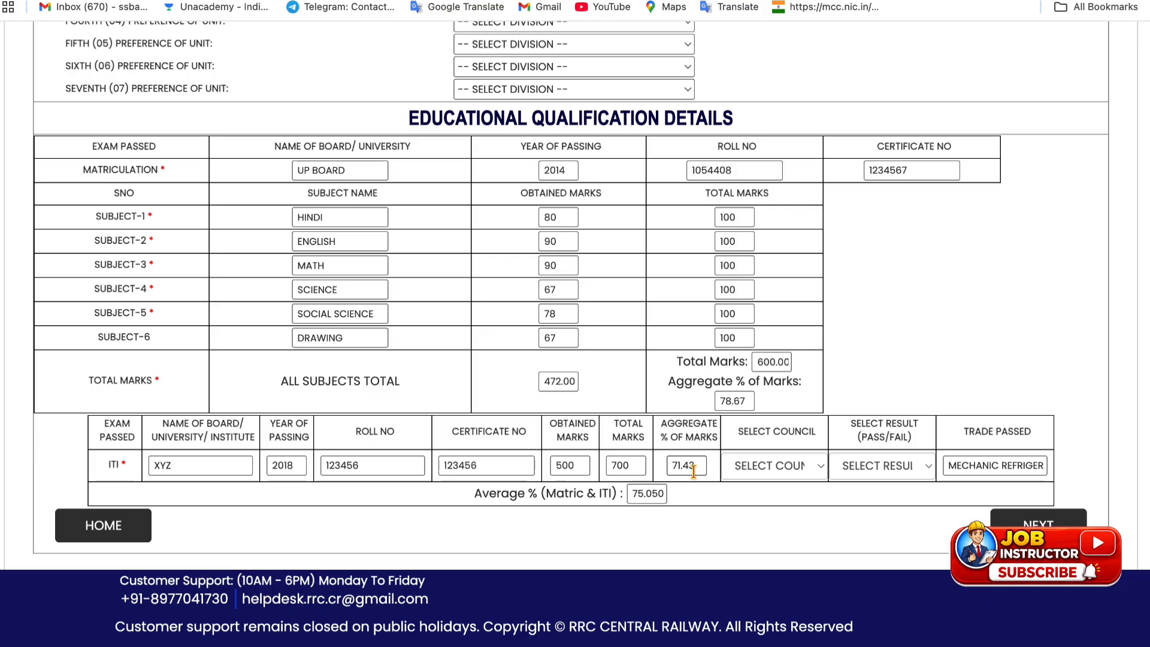
Set the ITI council to SCVT and the result to PASS
left_click(775, 470)
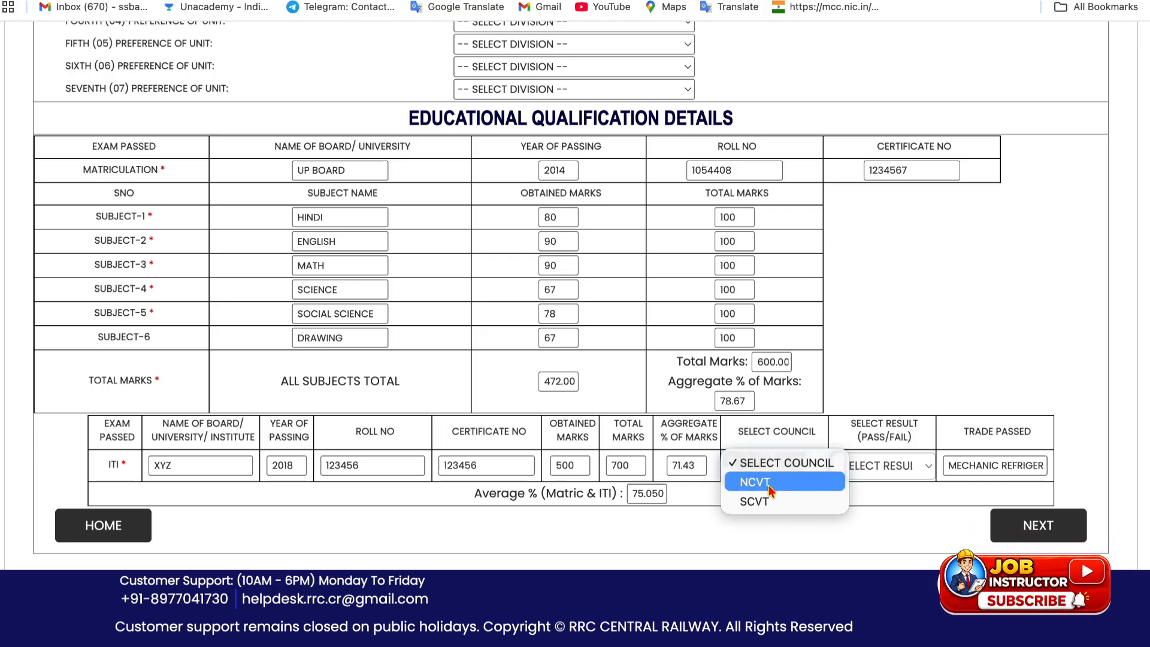
left_click(778, 469)
left_click(774, 470)
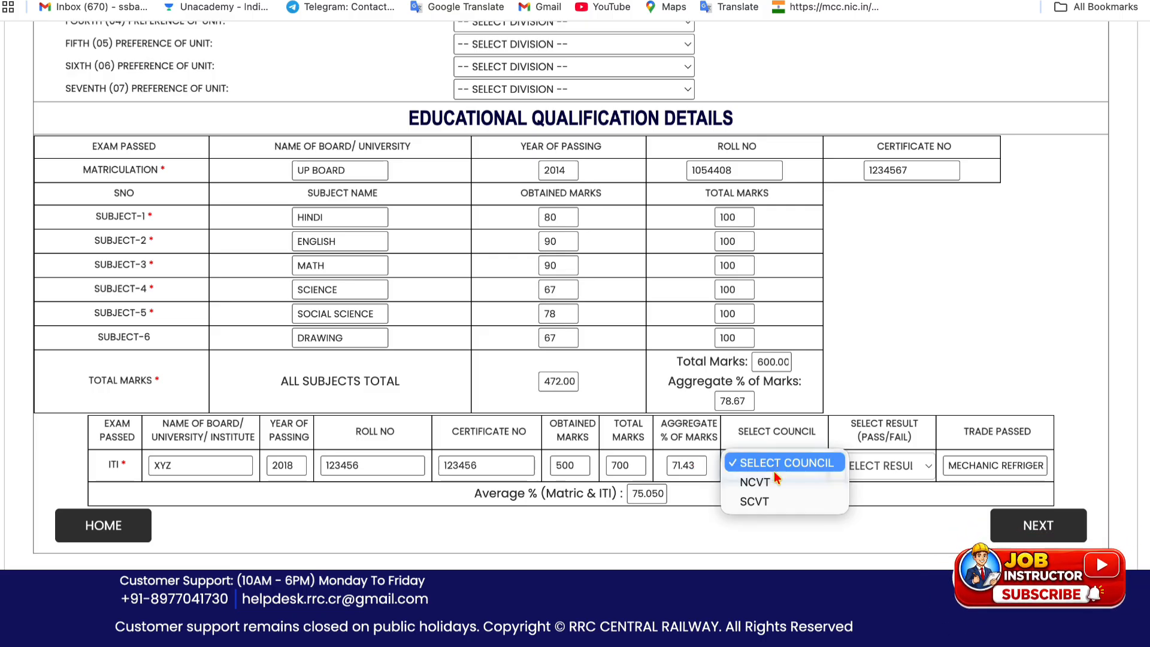
left_click(773, 503)
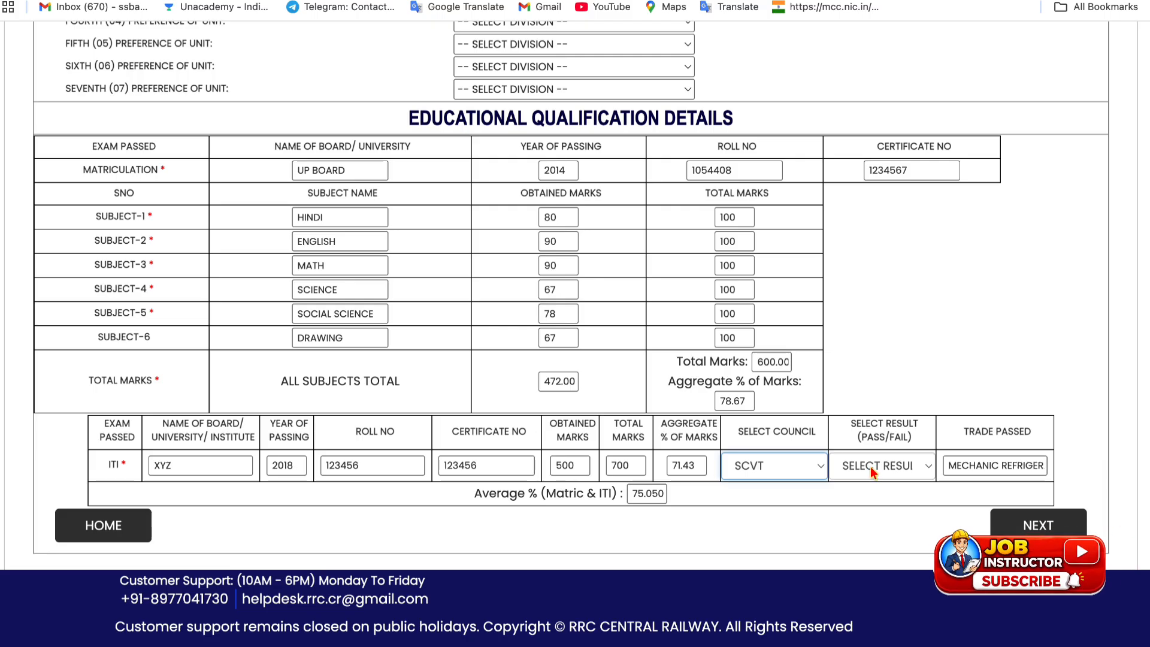
left_click(872, 469)
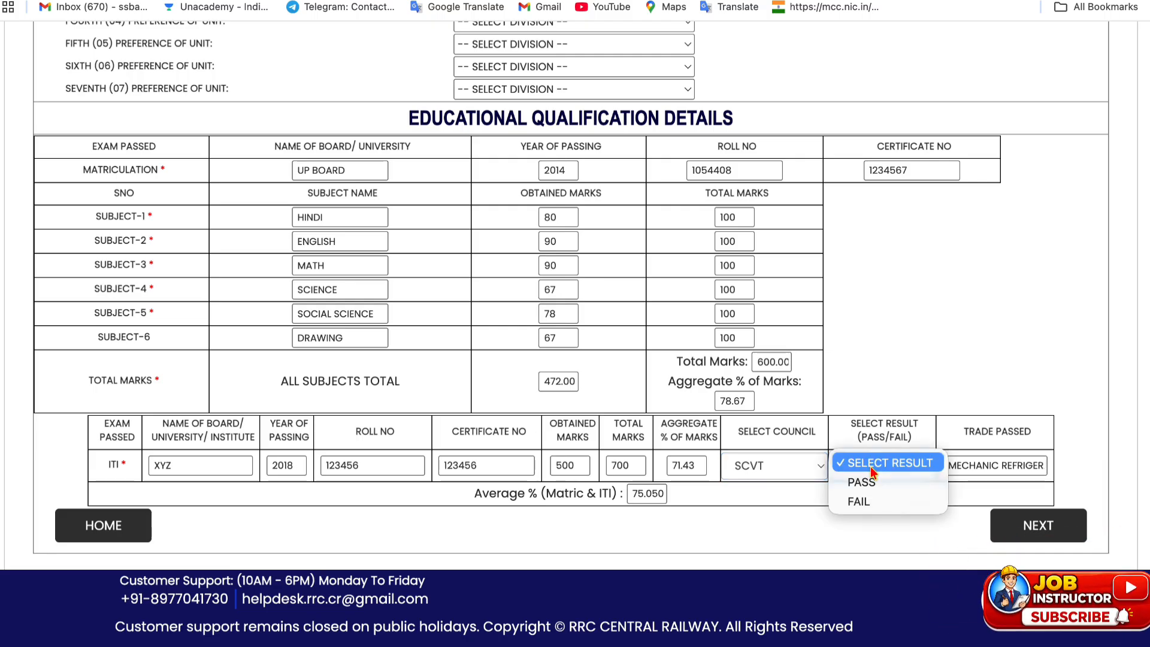
left_click(873, 483)
left_click(968, 467)
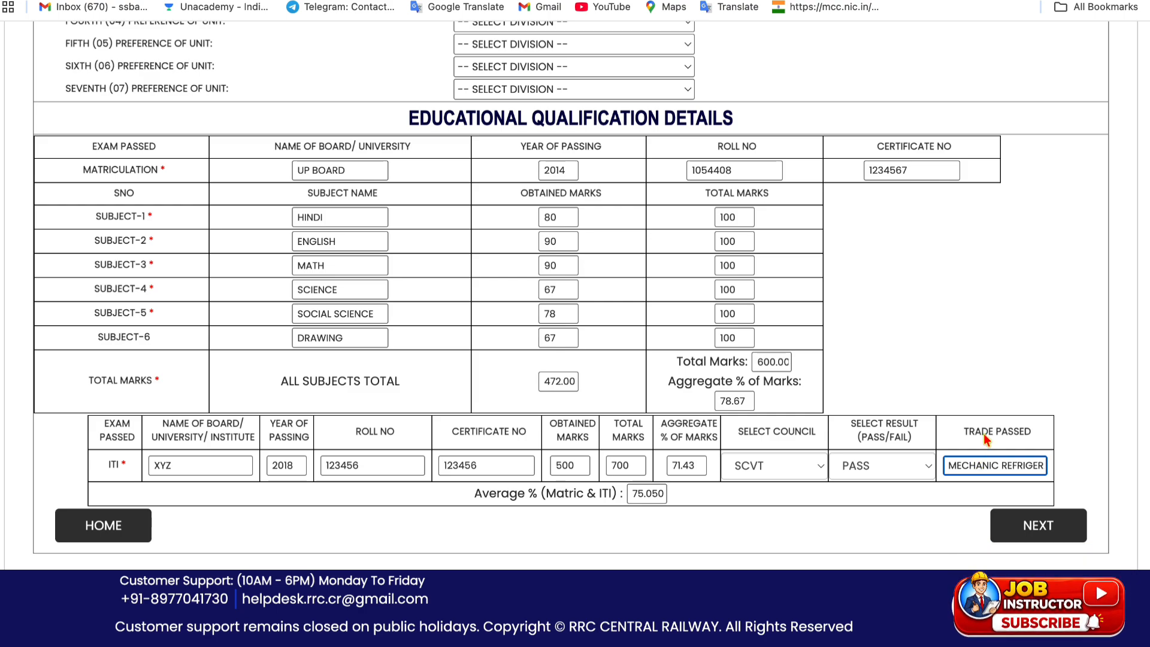
scroll(870, 443, "up", 2)
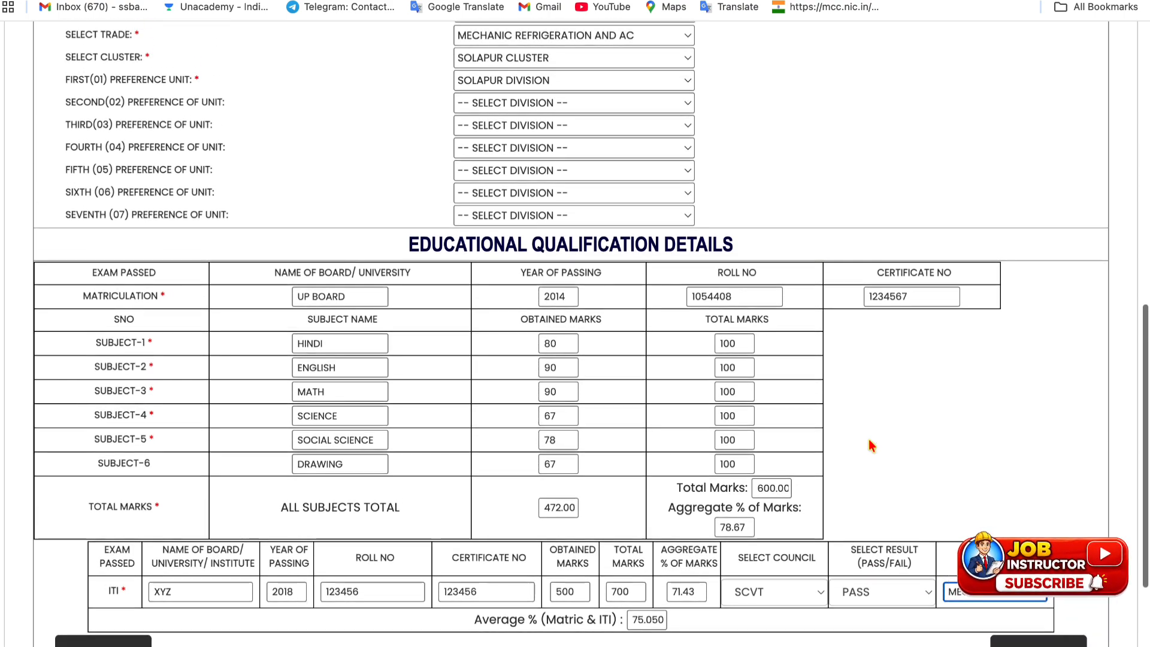
scroll(870, 443, "down", 1)
scroll(868, 440, "up", 2)
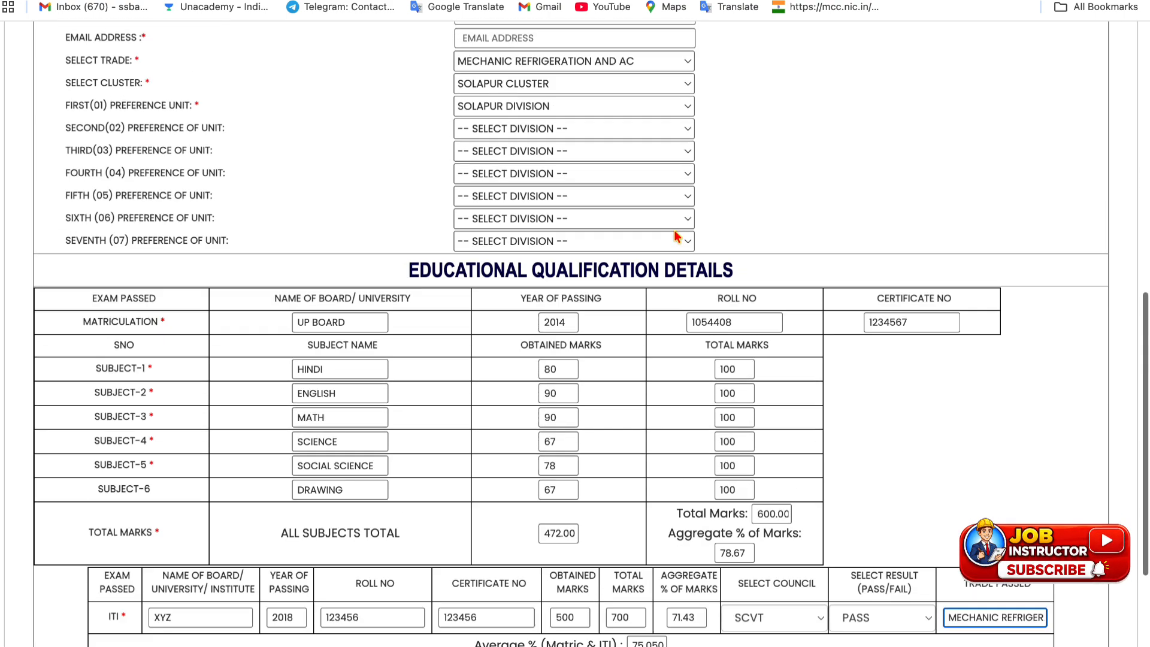
scroll(750, 343, "down", 3)
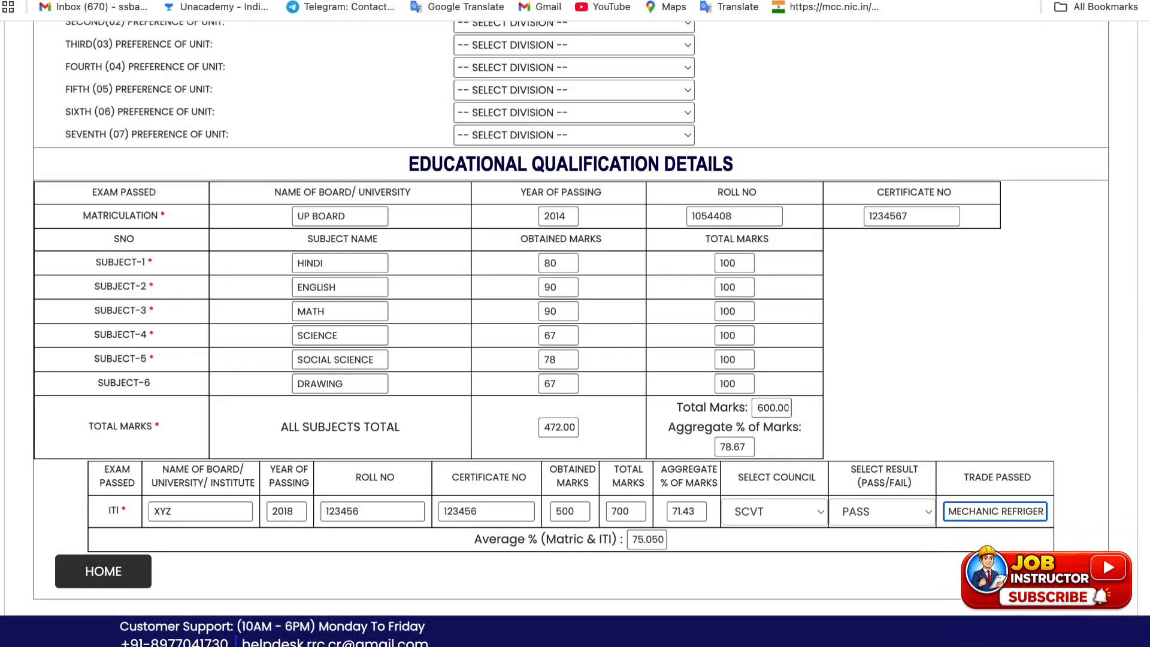
Move to the Address Details page and review its village/town and post office fields
left_click(1026, 572)
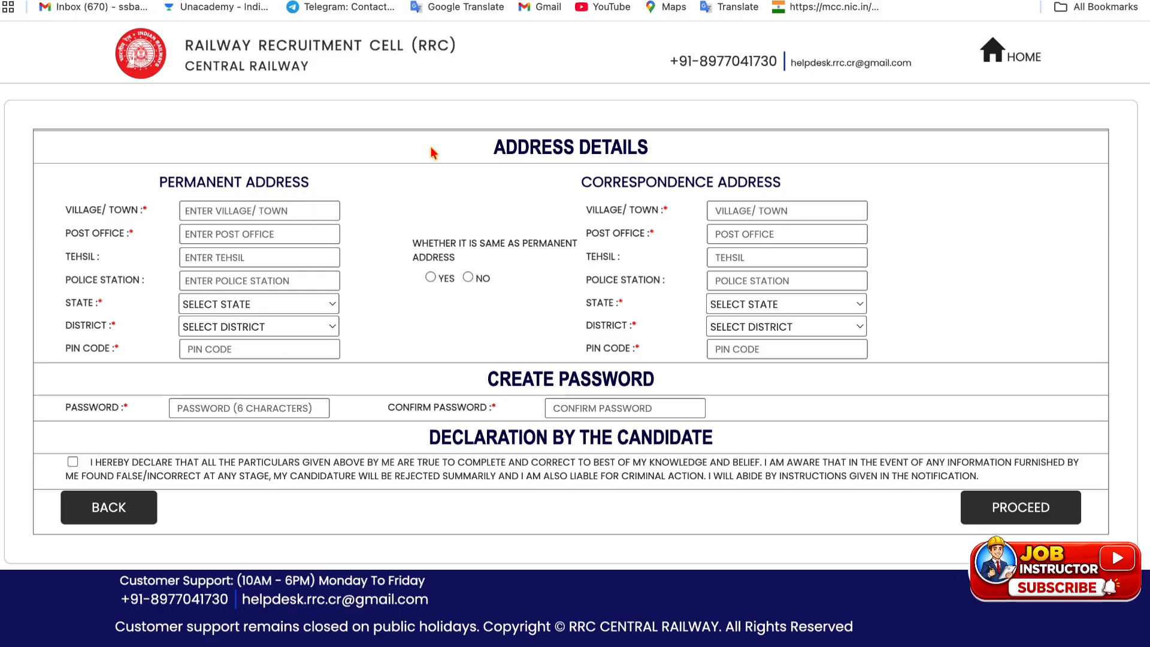
left_click_drag(492, 150, 650, 150)
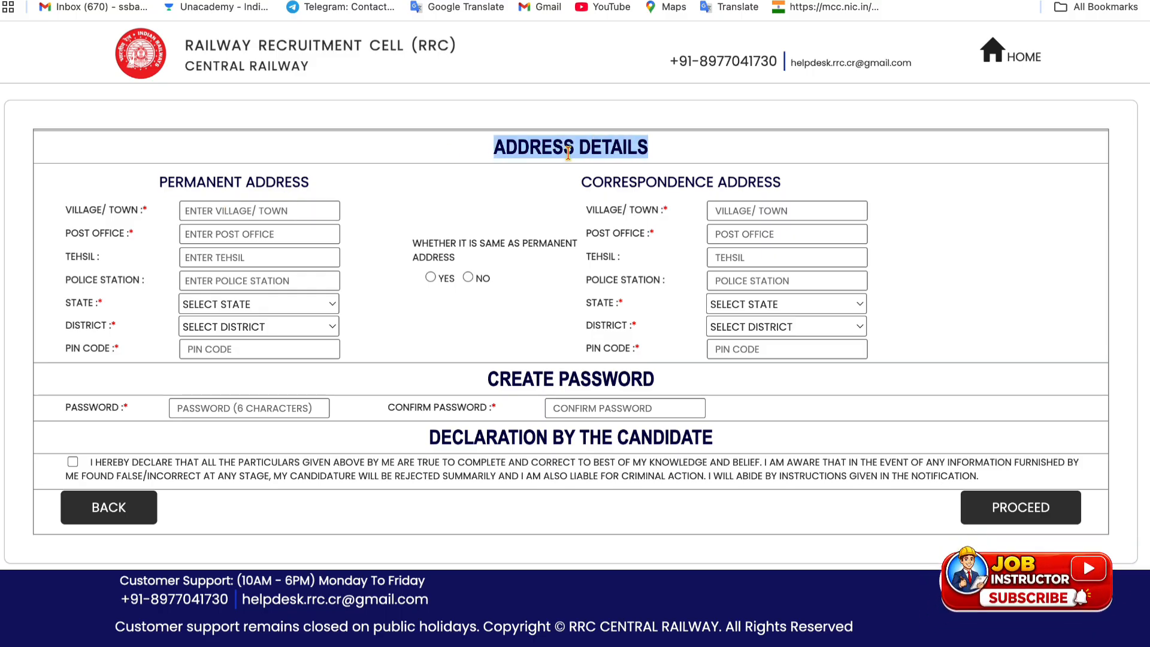
left_click_drag(66, 211, 149, 211)
left_click_drag(66, 233, 178, 234)
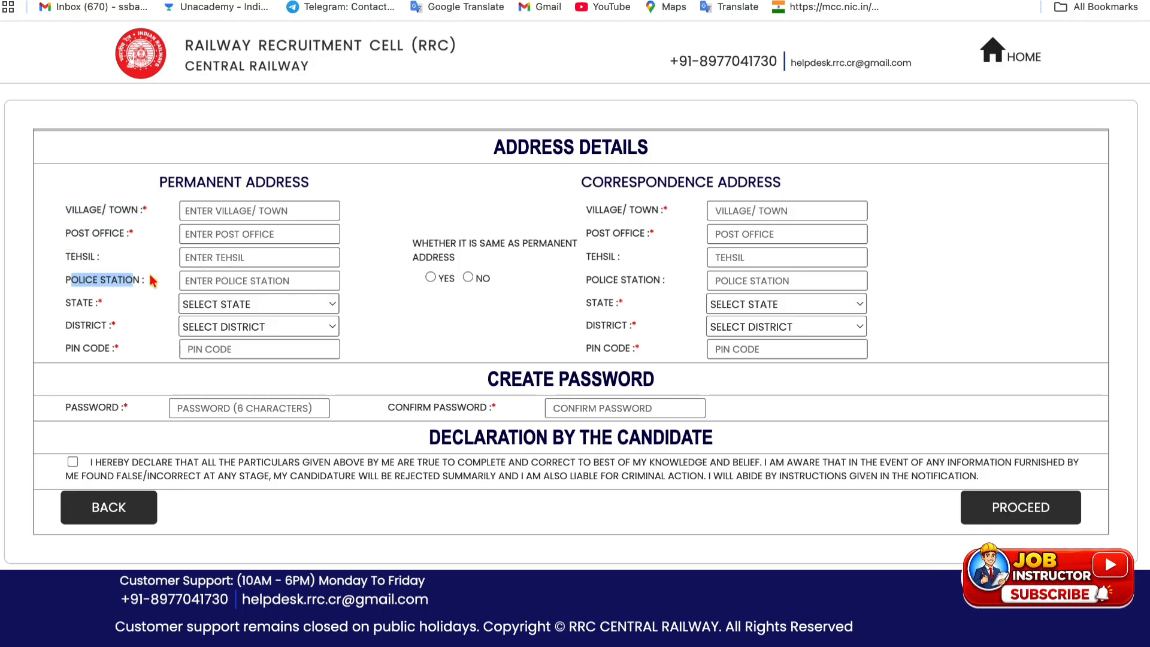
Set the permanent state to Uttar Pradesh and district to Bareilly, then accept the declaration
left_click(193, 303)
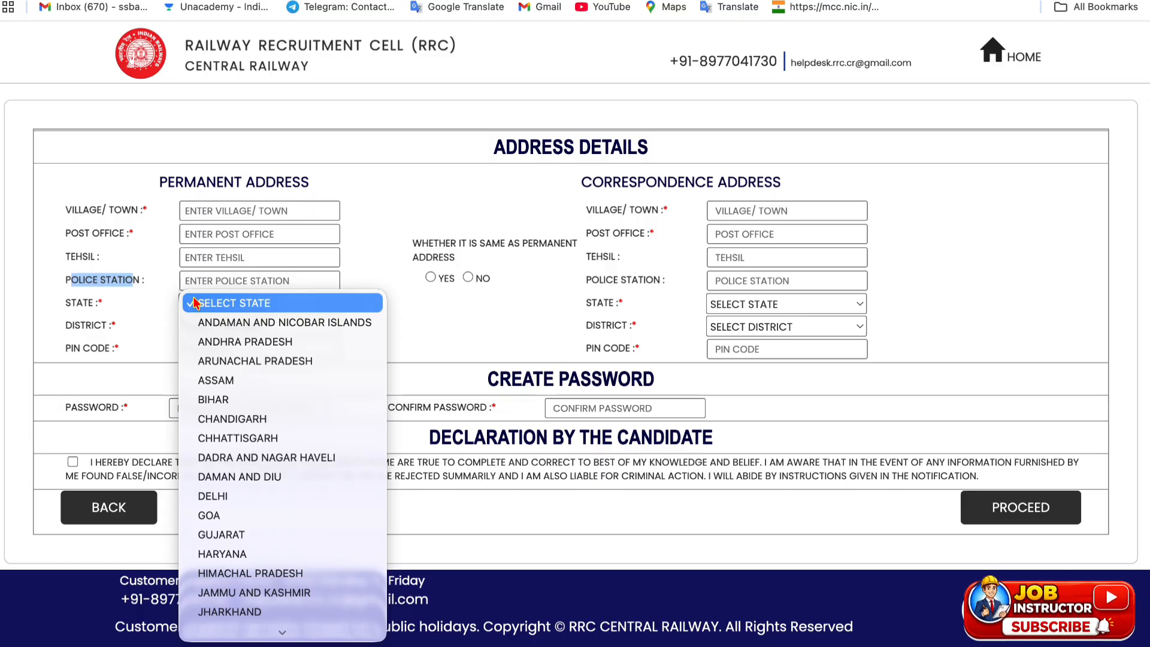
key("u")
key("Return")
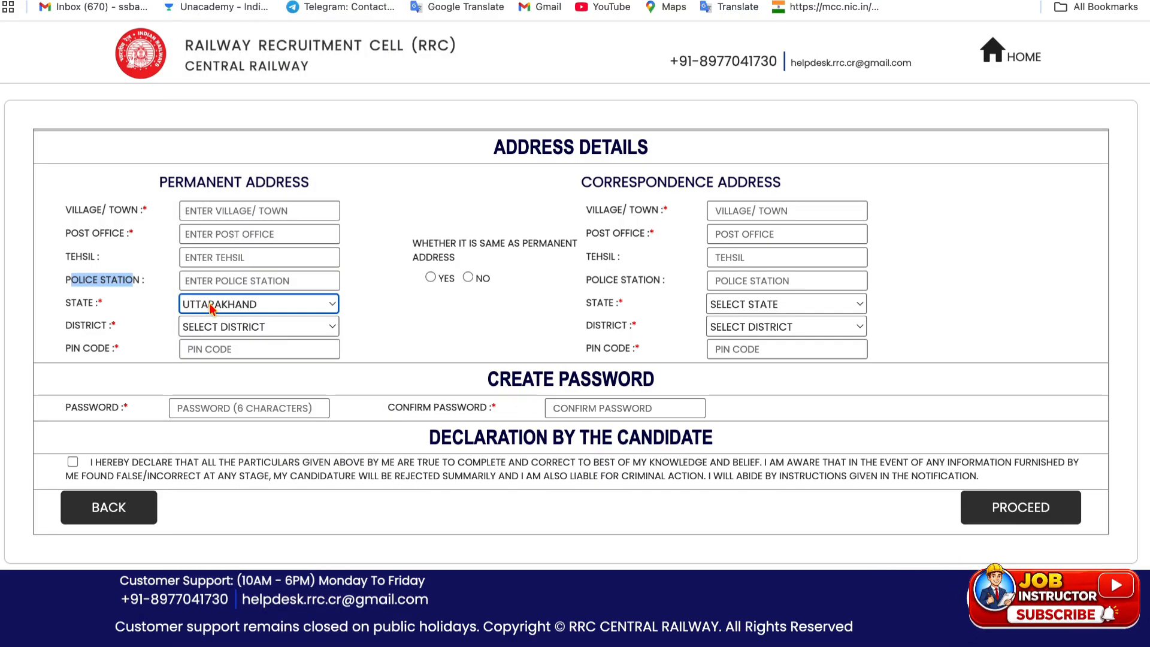
left_click(211, 308)
left_click(214, 322)
left_click(227, 327)
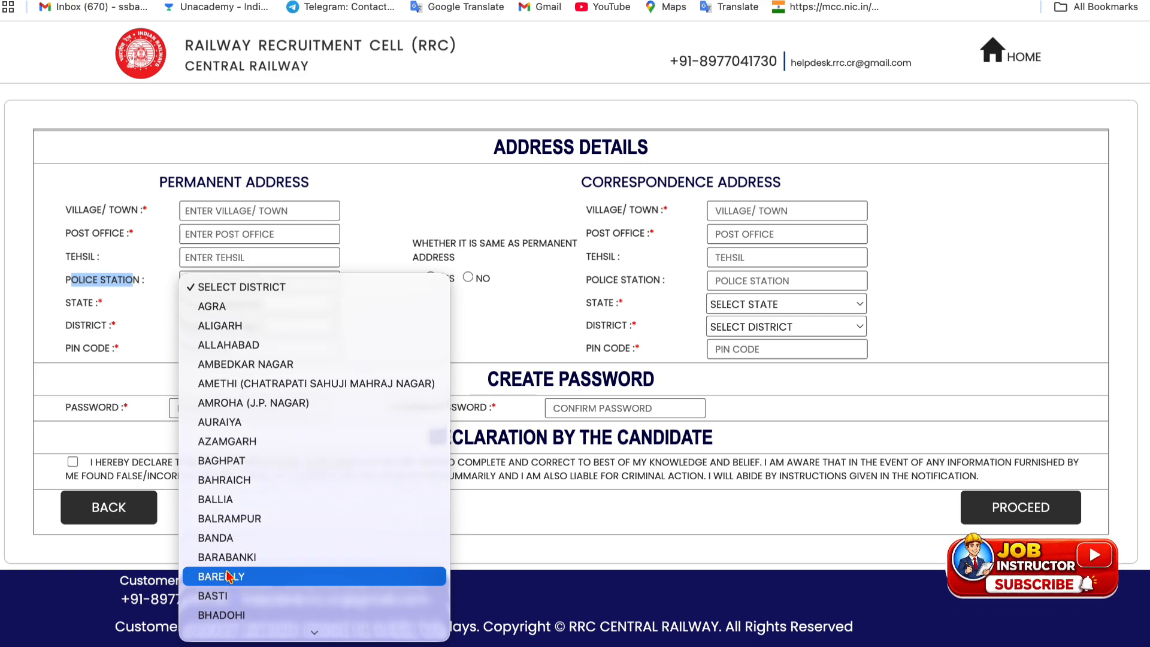
left_click(235, 576)
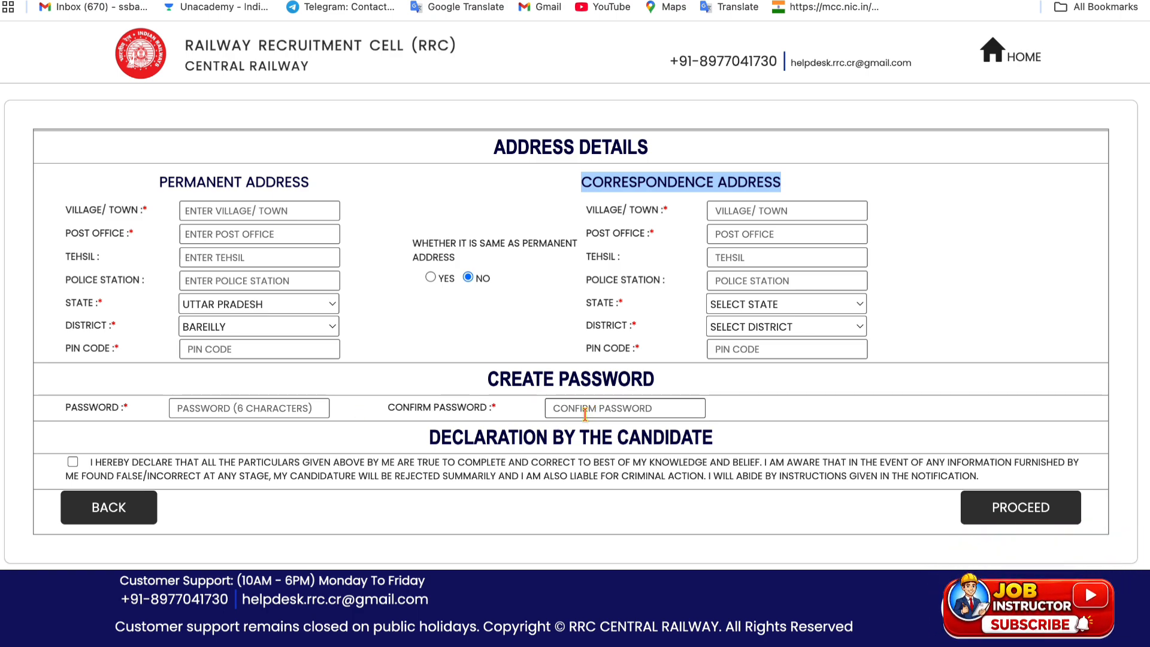
left_click(72, 462)
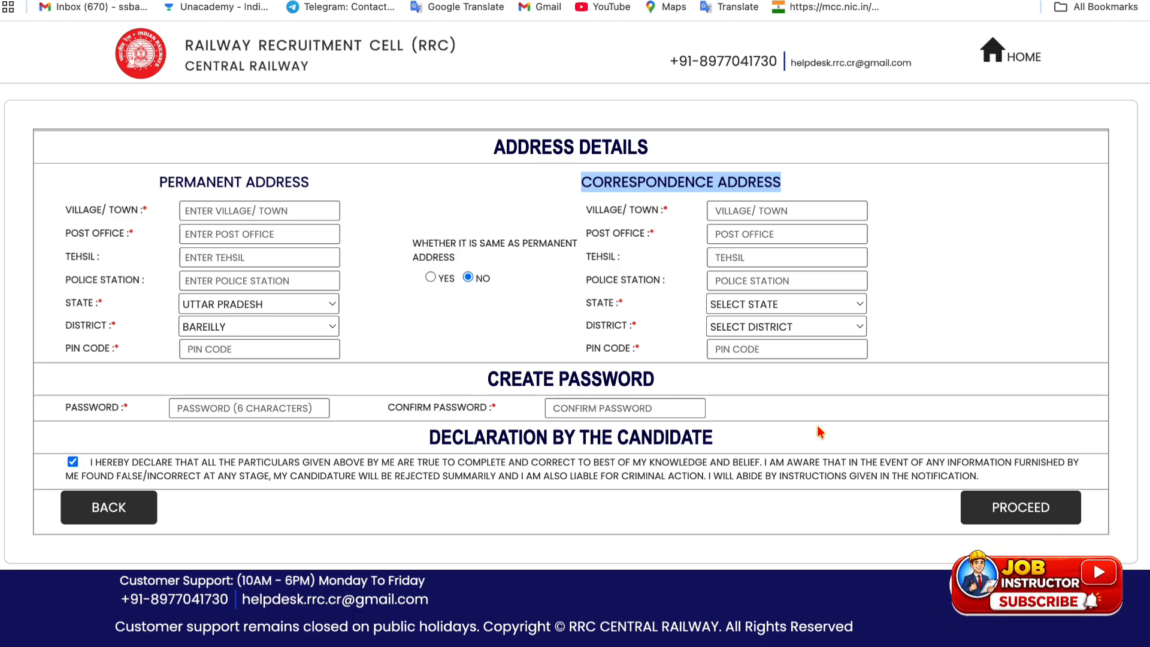
Proceed to the Preview and Confirmation page and scroll through the entered details
left_click(982, 514)
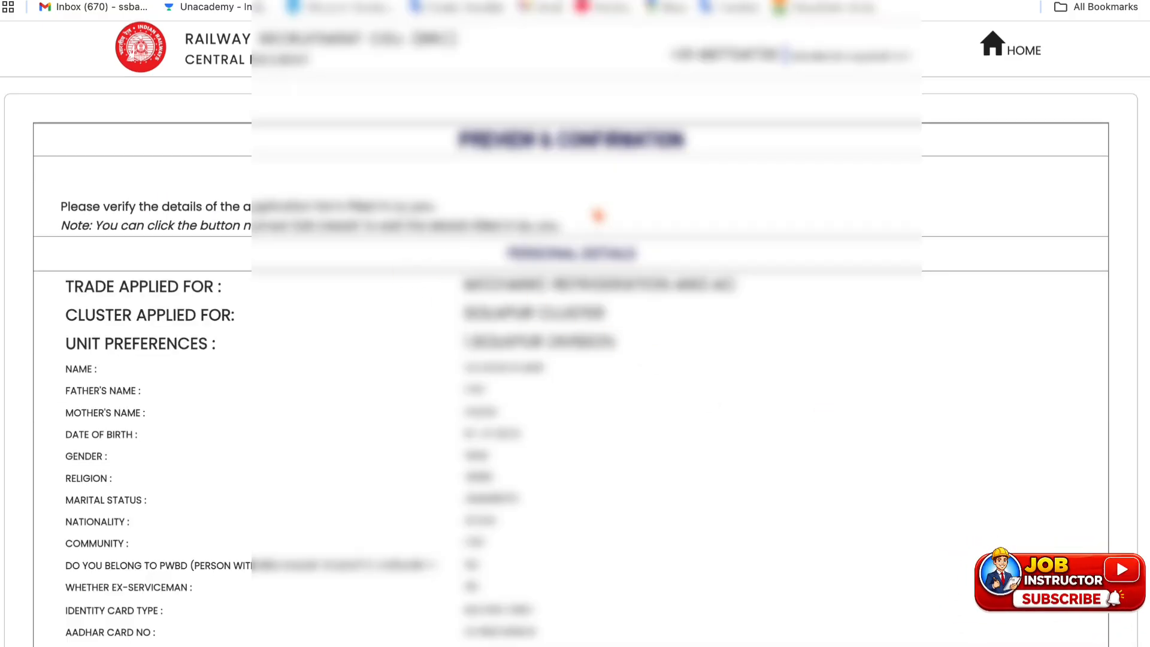
left_click_drag(467, 139, 679, 140)
scroll(663, 213, "down", 5)
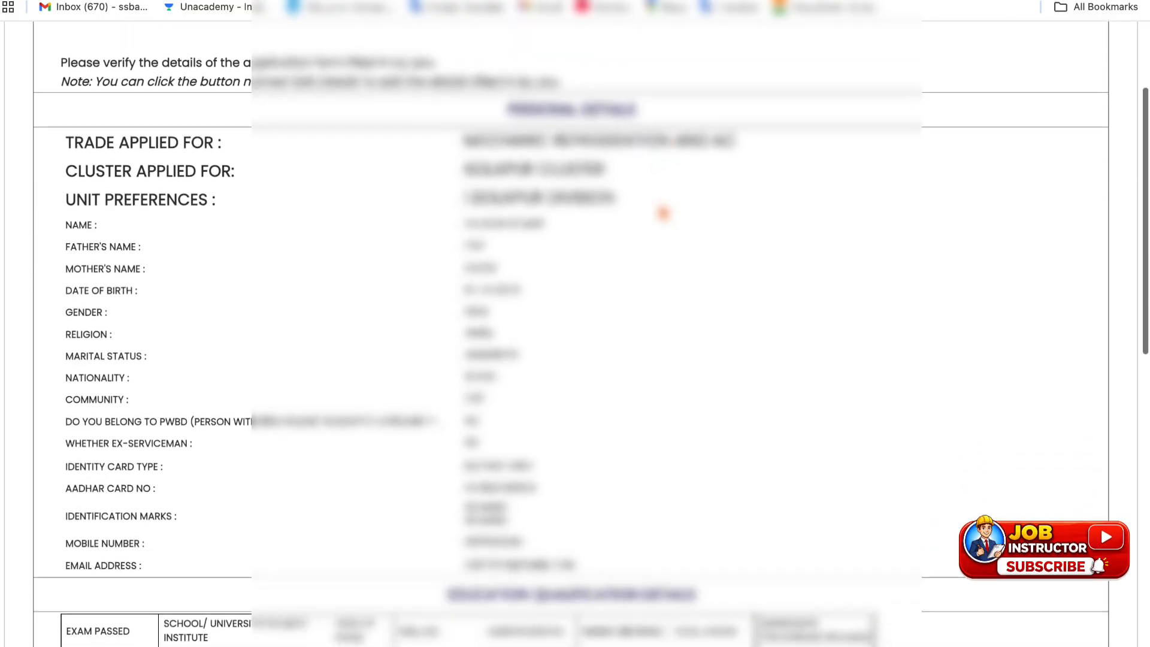
scroll(662, 213, "down", 8)
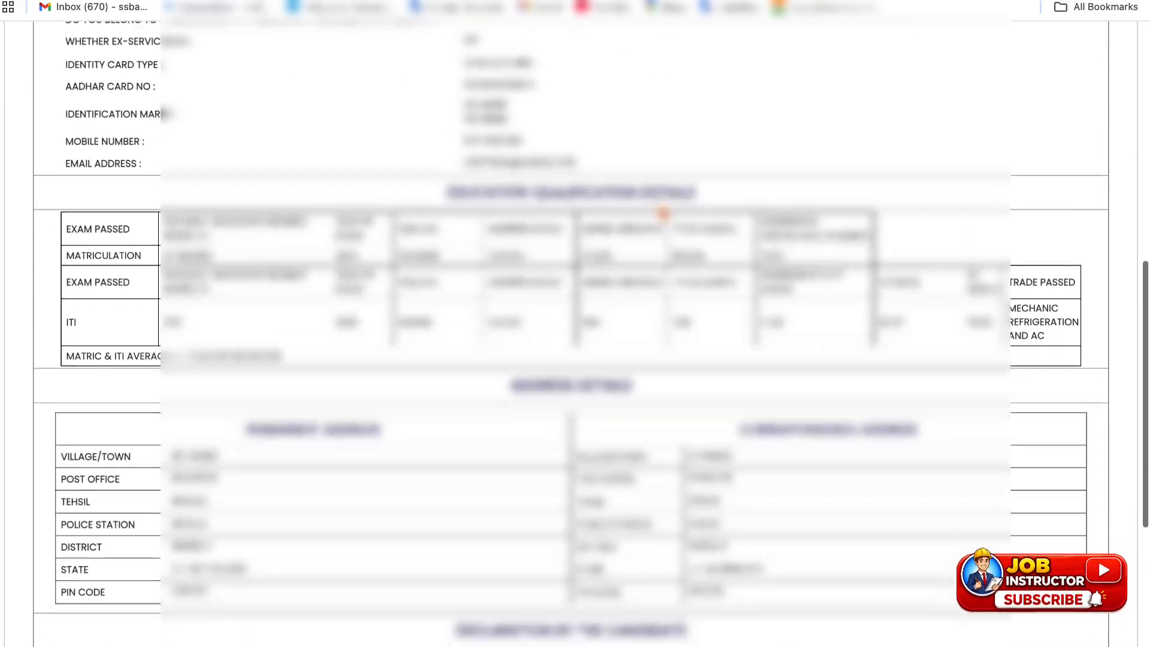
scroll(663, 212, "down", 2)
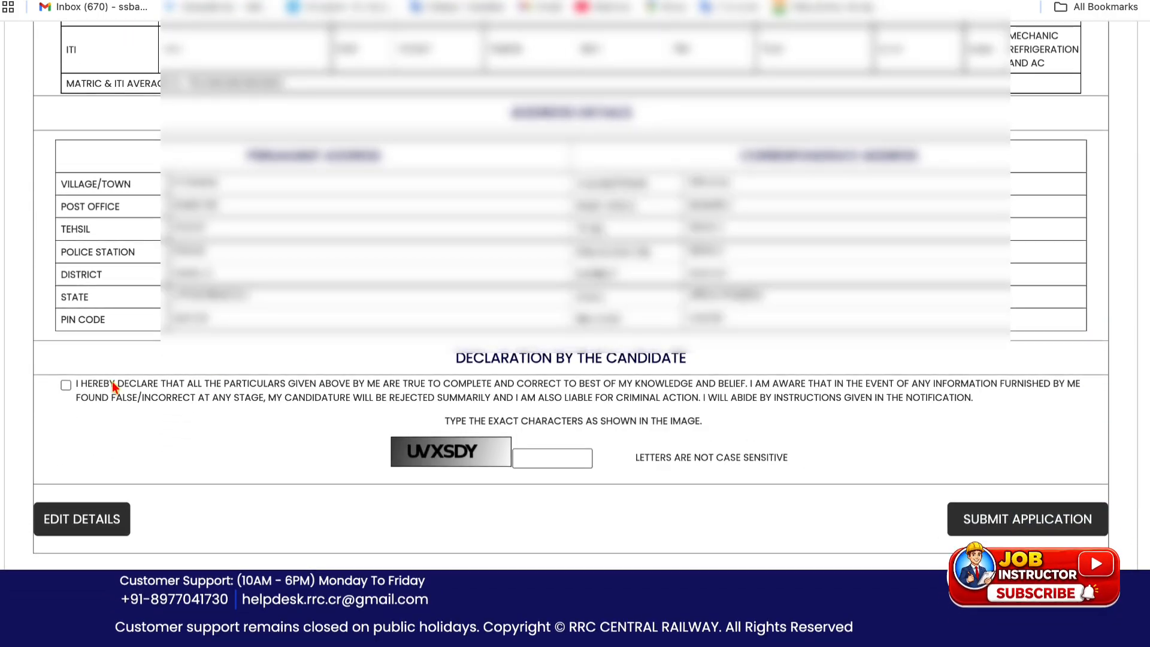
Tick the preview-page declaration and enter the displayed captcha code
left_click(66, 385)
left_click(525, 458)
left_click(526, 459)
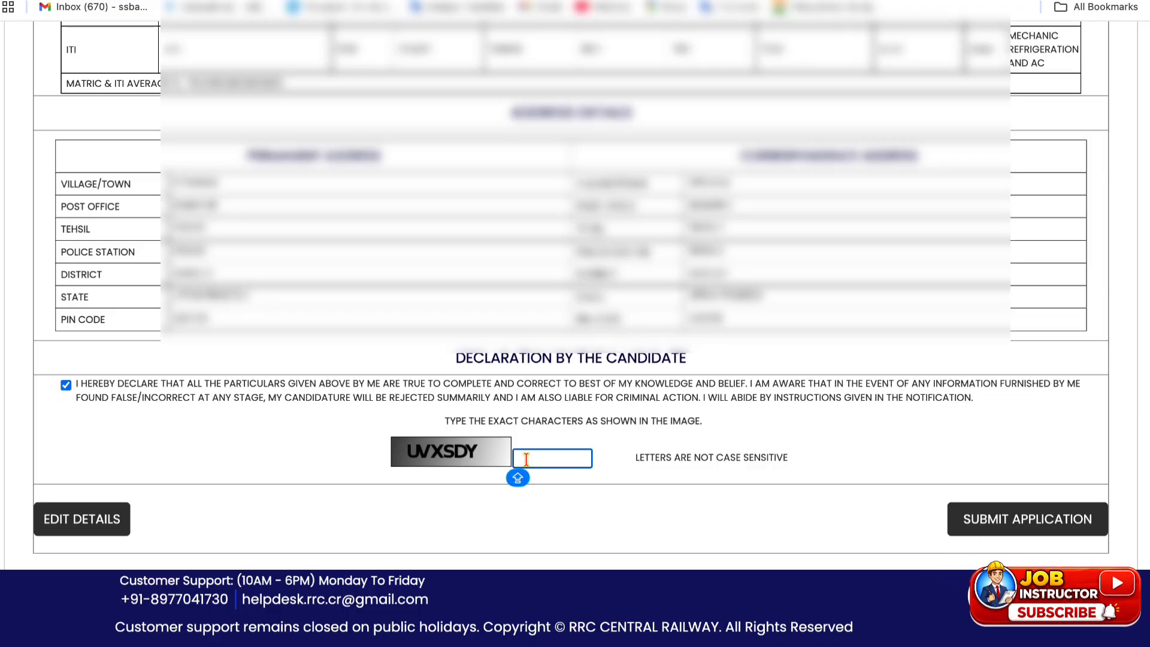
type("U")
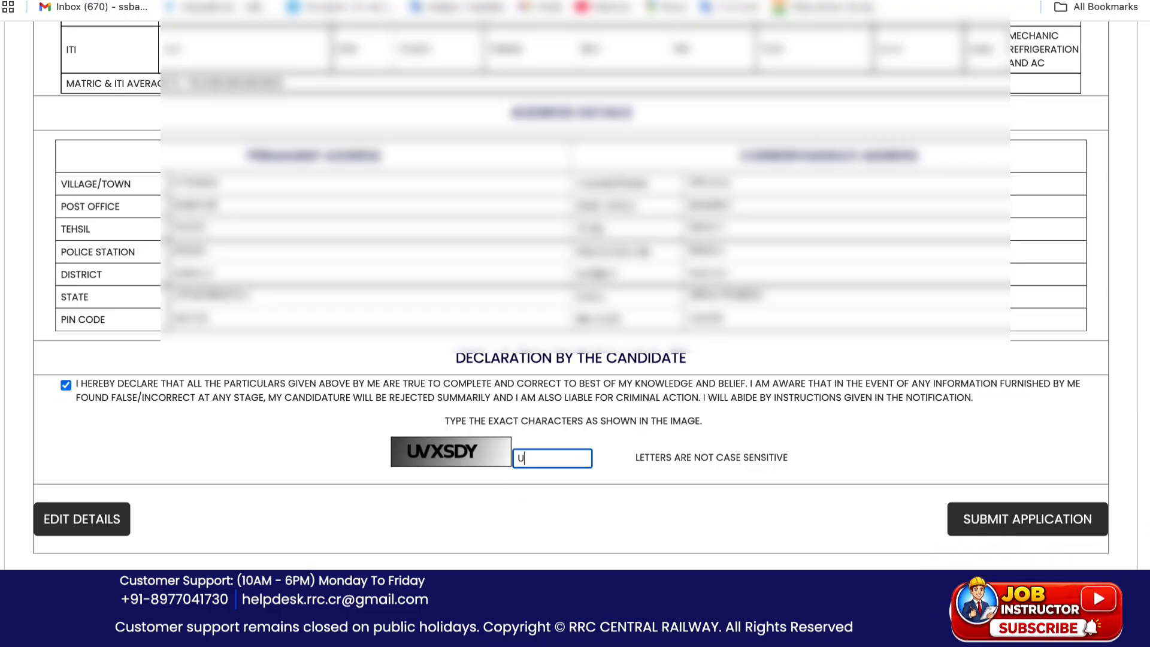
type("VX")
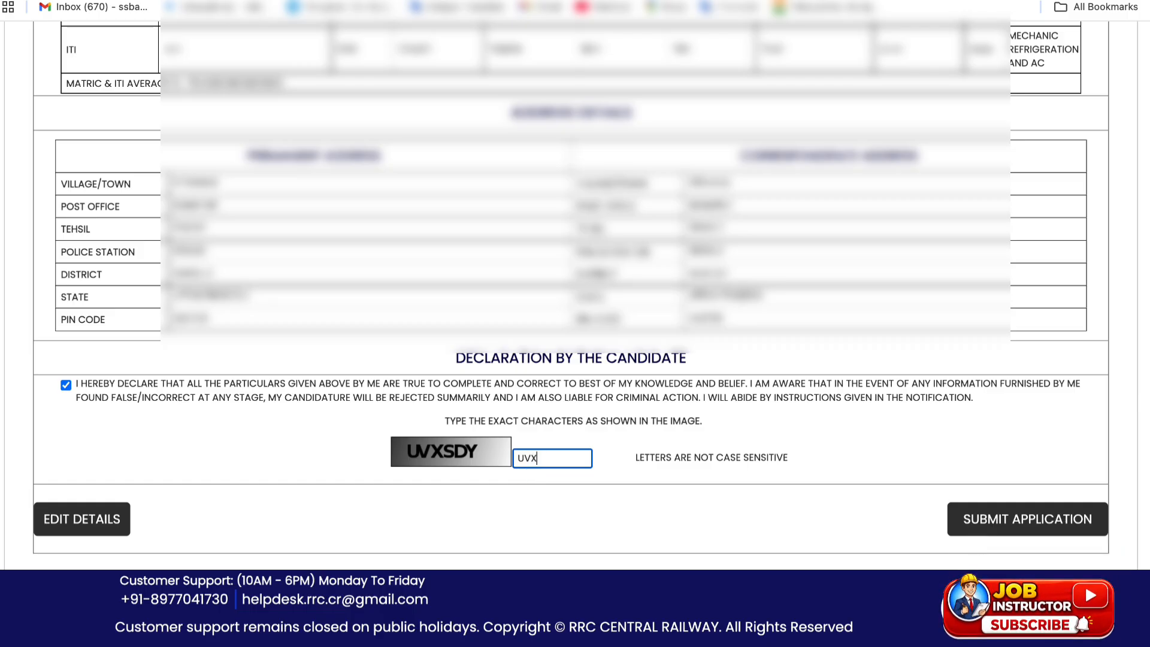
type("SDY")
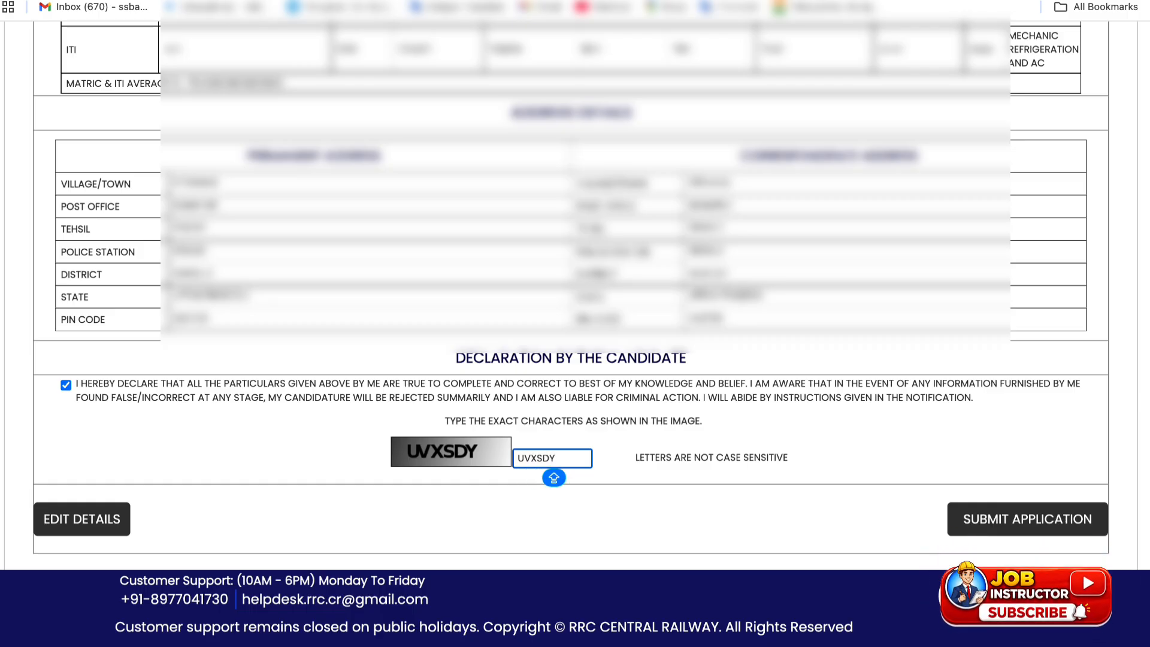
left_click(505, 501)
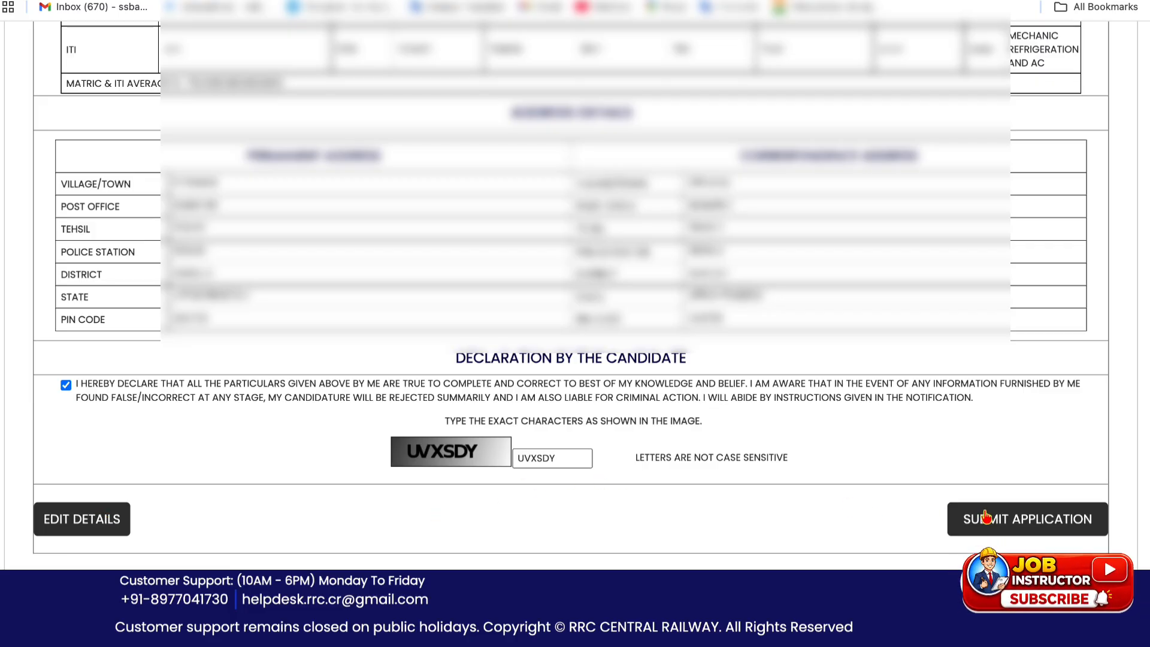
Submit the application and confirm both verification prompts with OK
left_click(1004, 523)
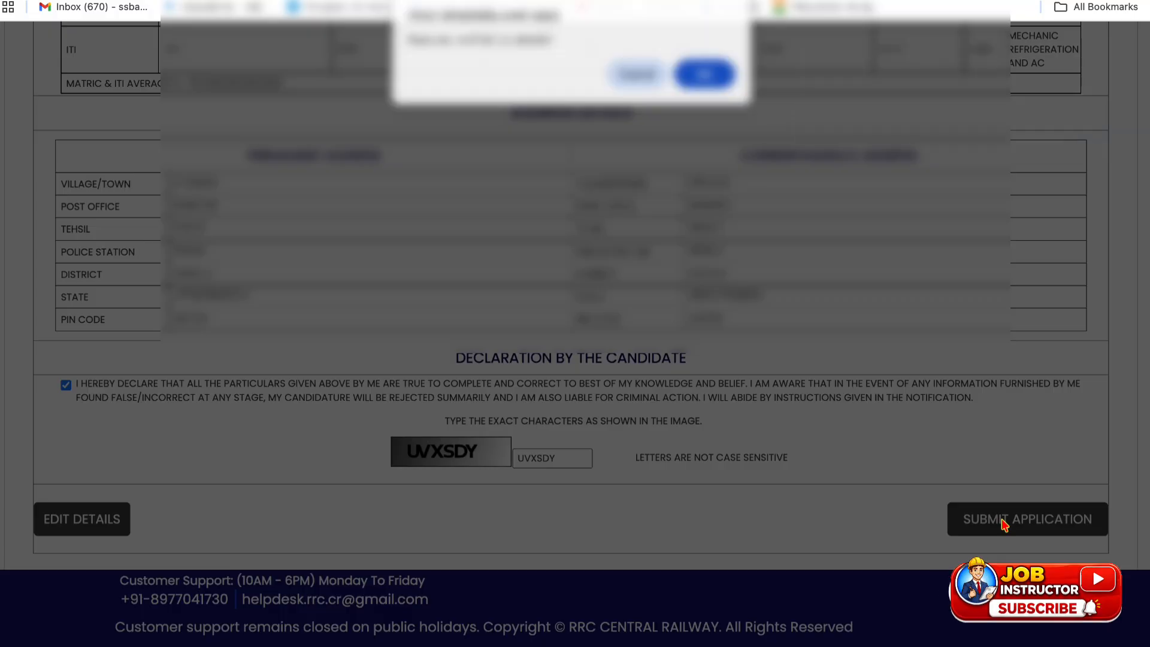
left_click(694, 76)
left_click(693, 76)
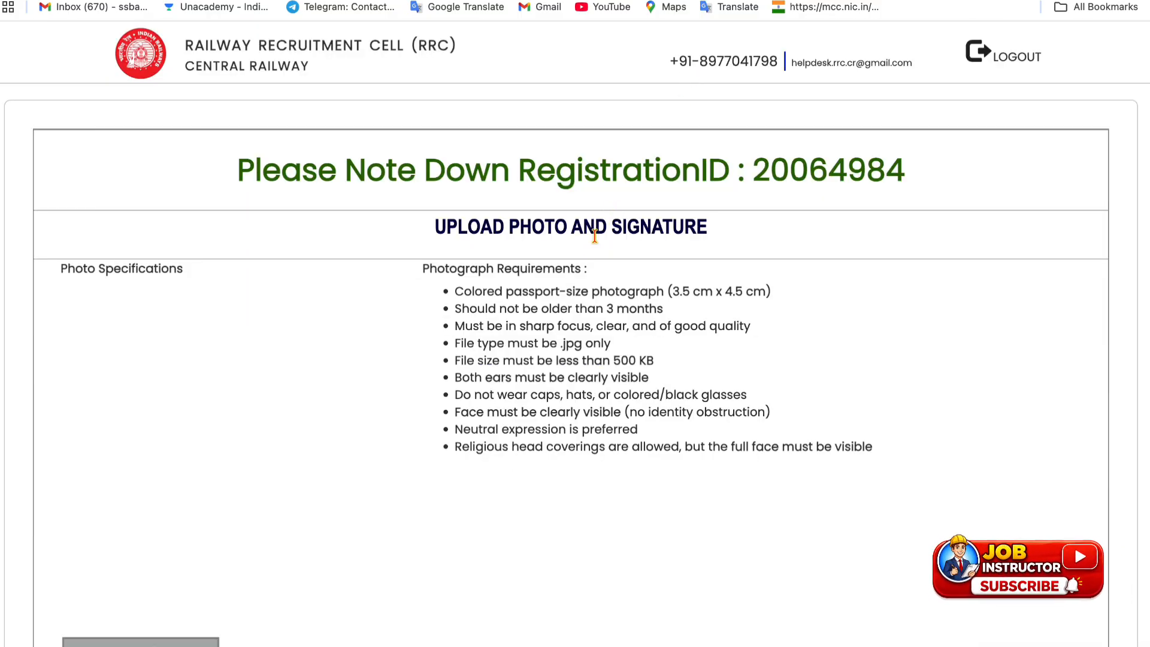
scroll(529, 307, "down", 12)
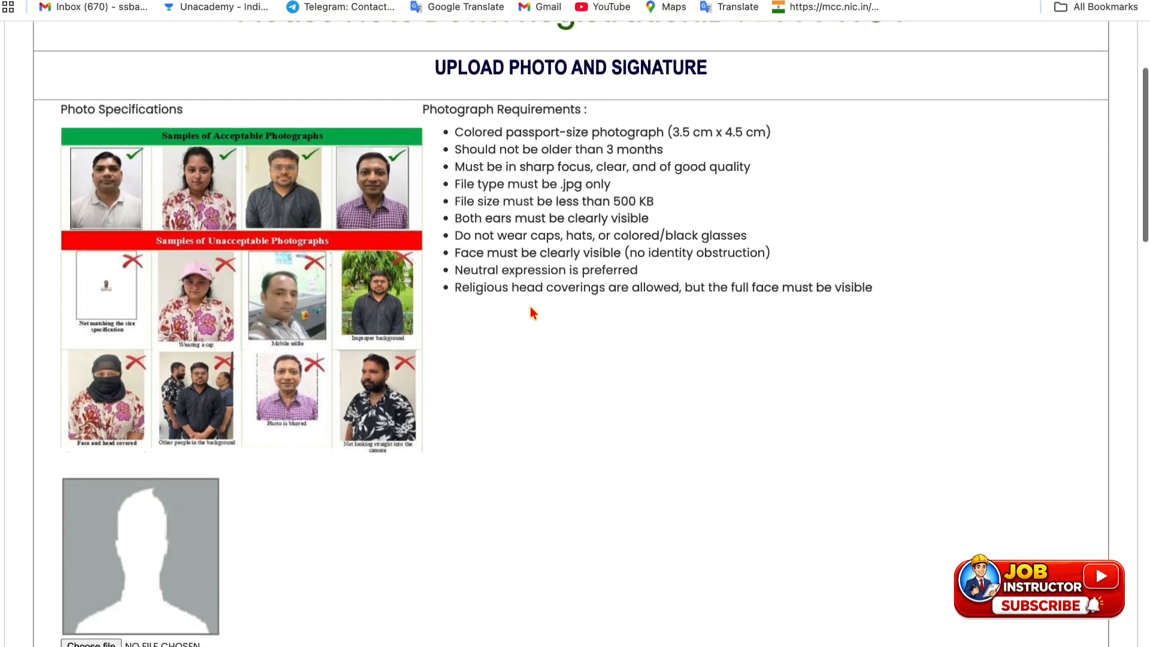
scroll(530, 306, "down", 5)
scroll(530, 307, "up", 8)
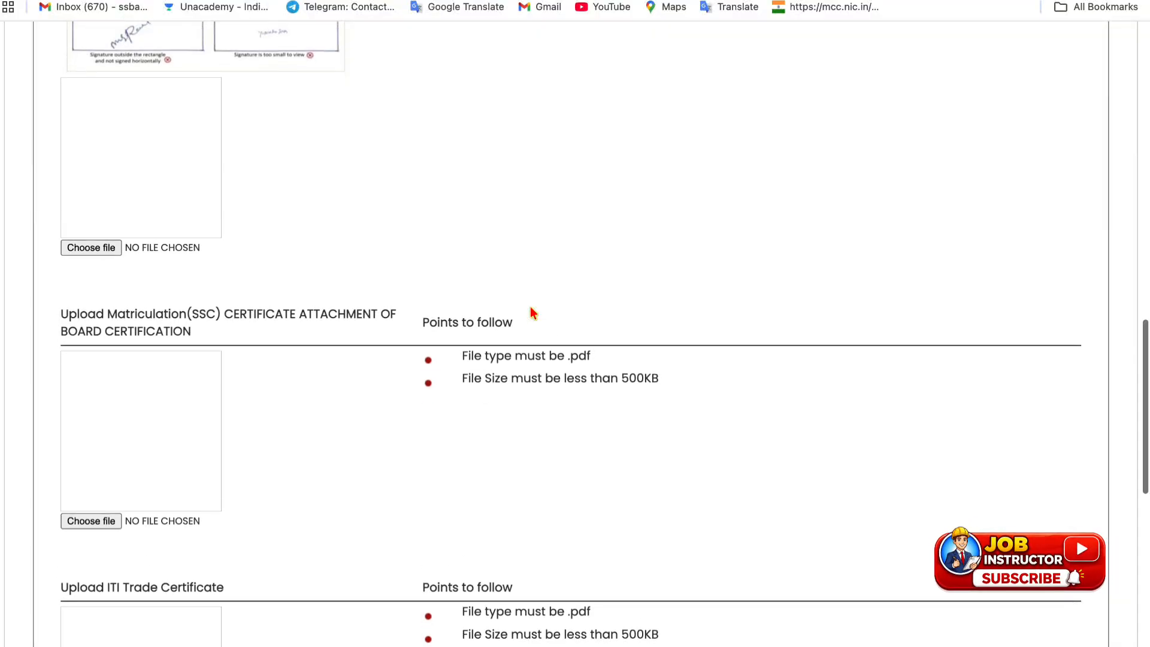
scroll(530, 306, "up", 6)
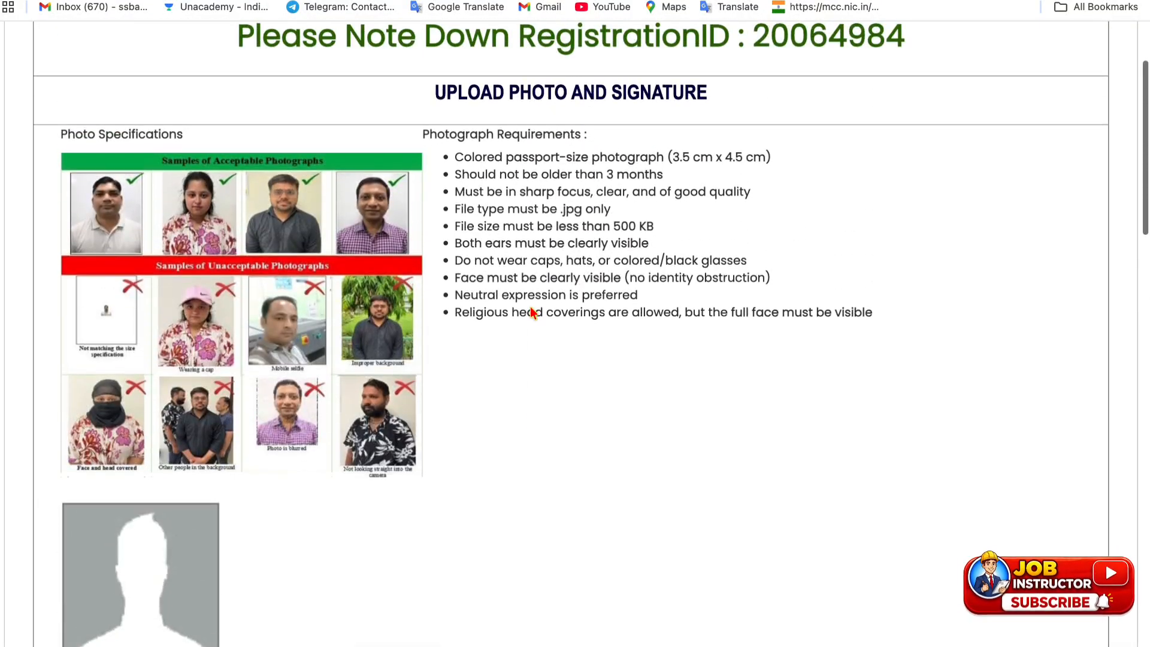
scroll(262, 290, "down", 3)
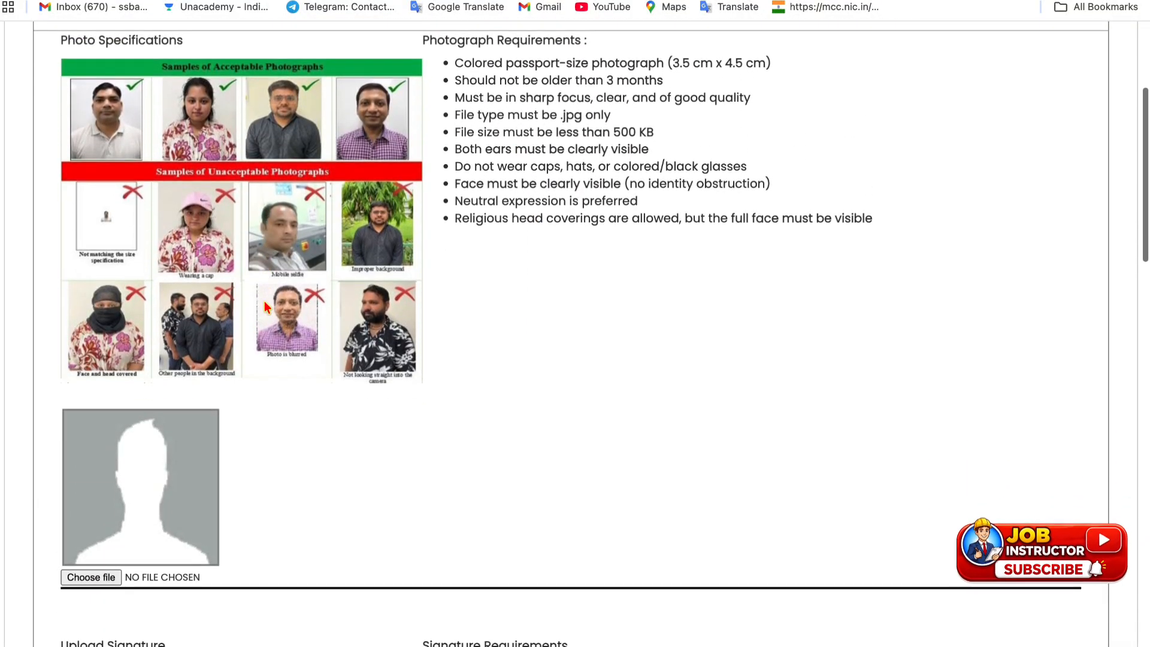